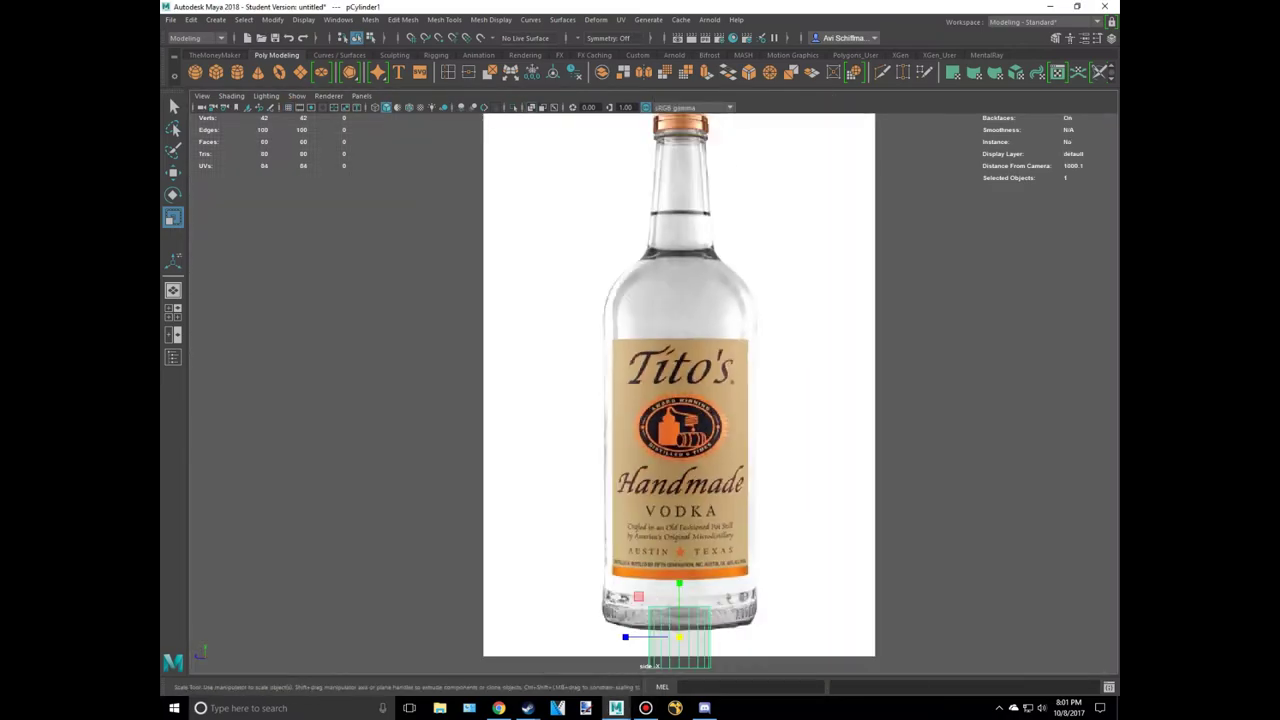
Squash the cylinder into a thin band fitted to the Handmade line, then raise it toward the lettering
scroll(689, 458, "up", 5)
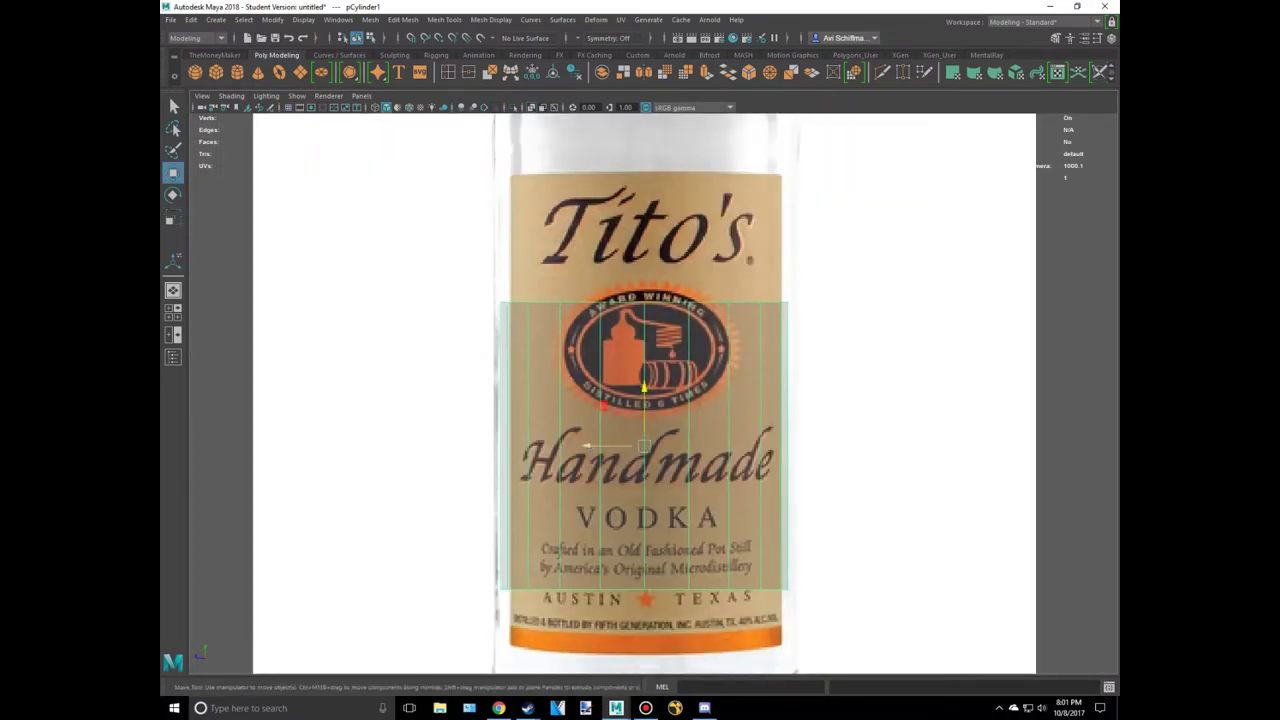
middle_click_drag(645, 445, 645, 405, "alt")
left_click_drag(645, 350, 645, 392)
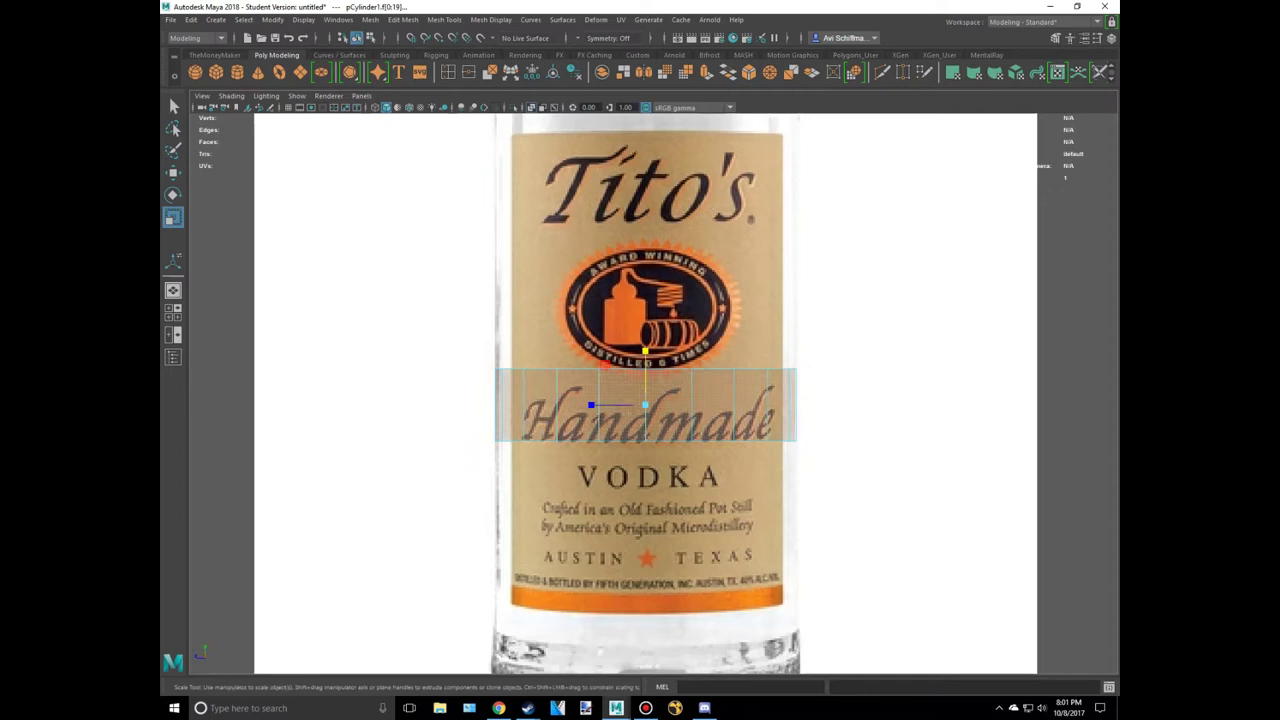
scroll(645, 405, "up", 2)
left_click_drag(645, 440, 645, 330)
Extrude the band's top faces up to the shoulder and scale that ring narrower
key("ctrl+e")
scroll(645, 400, "up", 2)
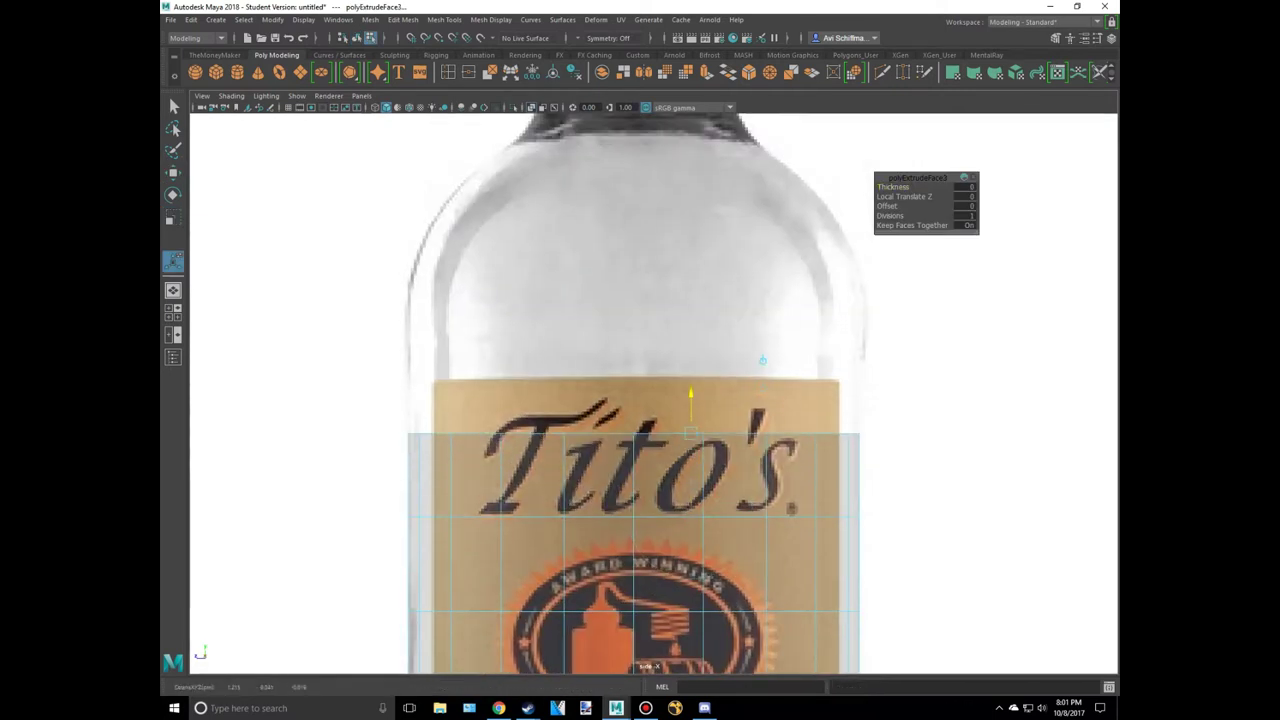
middle_click_drag(762, 360, 762, 470, "alt")
scroll(762, 470, "up", 2)
key("r")
left_click_drag(700, 440, 704, 326)
Extrude more rings up the shoulder, tapering each inward to a flat top at the neck base
key("ctrl+e")
scroll(640, 390, "up", 1)
key("ctrl+e")
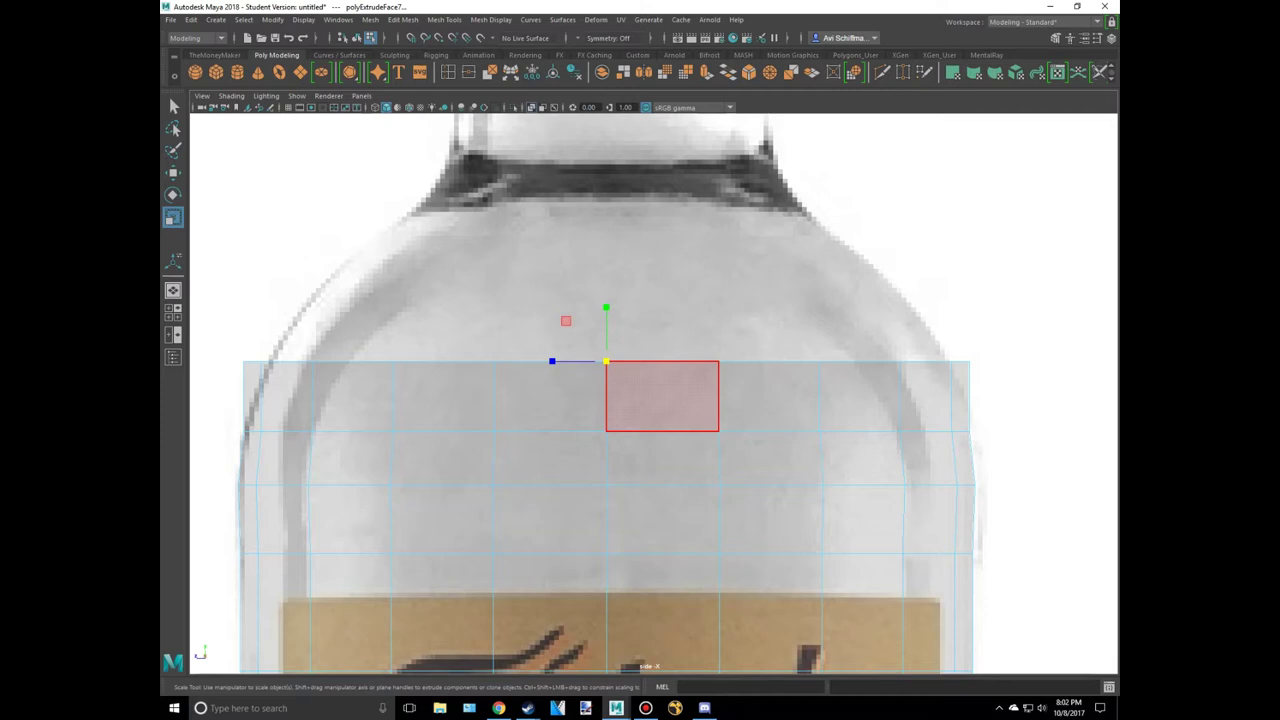
middle_click_drag(640, 360, 640, 470, "alt")
key("ctrl+e")
middle_click_drag(640, 360, 654, 398, "alt")
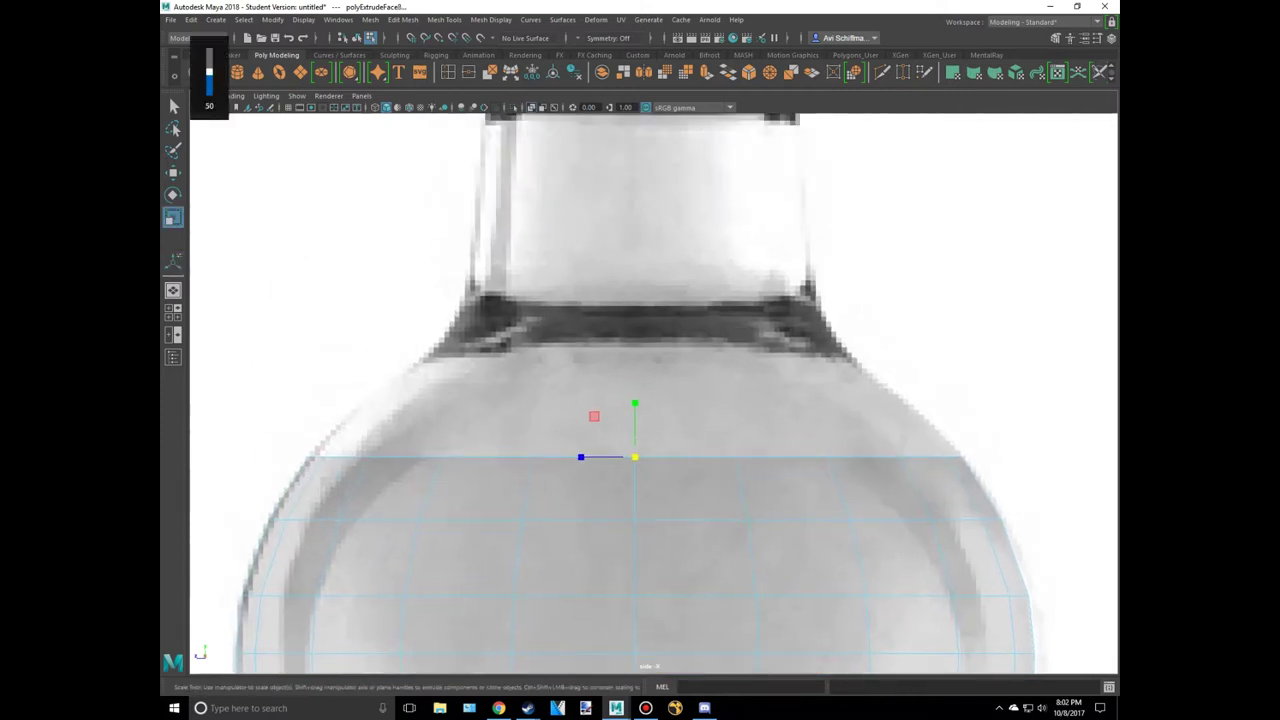
key("ctrl+e")
left_click_drag(628, 447, 628, 391)
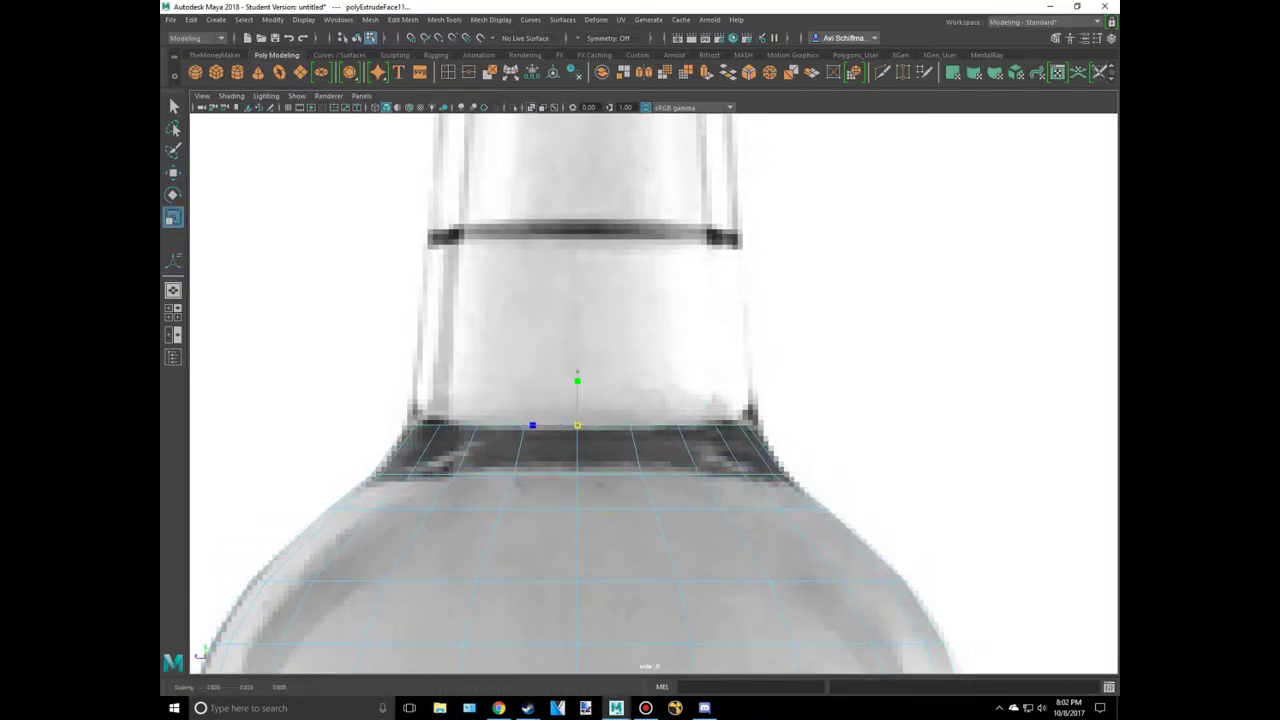
scroll(600, 420, "up", 1)
scroll(600, 420, "up", 1)
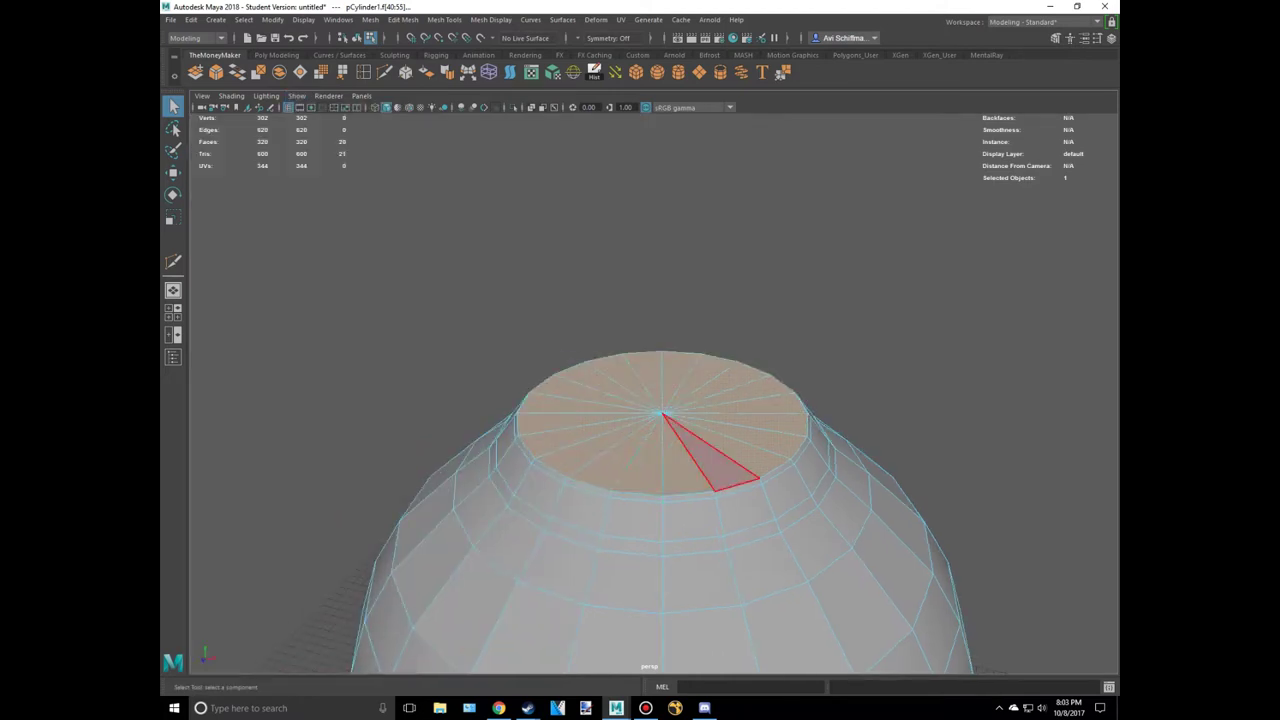
Delete the top cap faces and extrude and scale the rim edges into a narrow neck
key("Delete")
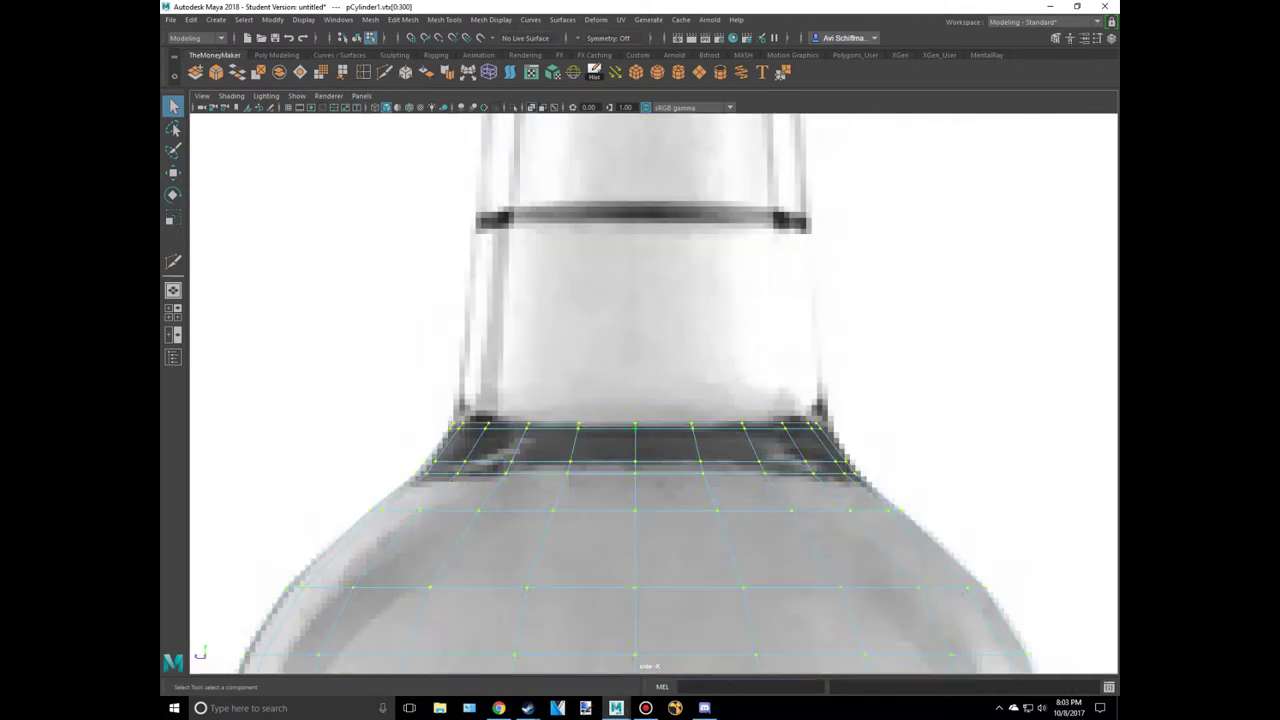
key("ctrl+e")
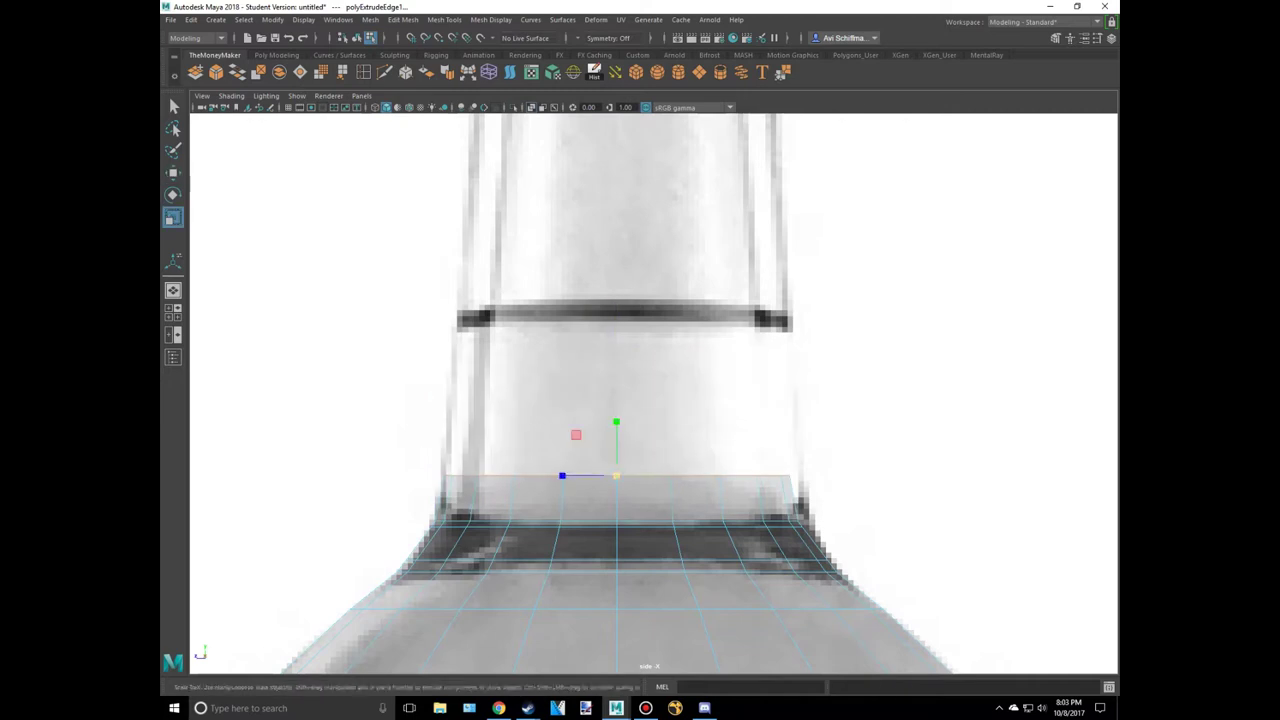
key("r")
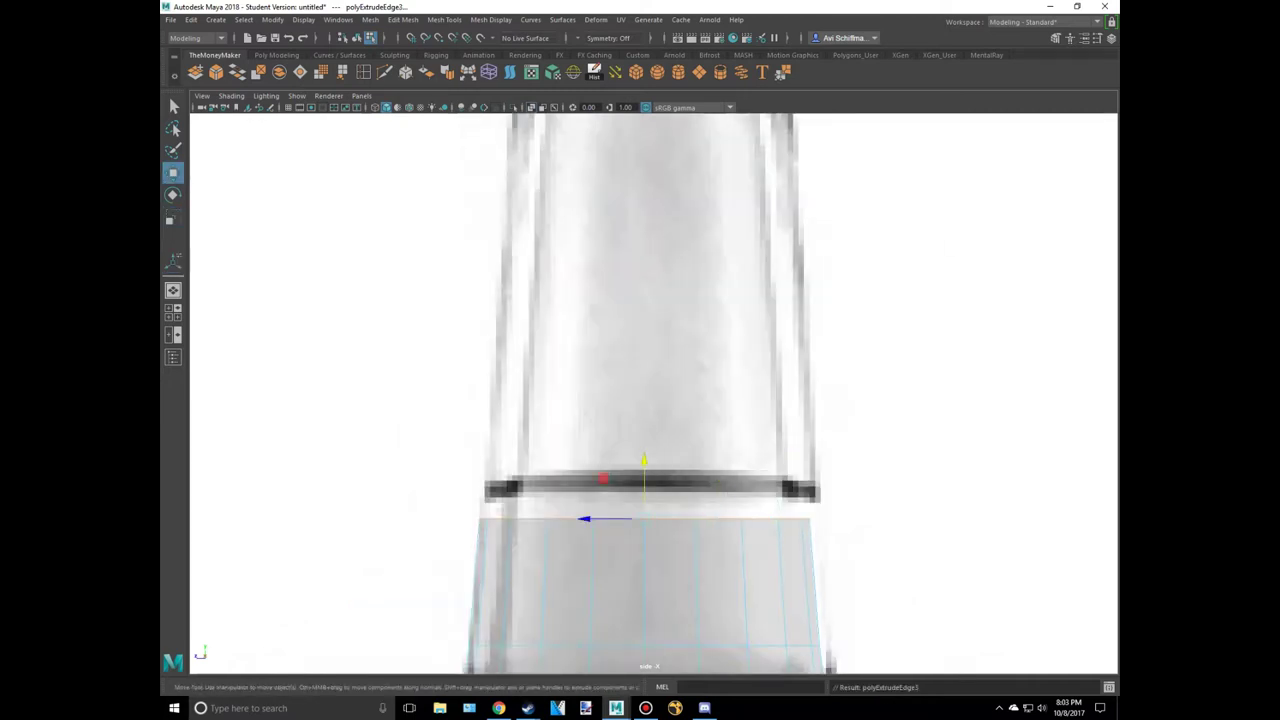
key("ctrl+e")
key("r")
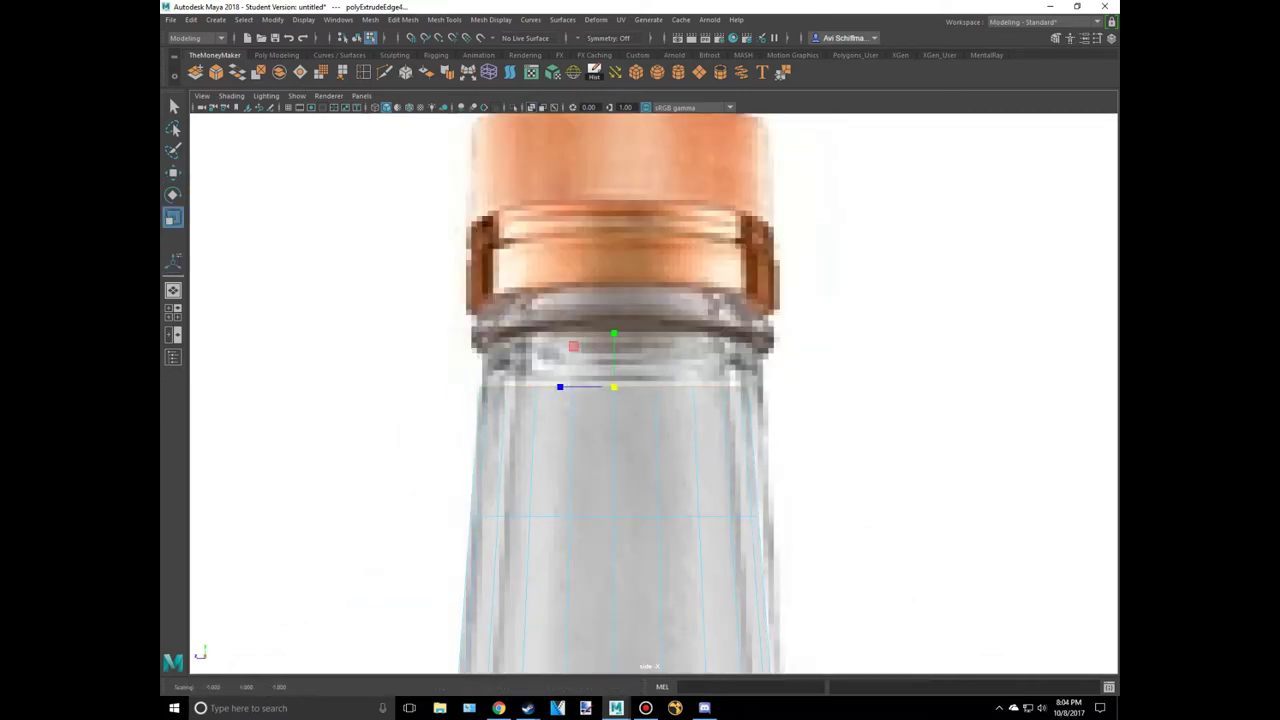
scroll(612, 390, "up", 2)
key("ctrl+e")
key("w")
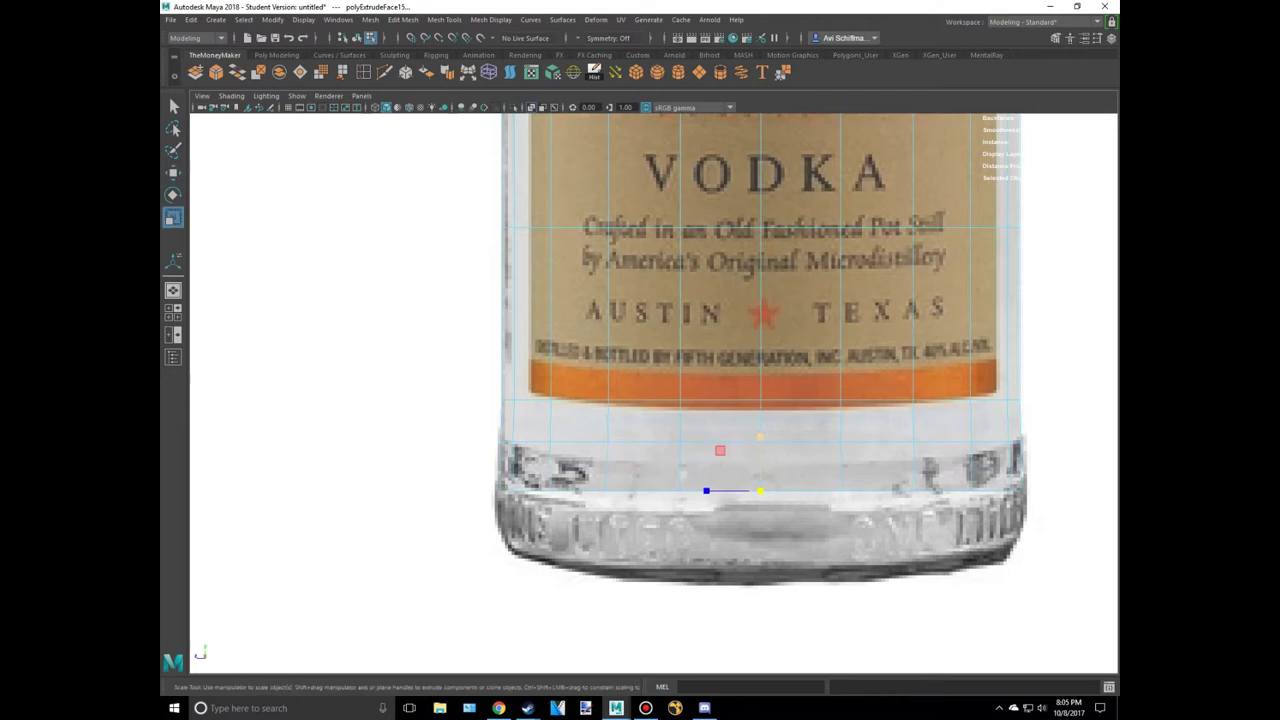
Scale the extruded base ring and add an edge loop near the bottle base
key("r")
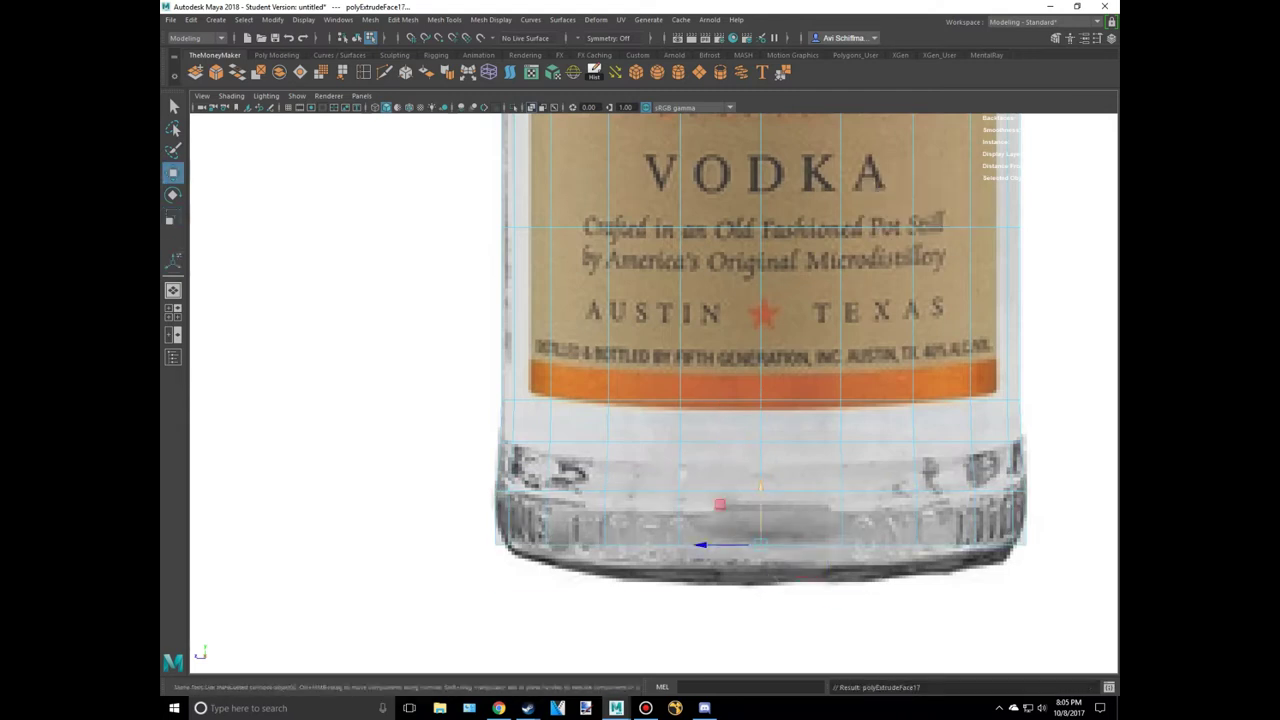
scroll(654, 388, "up", 2)
key("y")
right_click(558, 348)
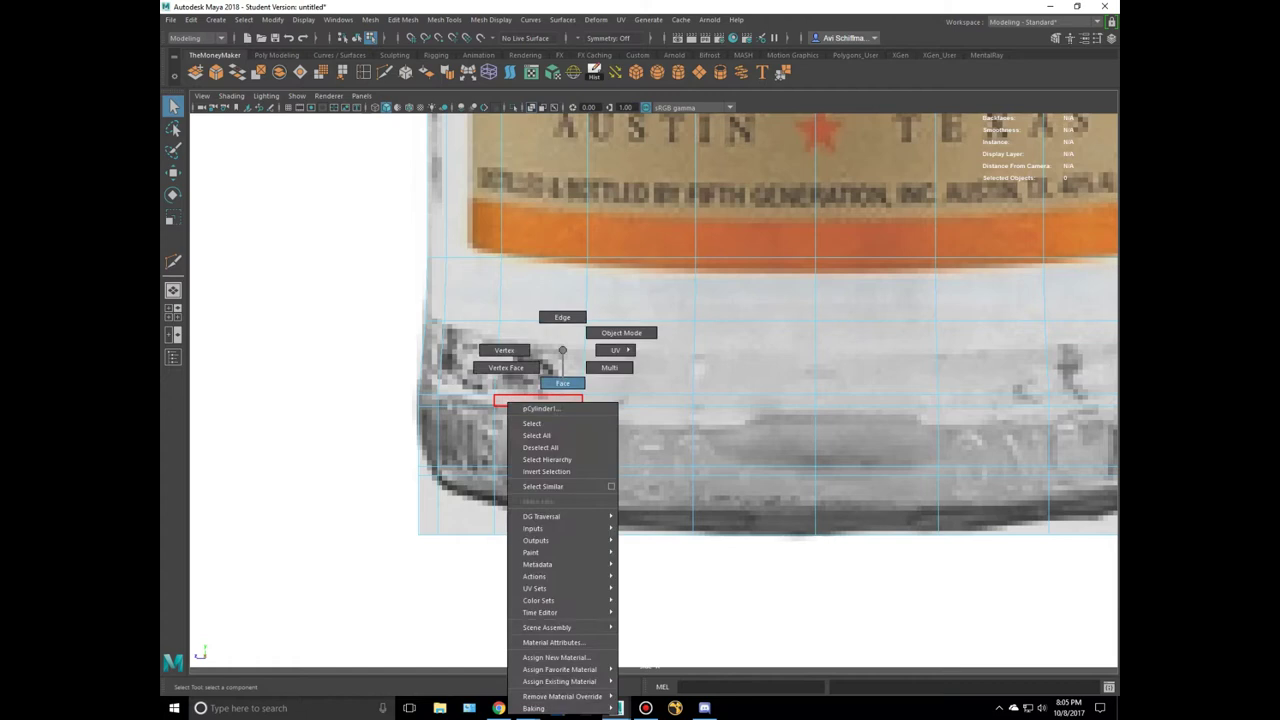
right_click(715, 350)
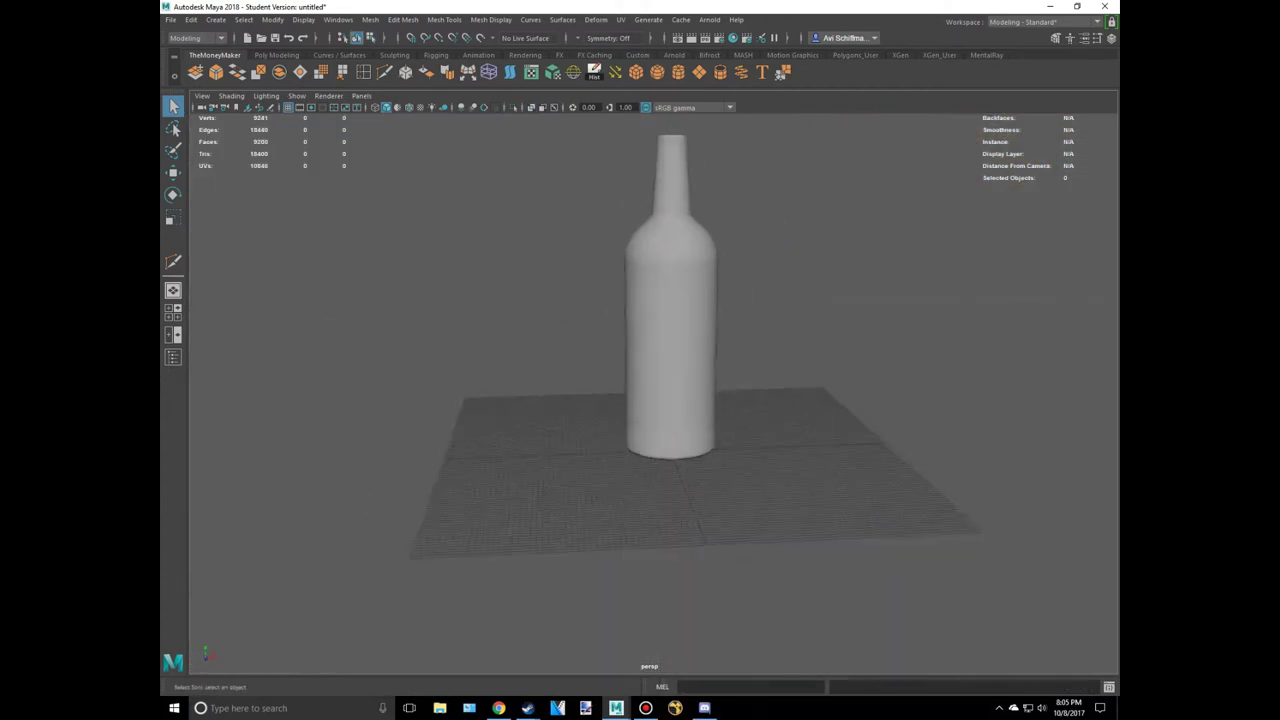
Bevel the base rim edges and the cap edges with an adjusted bevel fraction
key("ctrl+b")
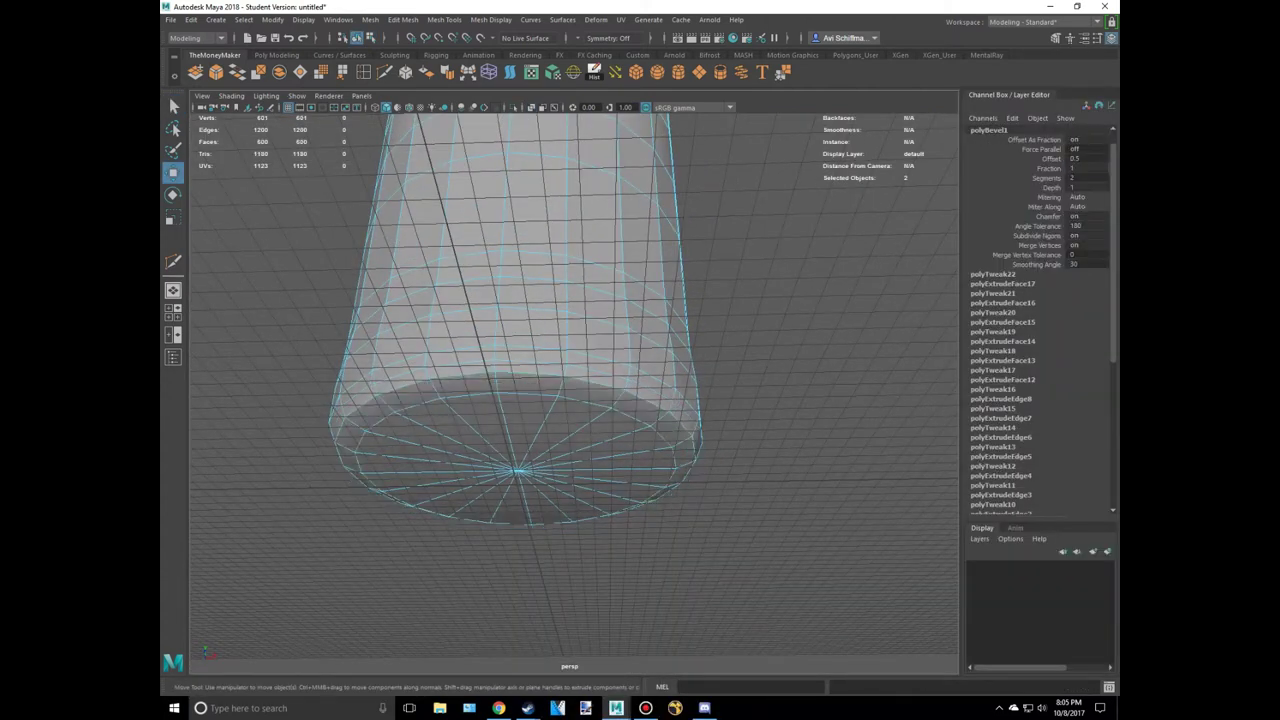
key("Return")
scroll(575, 396, "up", 3)
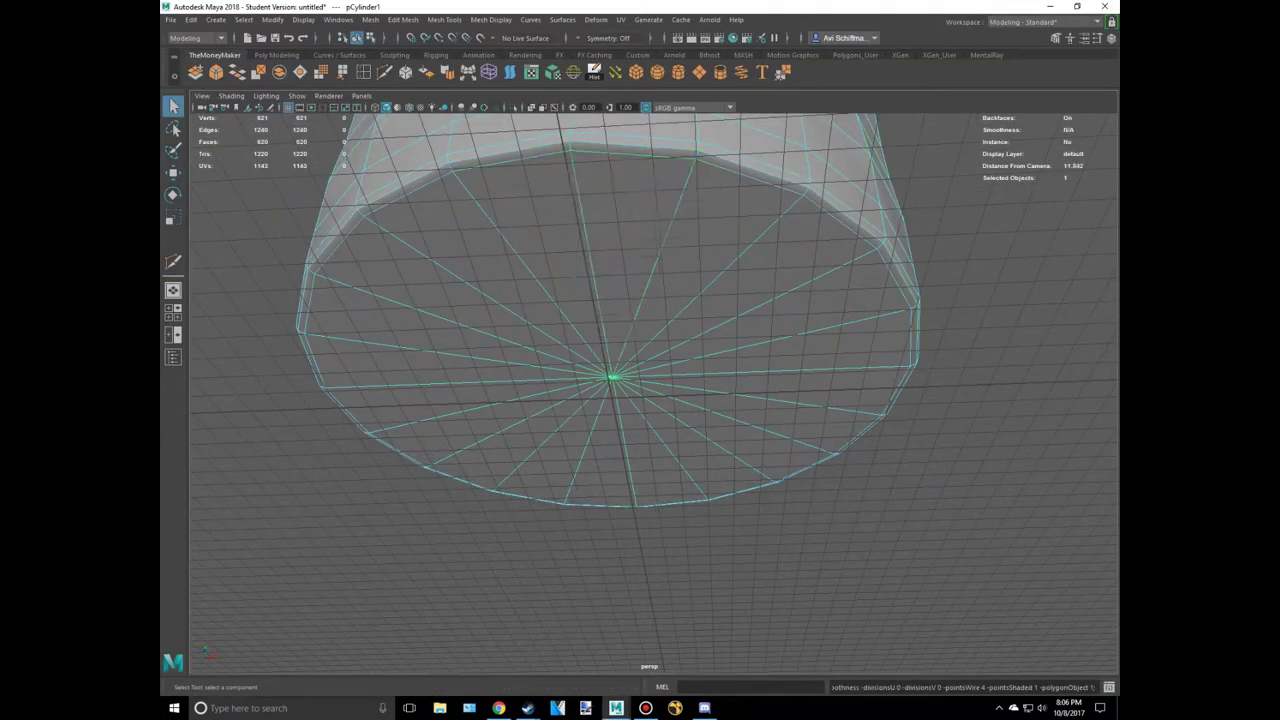
right_click(543, 263)
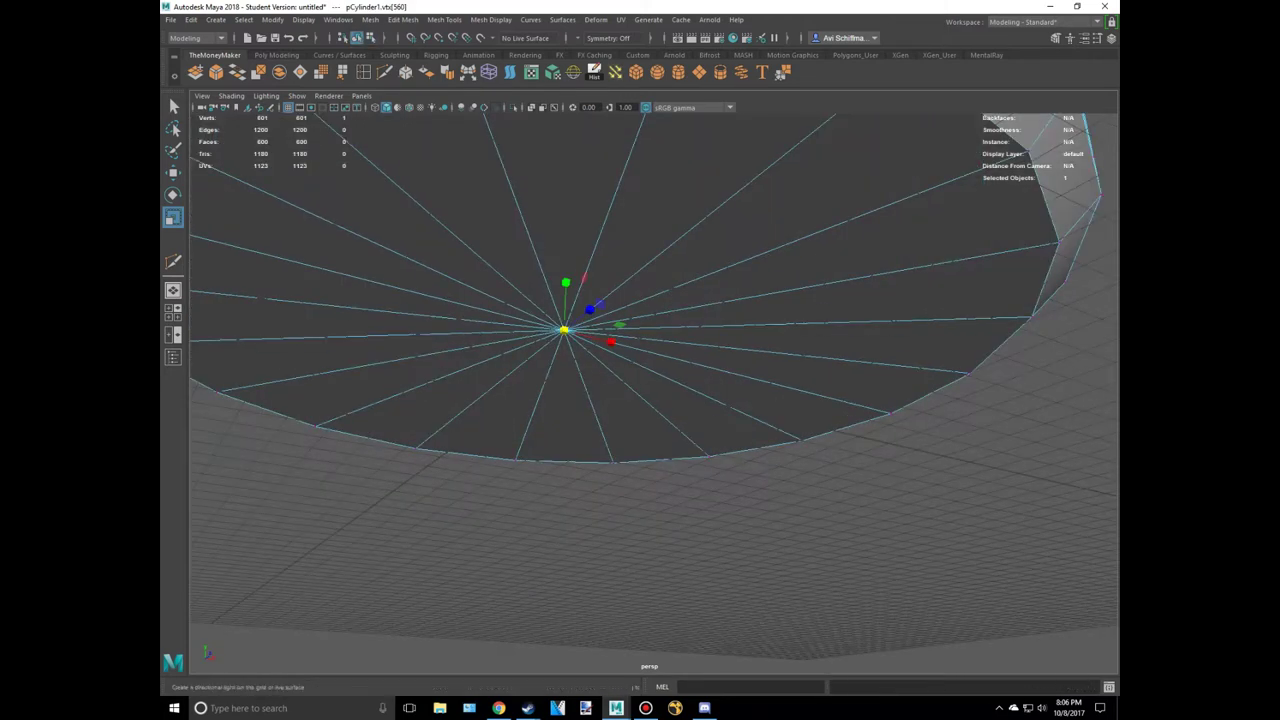
scroll(640, 390, "down", 3)
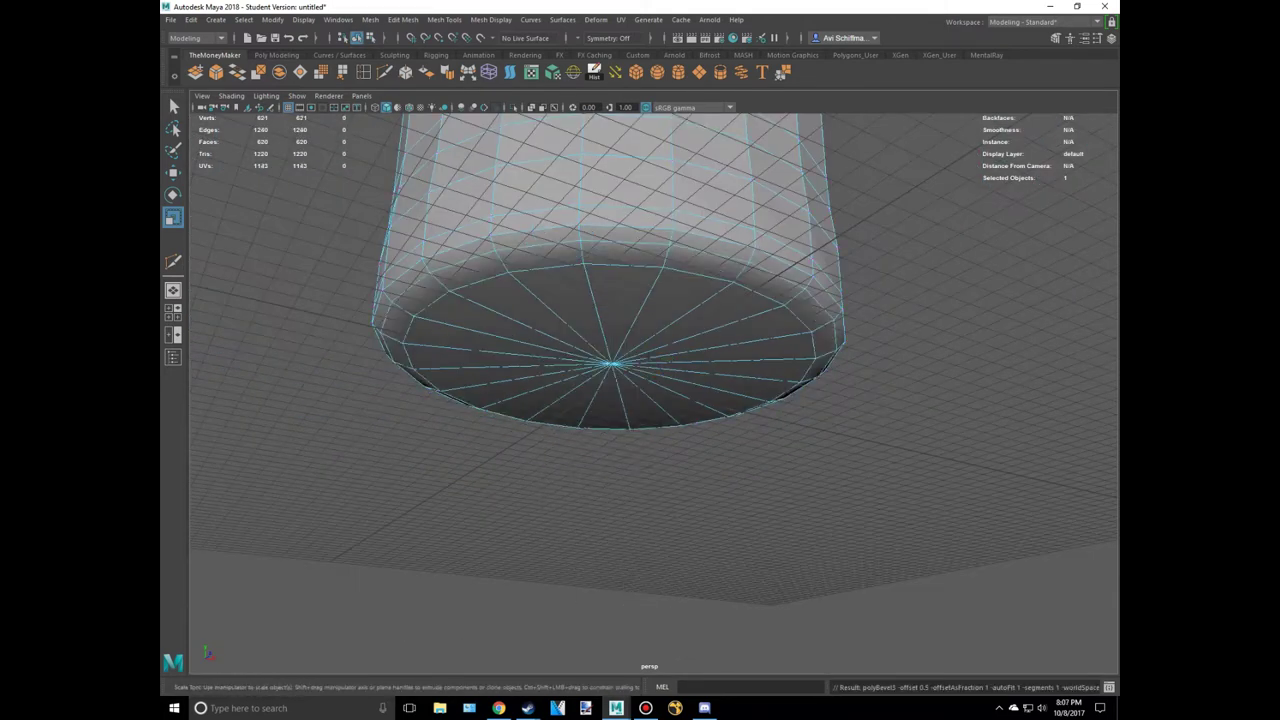
key("ctrl+b")
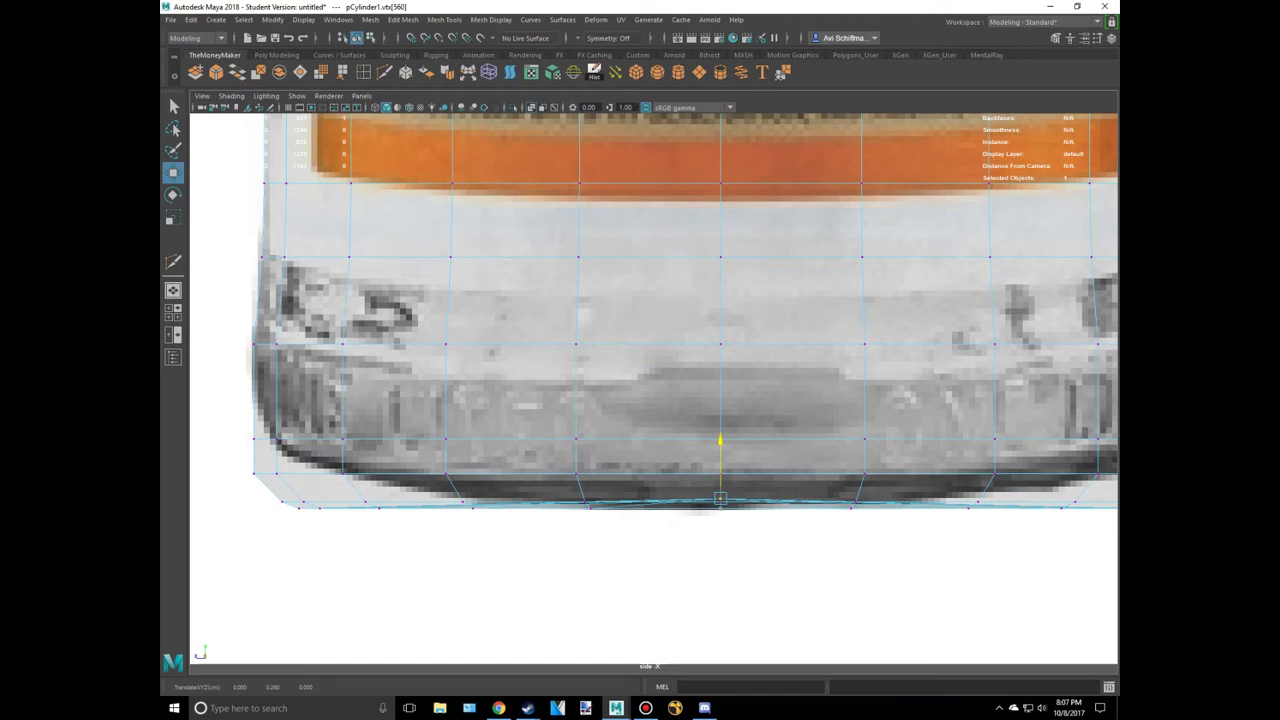
Add a default '3D Type' text object to the scene via Create > Type
key("space")
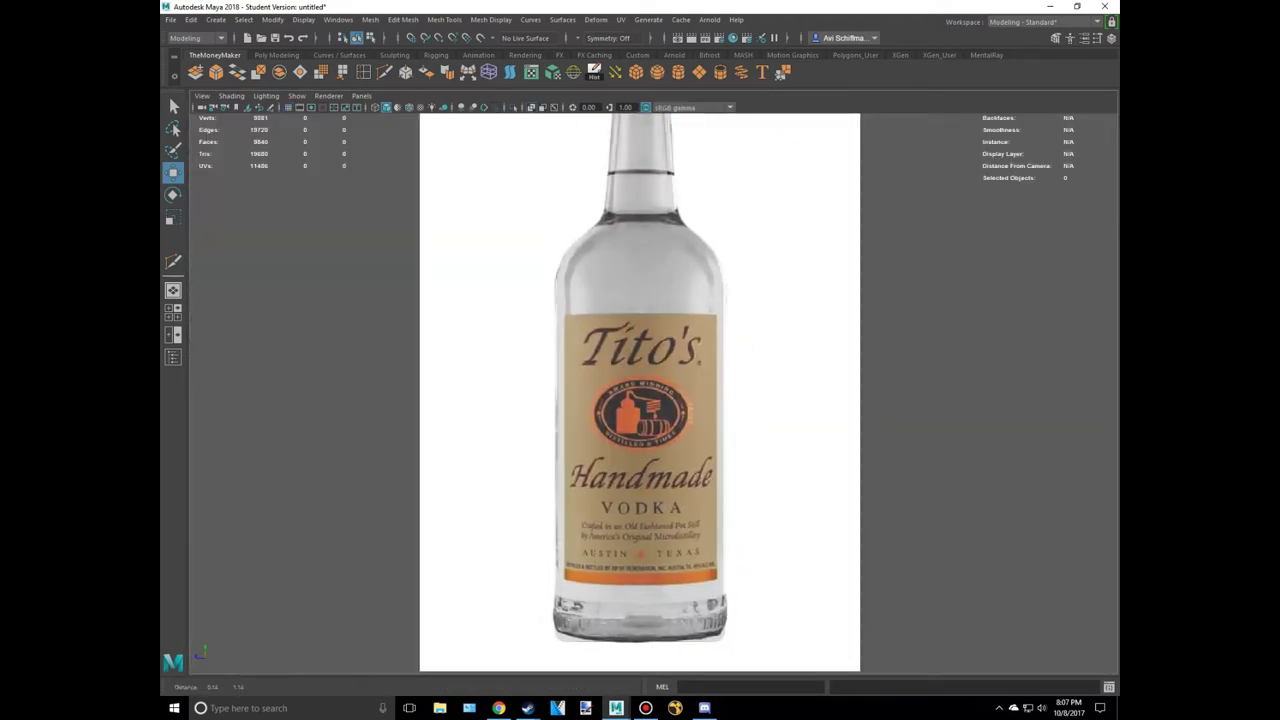
key("alt+Tab")
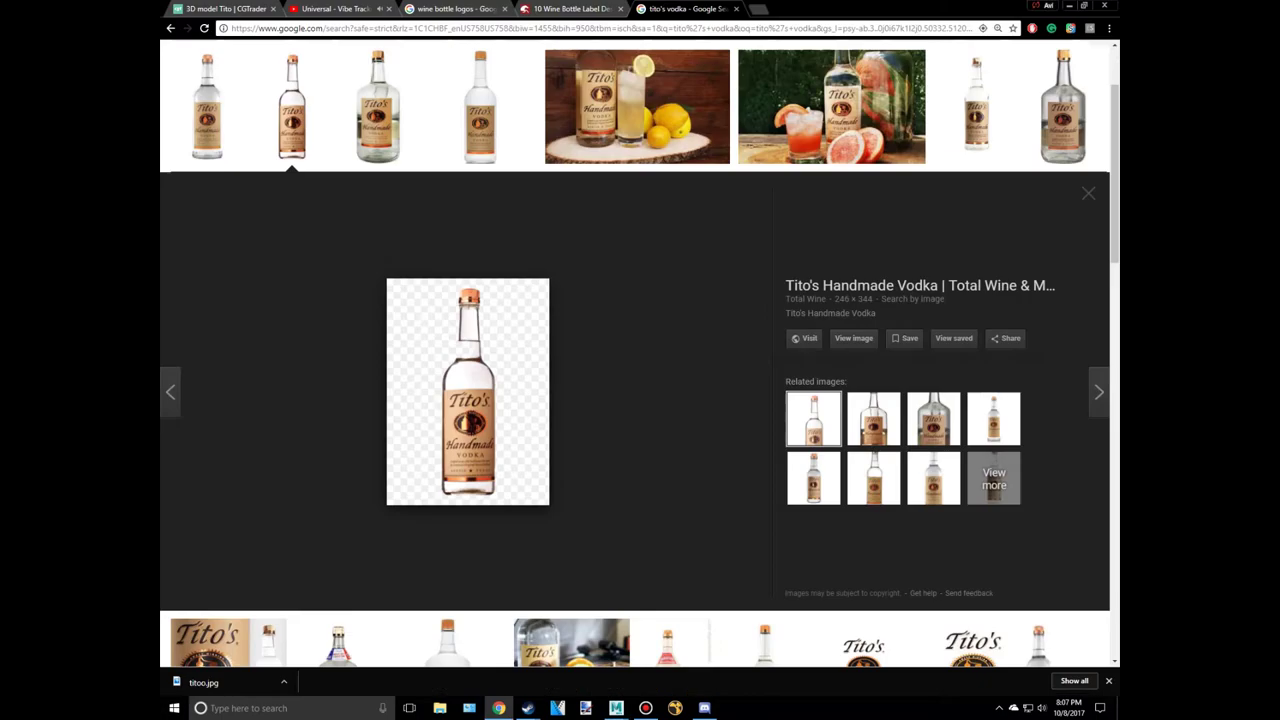
key("alt+Tab")
left_click(216, 19)
left_click(216, 19)
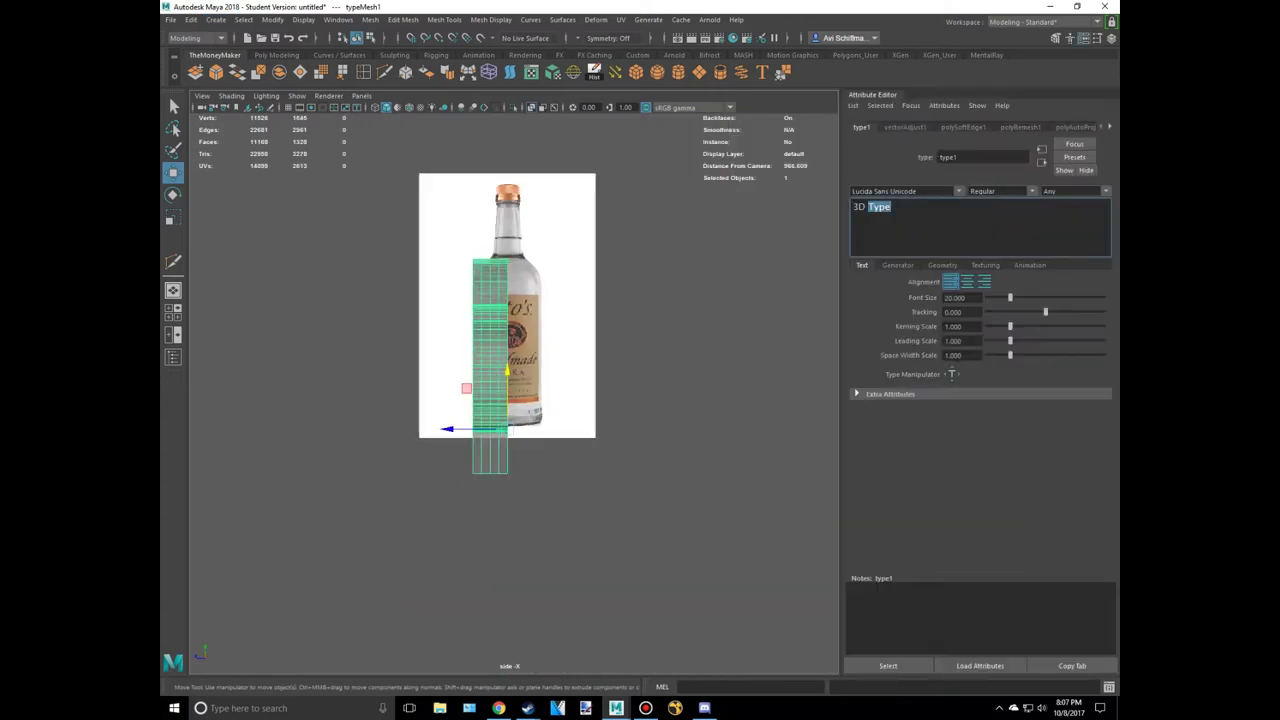
Change the type text to 'ONE LITER' in Berlin Sans FB Demi and show the four-view layout
key("alt+Tab")
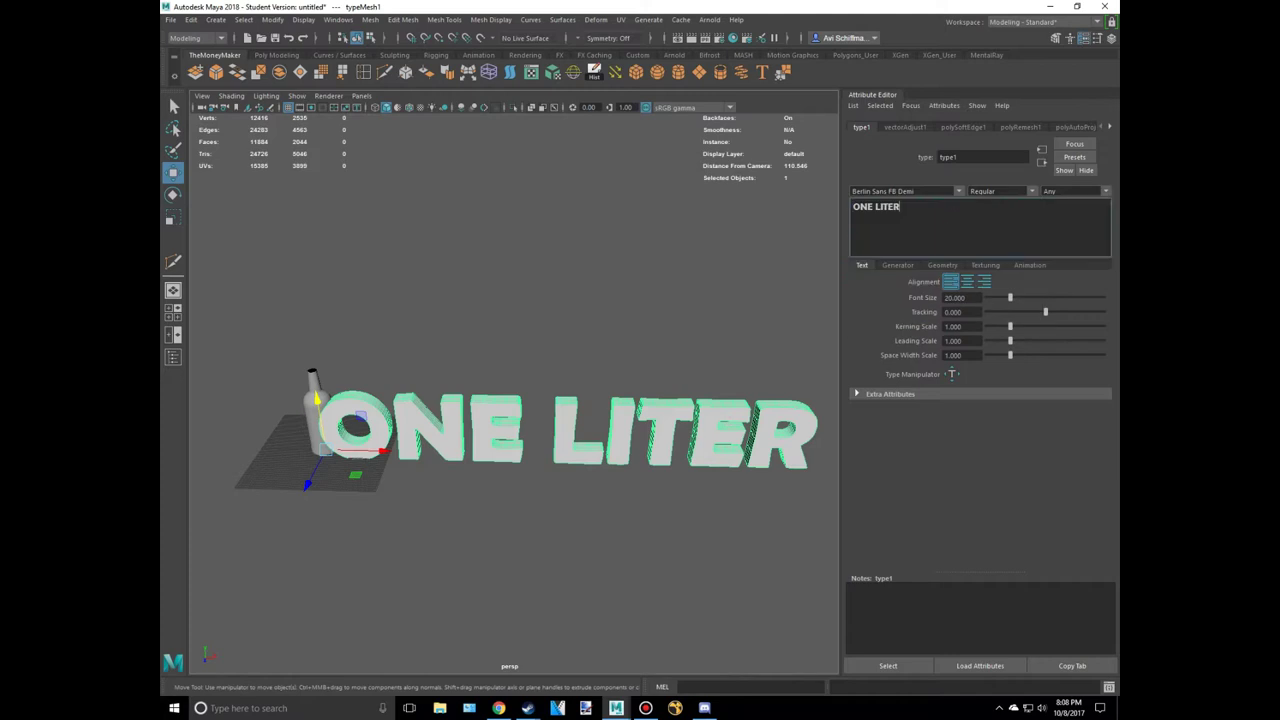
key("space")
key("space")
key("r")
key("space")
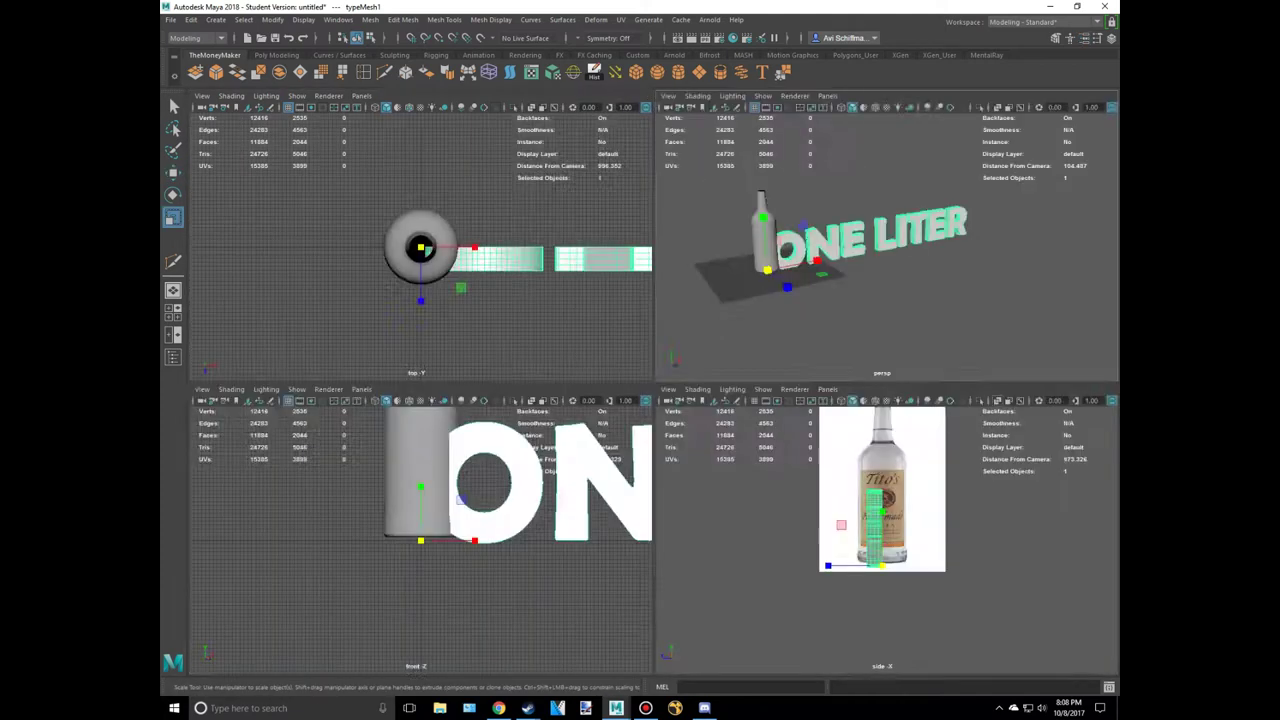
key("space")
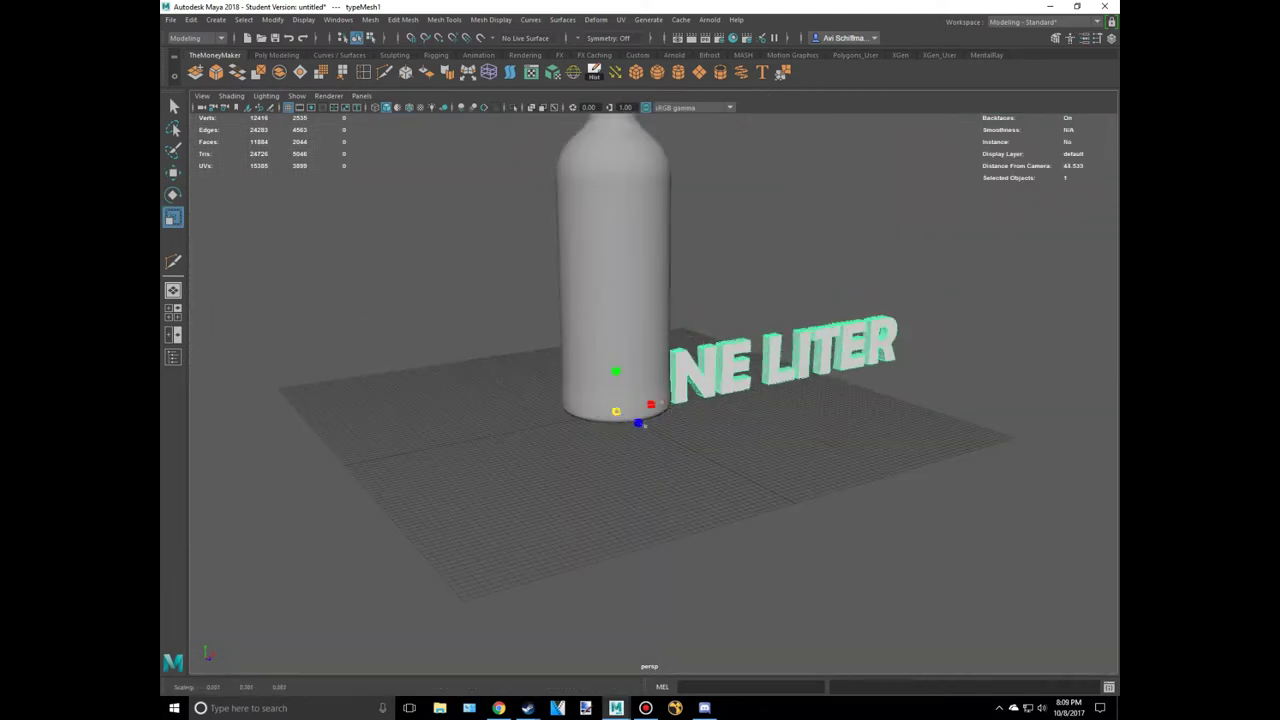
Shrink the ONE LITER text and rotate it upright against the bottle's lower front, checking the front view
scroll(640, 400, "up", 3)
key("f")
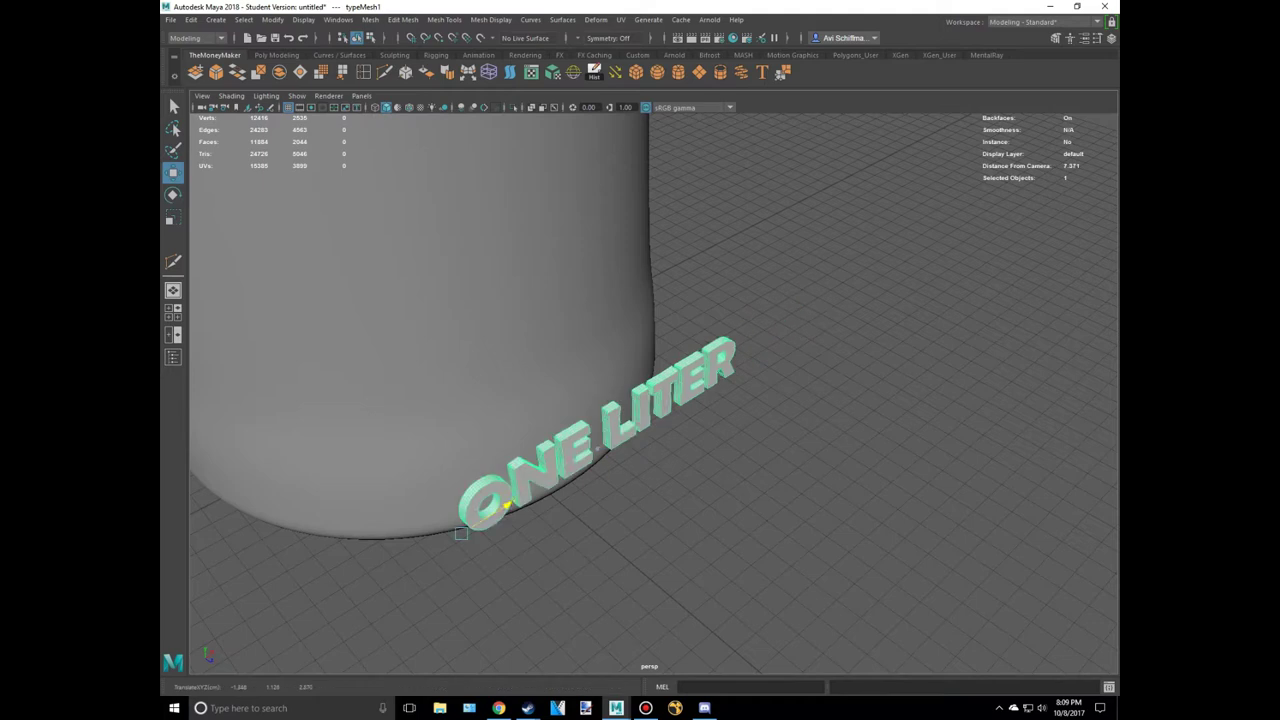
left_click_drag(640, 400, 760, 410, "alt")
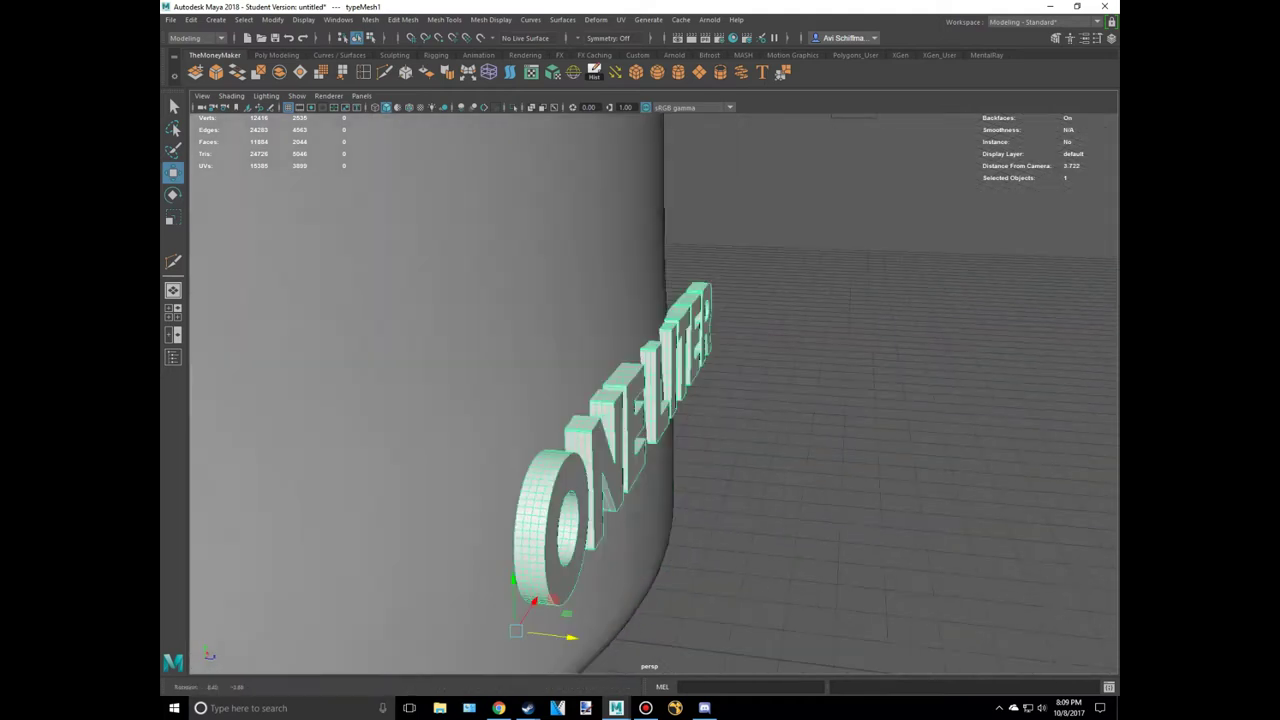
key("e")
mouse_move(640, 400)
left_mouse_down("alt")
mouse_move(609, 478)
mouse_move(609, 530)
left_mouse_up("alt")
key("space")
key("q")
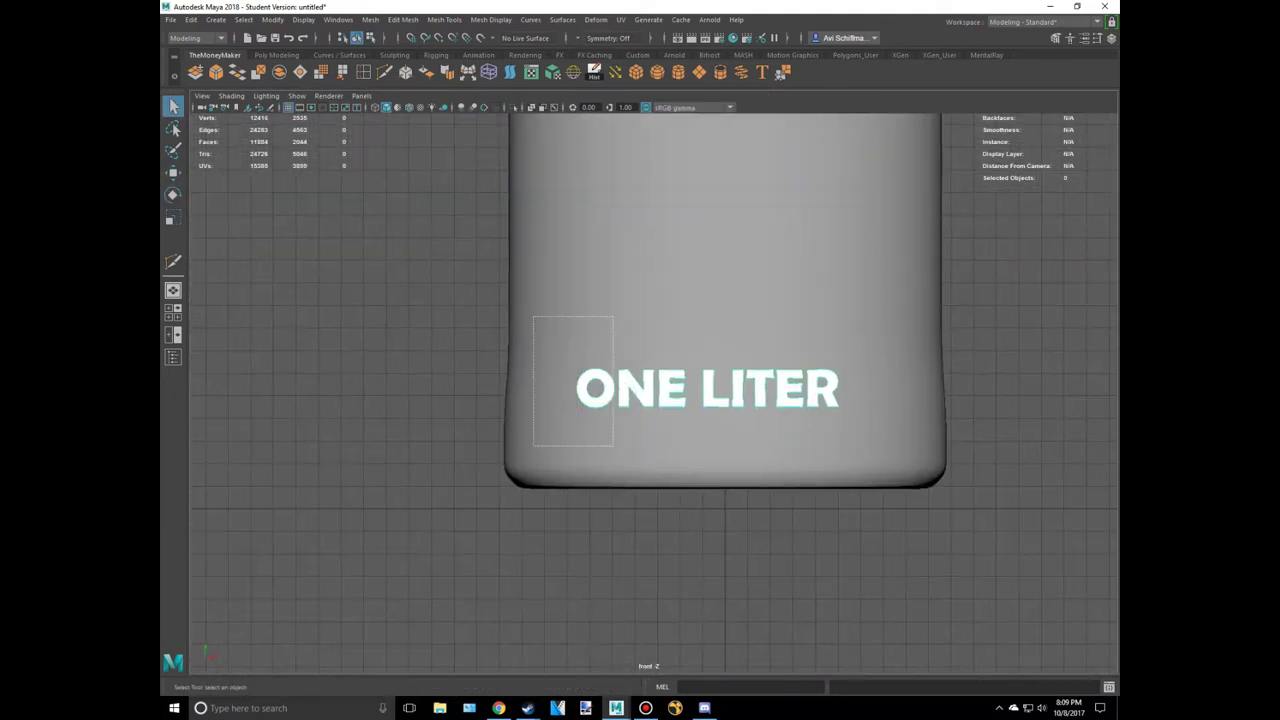
key("space")
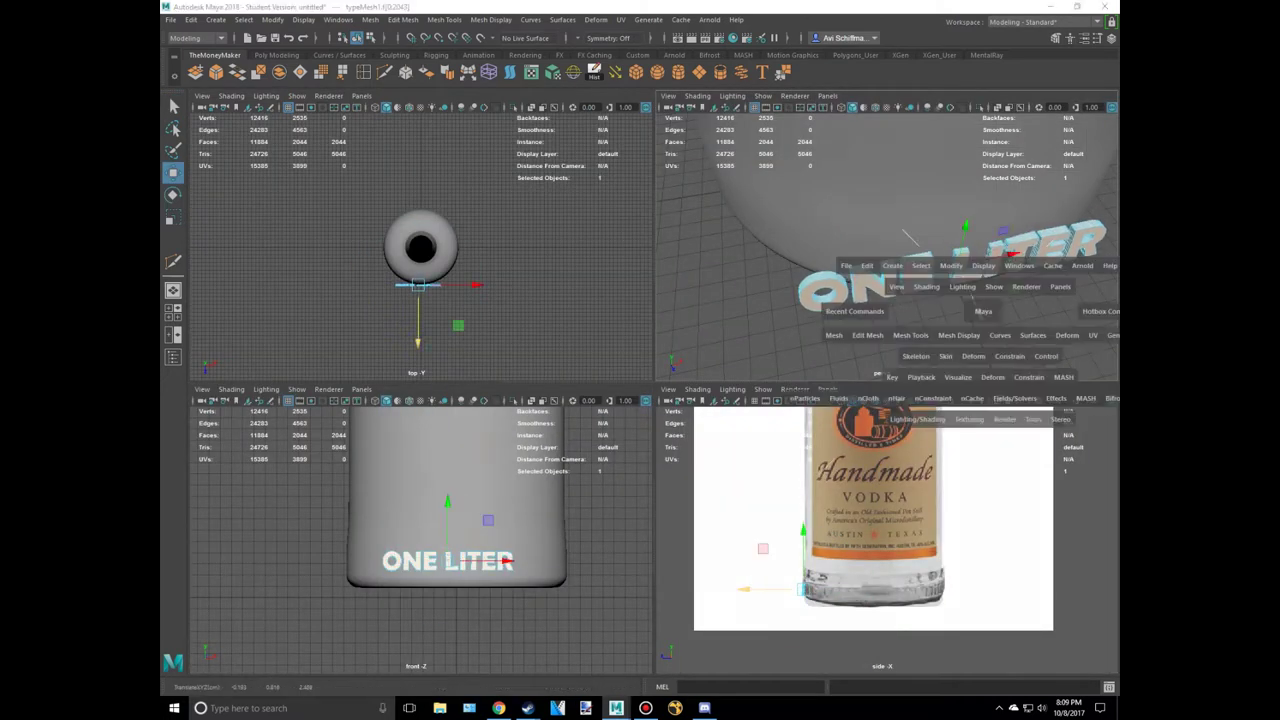
key("space")
key("e")
scroll(650, 400, "up", 2)
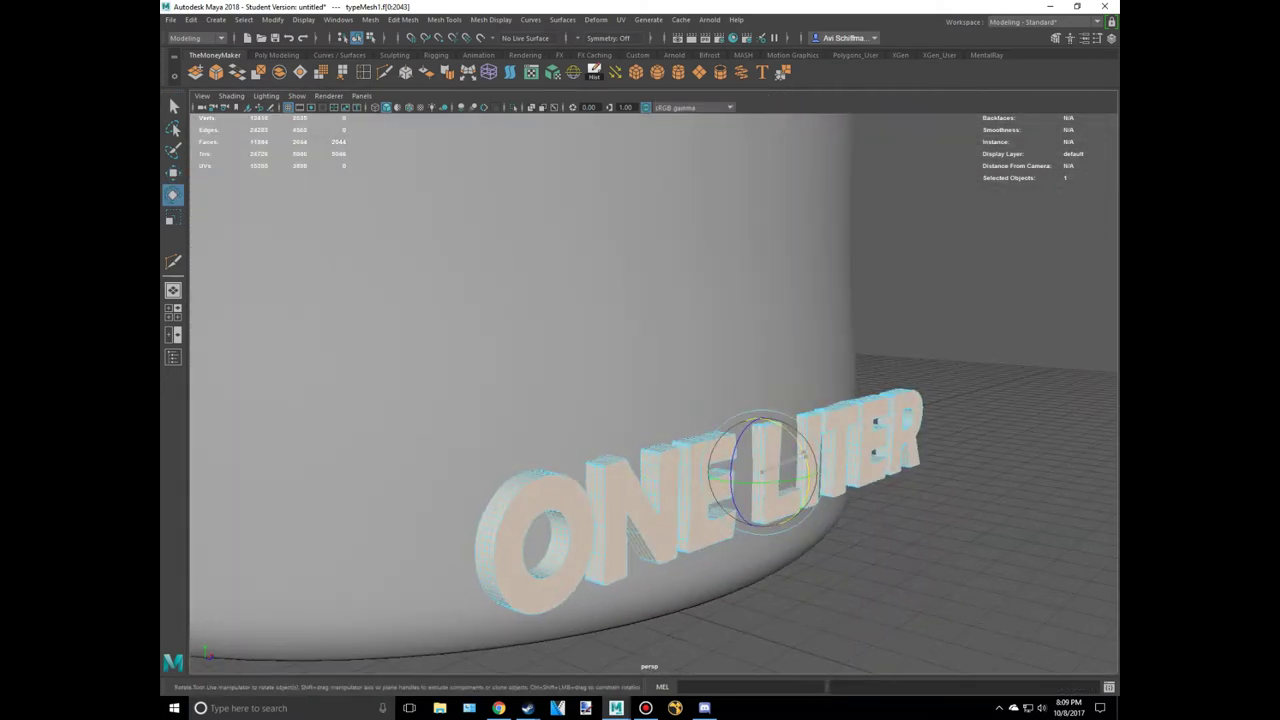
Select the O's faces, then move and rotate the letter to follow the bottle's curve
right_click(557, 349)
left_click(370, 19)
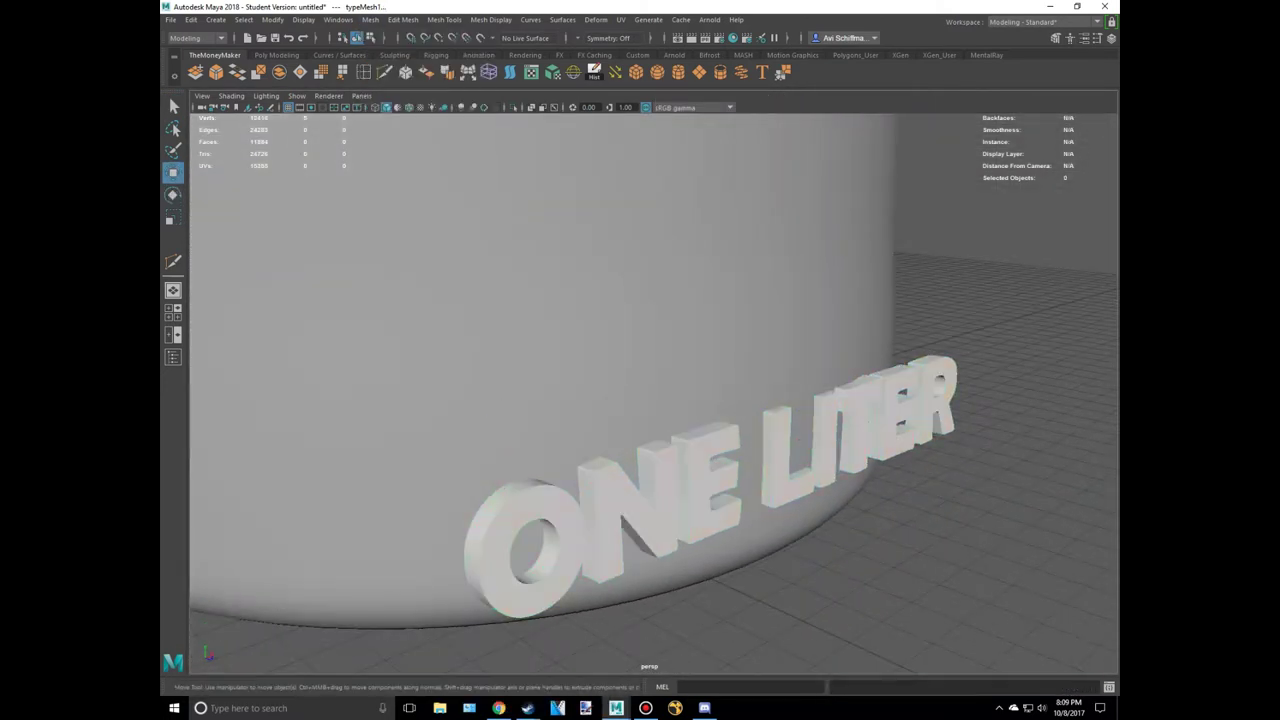
right_click(505, 350)
left_click(474, 423)
mouse_move(474, 423)
left_mouse_down("alt")
mouse_move(620, 400)
mouse_move(760, 400)
left_mouse_up("alt")
key("w")
key("f")
key("e")
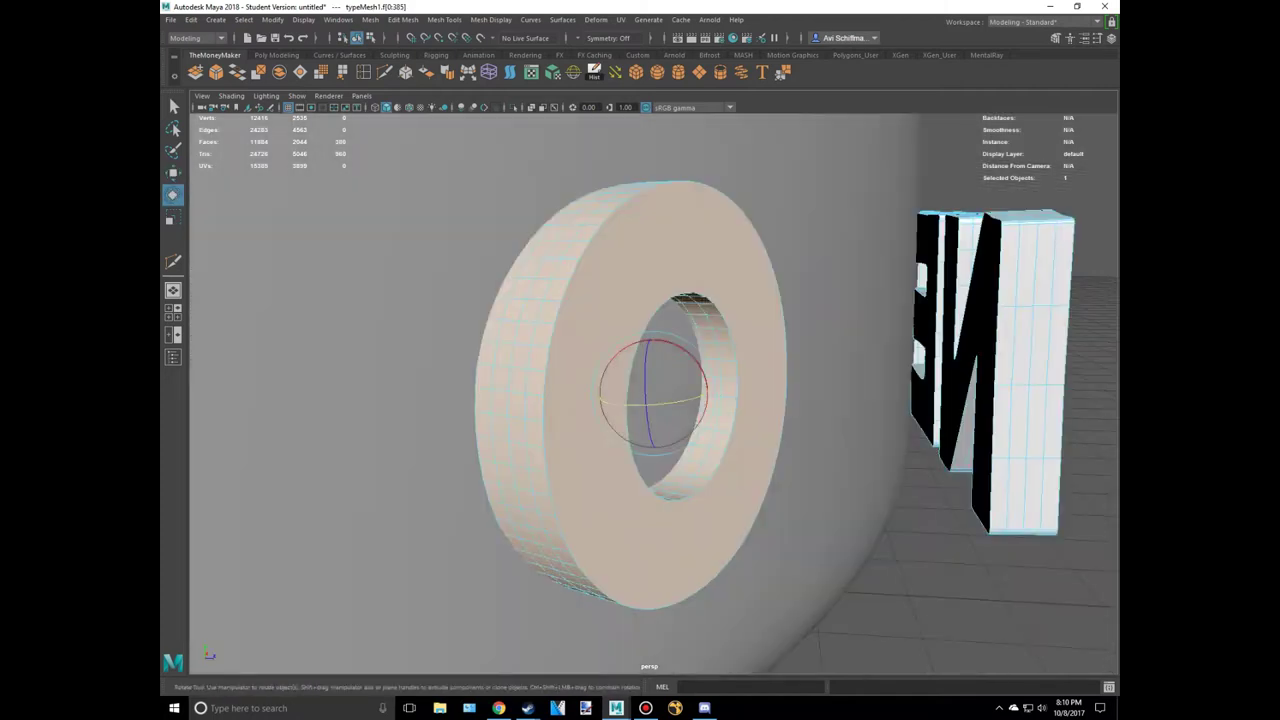
key("space")
key("space")
key("f")
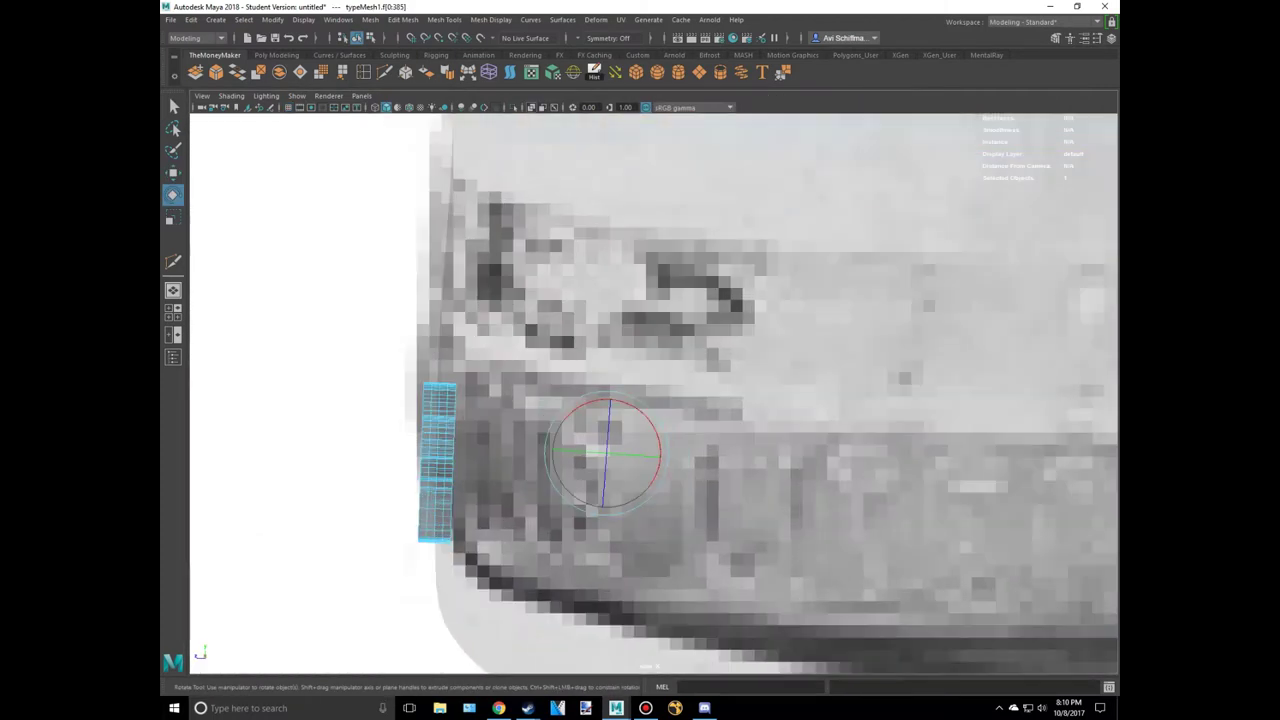
key("w")
scroll(654, 390, "up", 2)
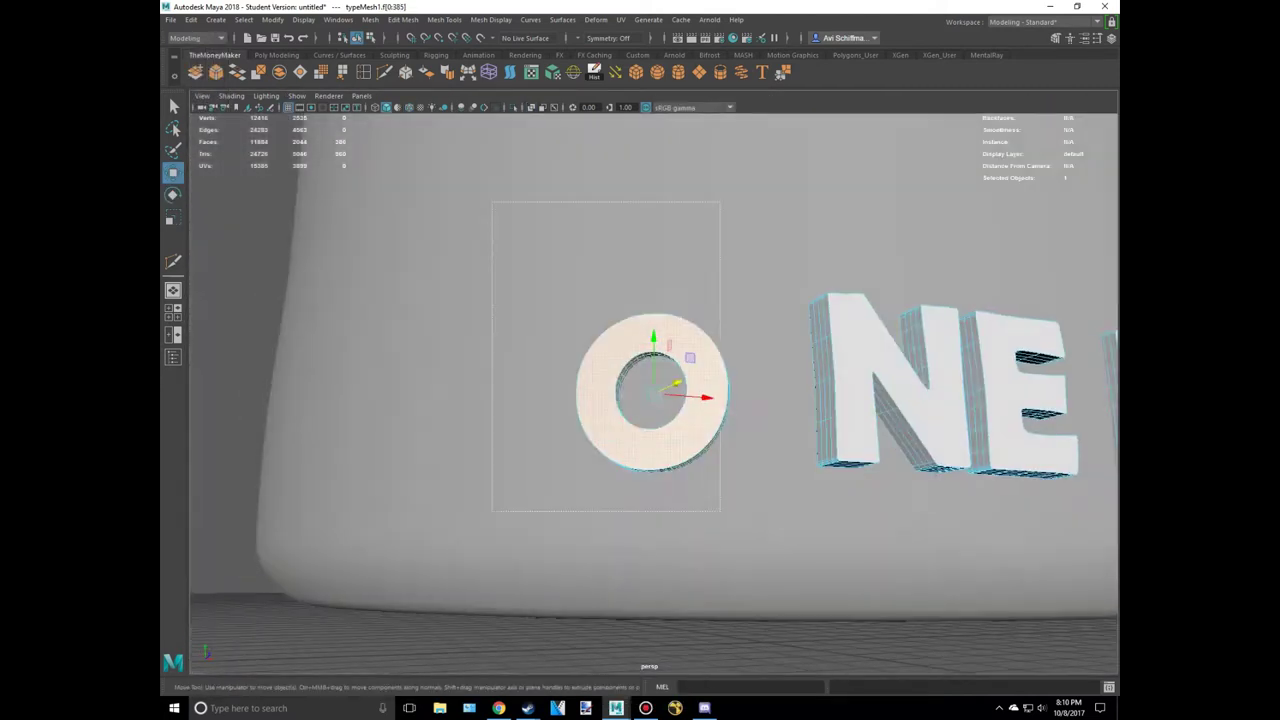
key("e")
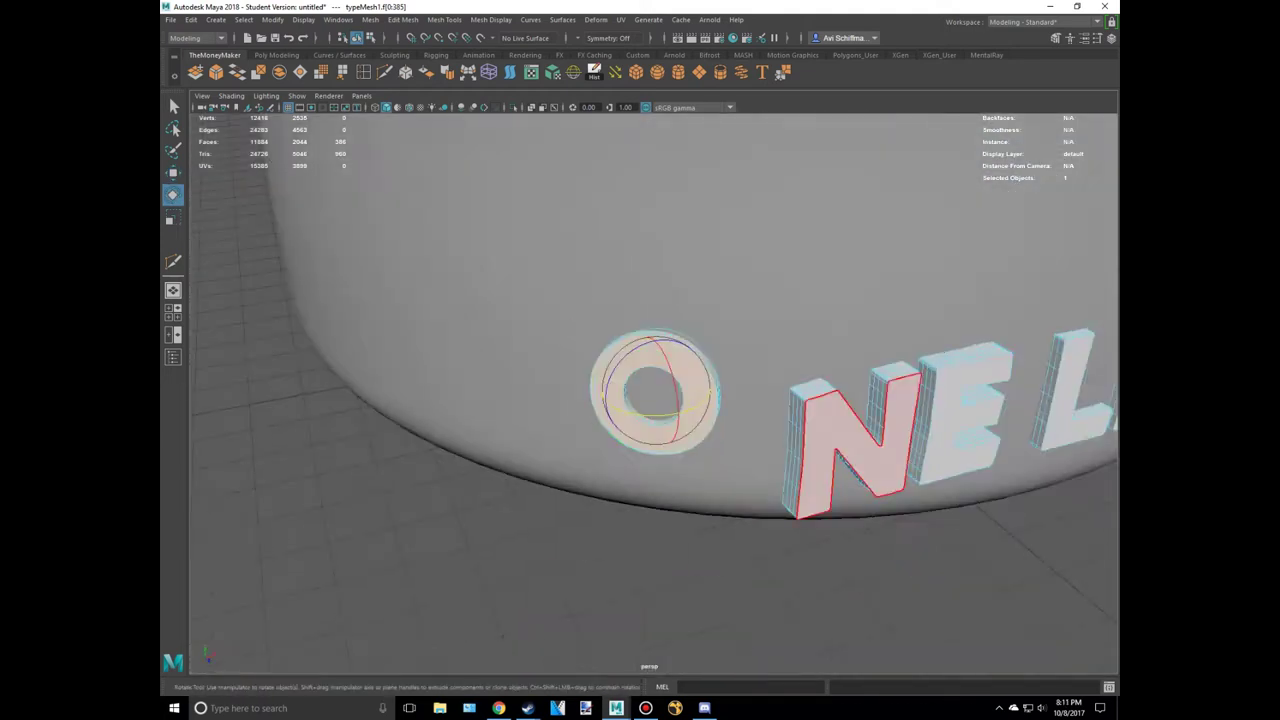
key("w")
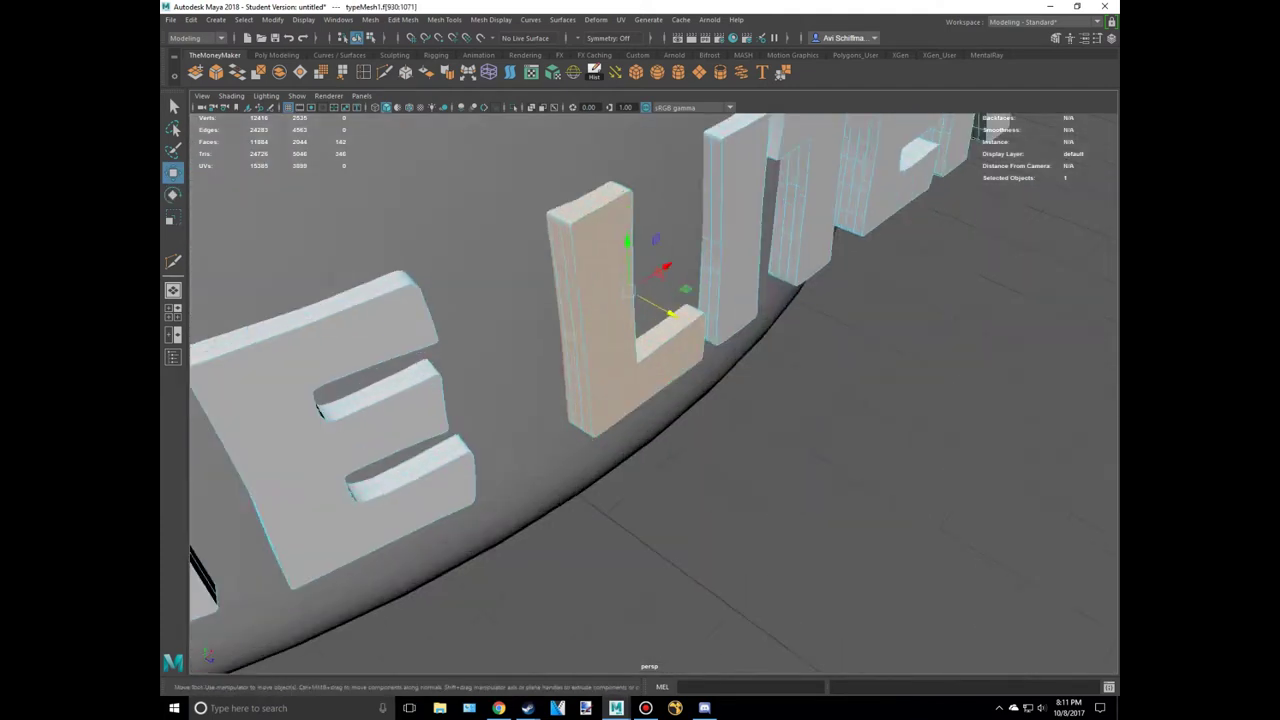
Rotate the L, then move and rotate the next letter along the curve
key("e")
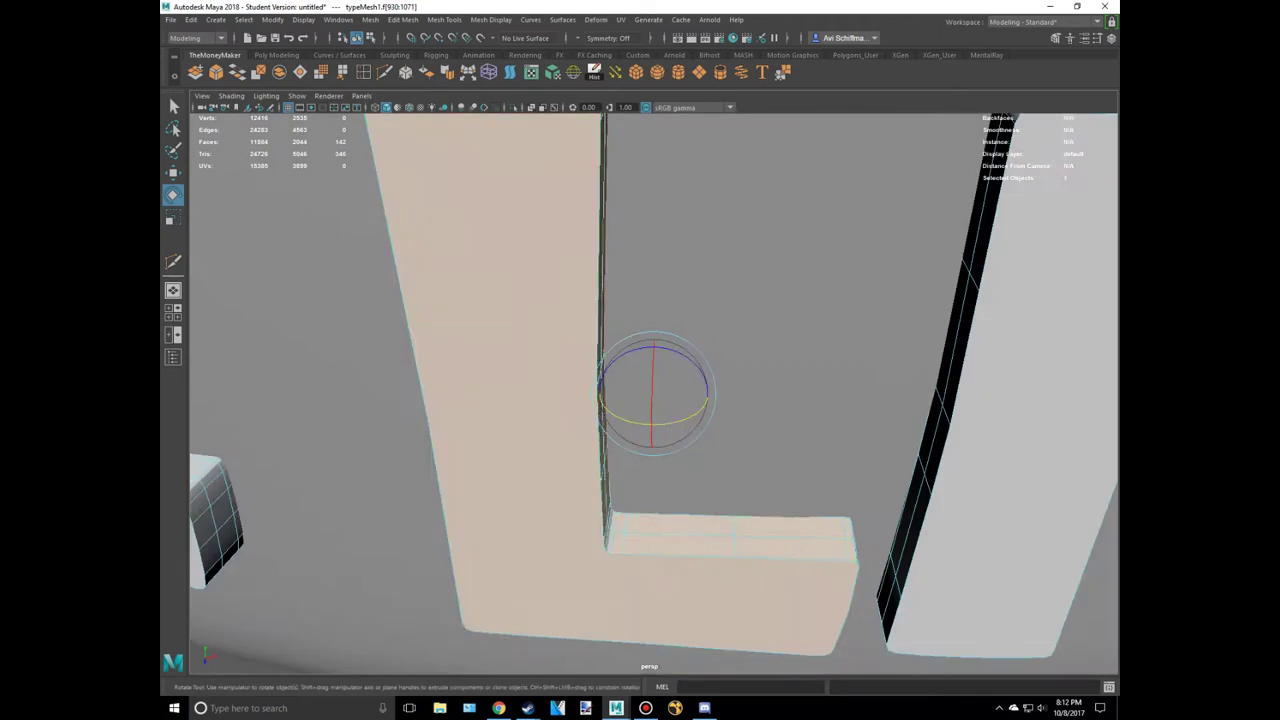
key("q")
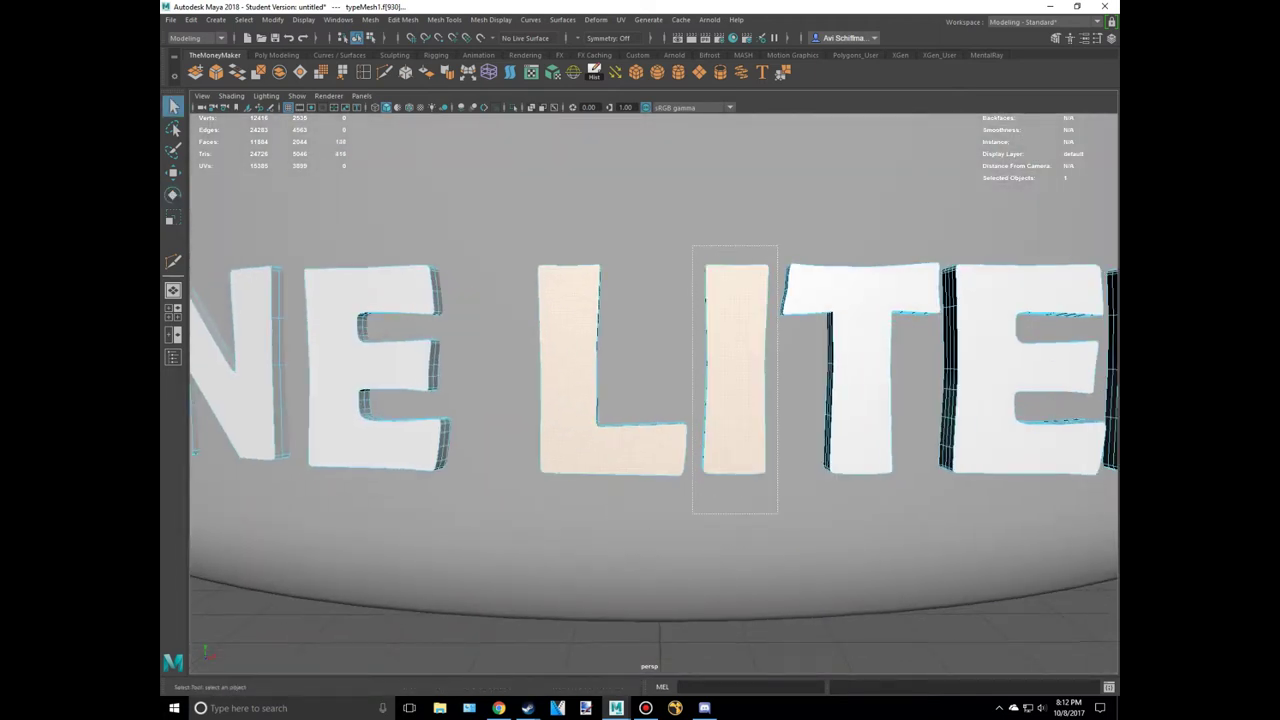
key("w")
key("space")
key("f")
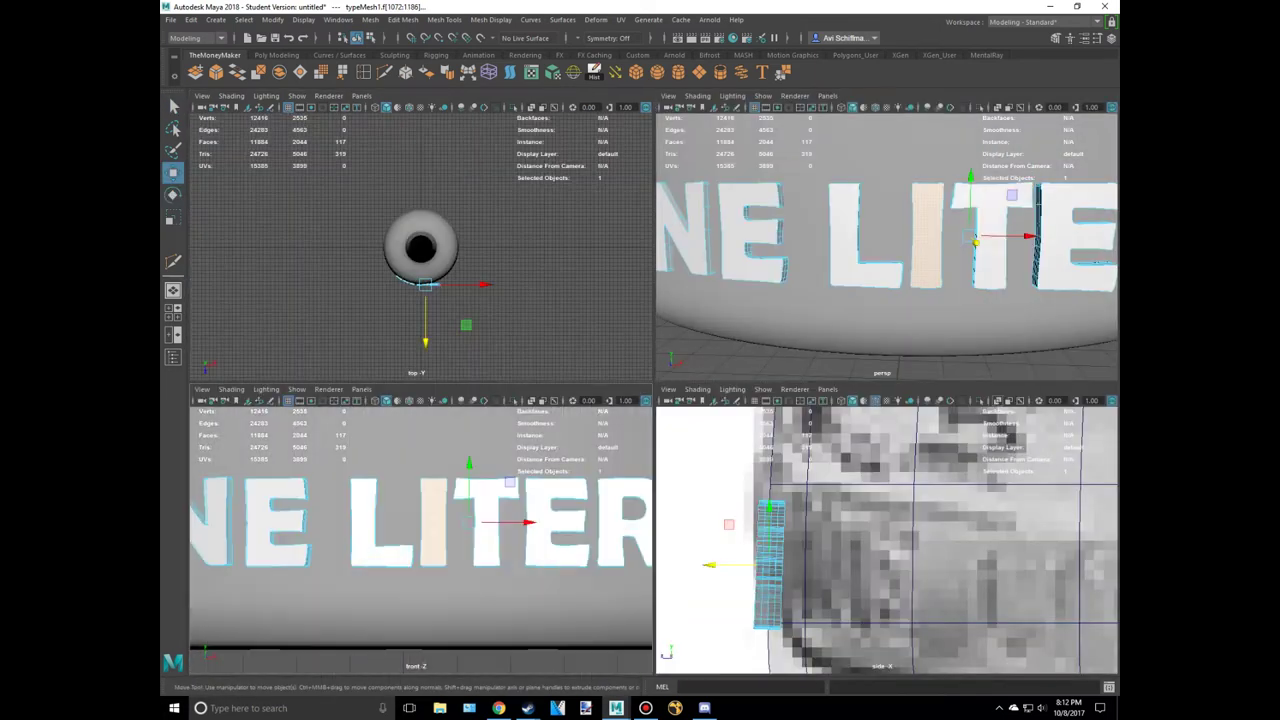
key("space")
left_click_drag(520, 395, 525, 400, "alt")
key("e")
key("q")
key("space")
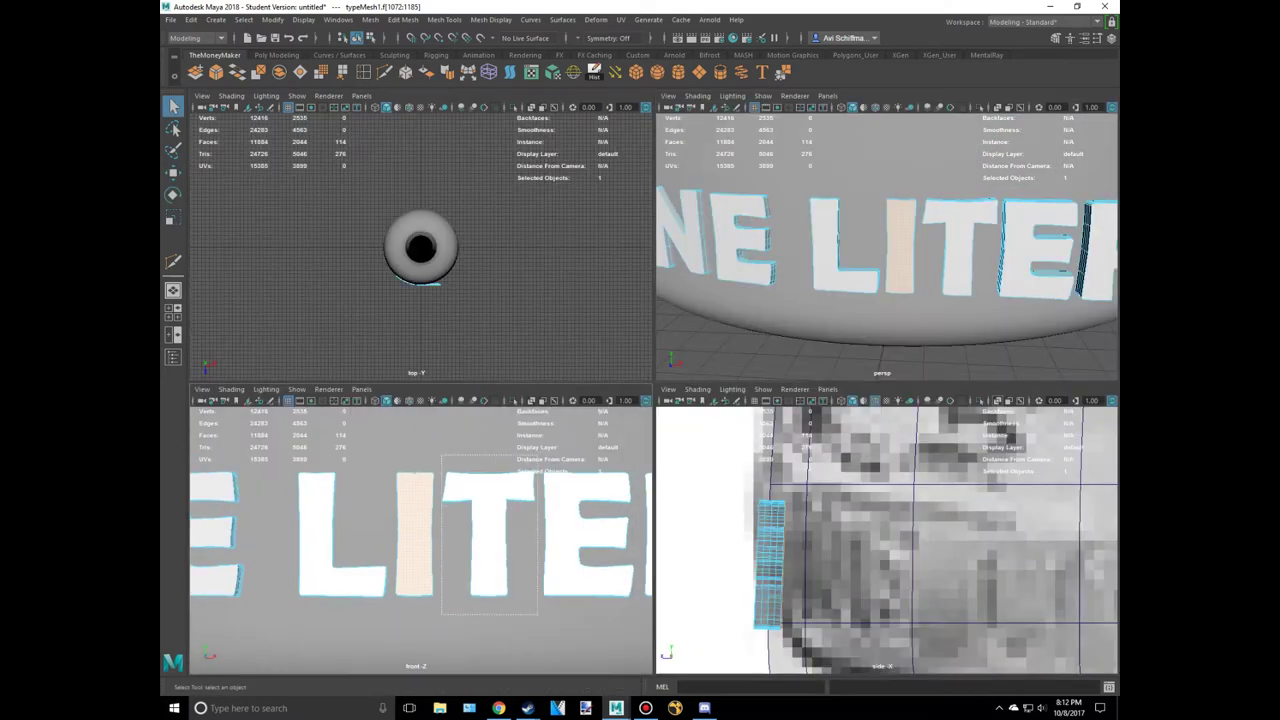
Select the T's faces, then move and rotate it around the bottle's curve
left_click_drag(441, 458, 538, 615)
key("space")
mouse_move(520, 395)
left_mouse_down("alt")
mouse_move(600, 420)
mouse_move(740, 390)
left_mouse_up("alt")
key("w")
left_click_drag(640, 400, 650, 460, "alt")
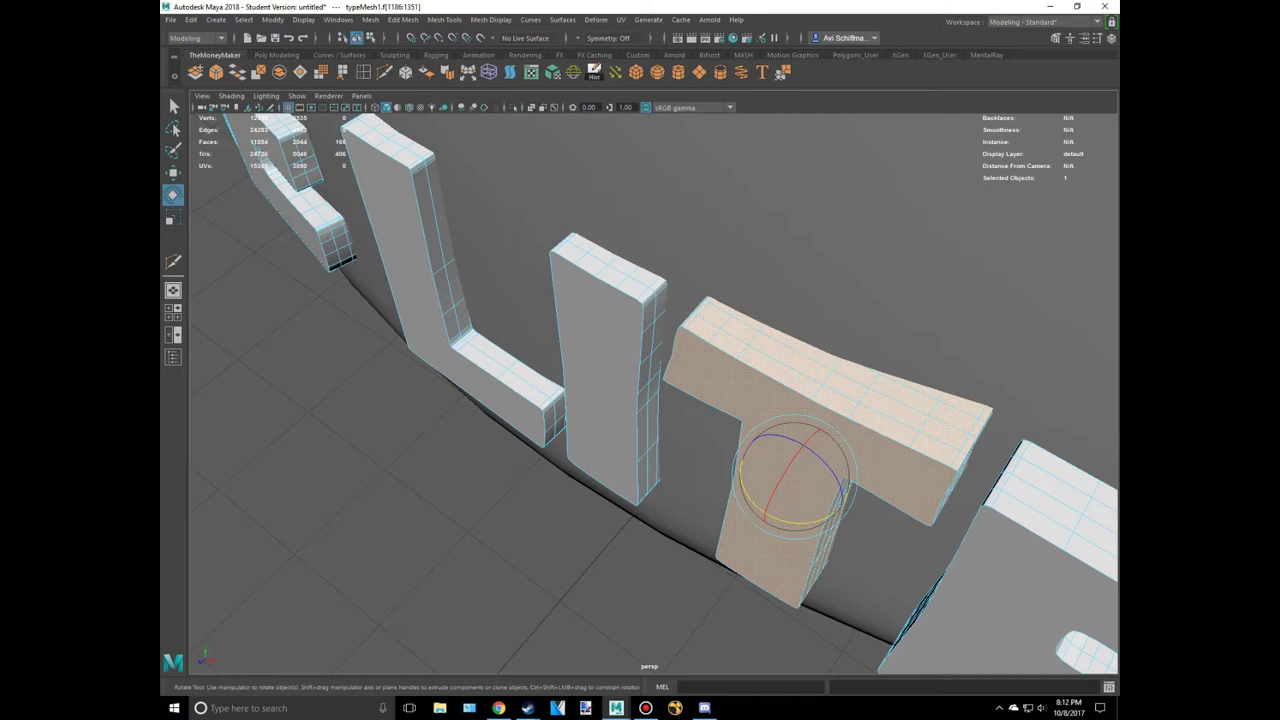
key("e")
mouse_move(795, 477)
left_mouse_down("alt")
mouse_move(760, 420)
mouse_move(880, 340)
left_mouse_up("alt")
right_click(897, 332)
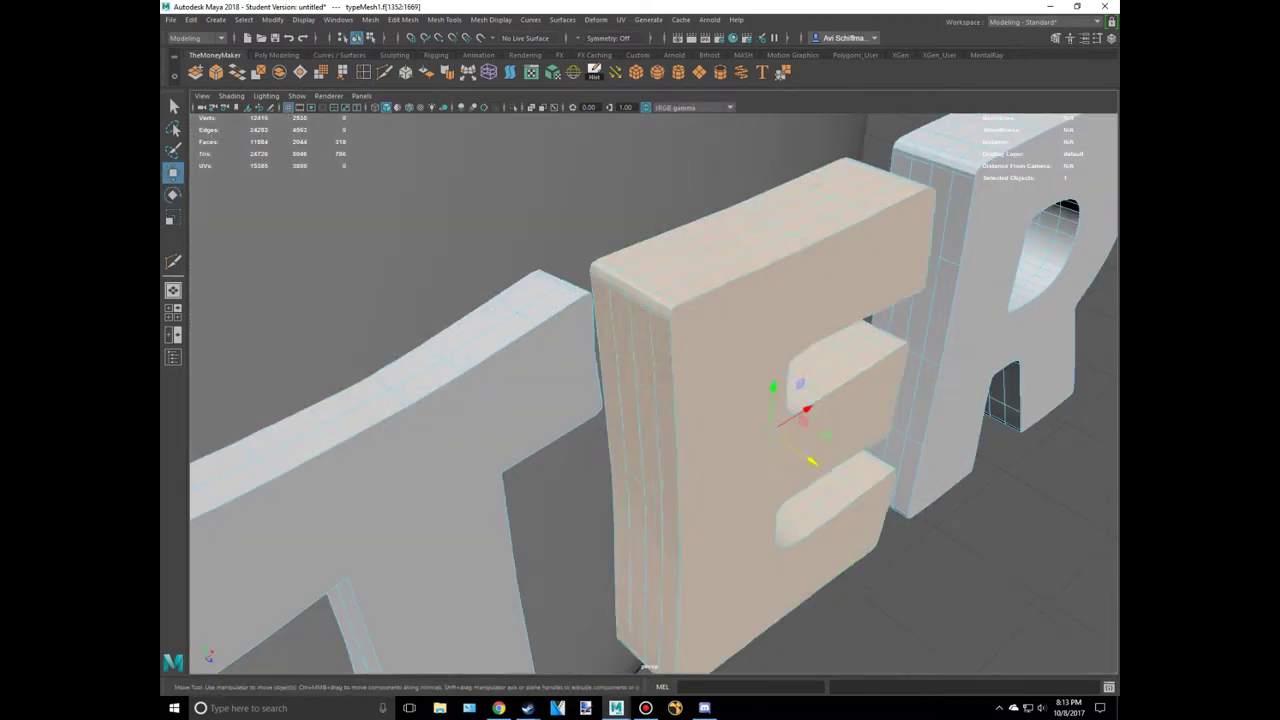
Check the E from above, then select the R's faces to align it with the curve
mouse_move(814, 357)
left_mouse_down("alt")
mouse_move(700, 420)
mouse_move(680, 380)
left_mouse_up("alt")
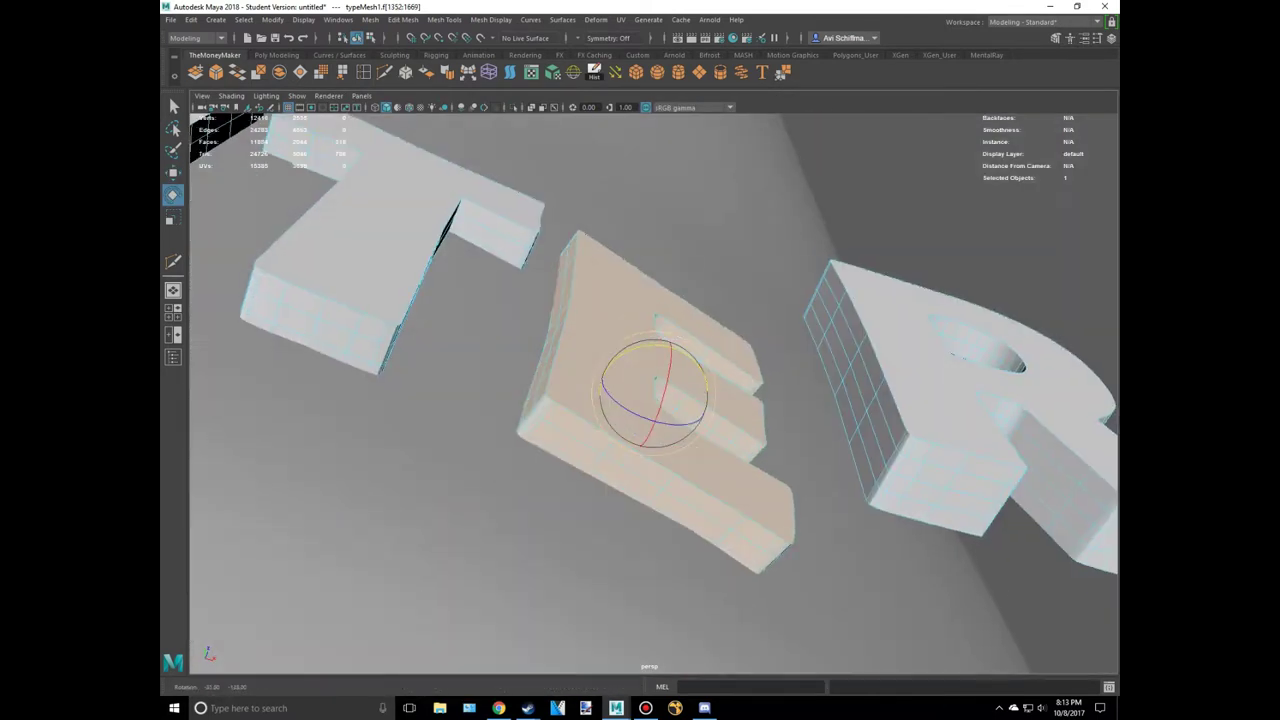
left_click_drag(743, 290, 992, 587)
key("f")
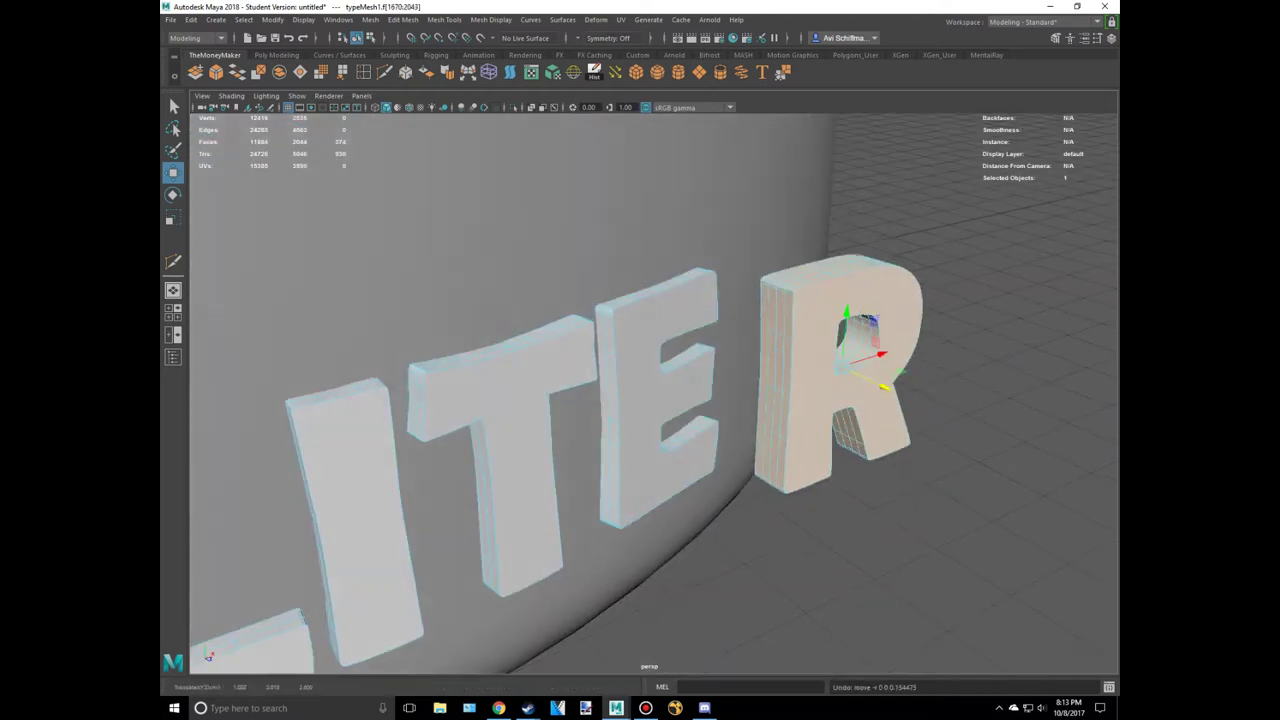
left_click(173, 195)
left_click_drag(640, 400, 570, 360, "alt")
Finish placing the R, then select the bottle's label-band faces and assign a new Lambert material
key("w")
scroll(640, 390, "down", 5)
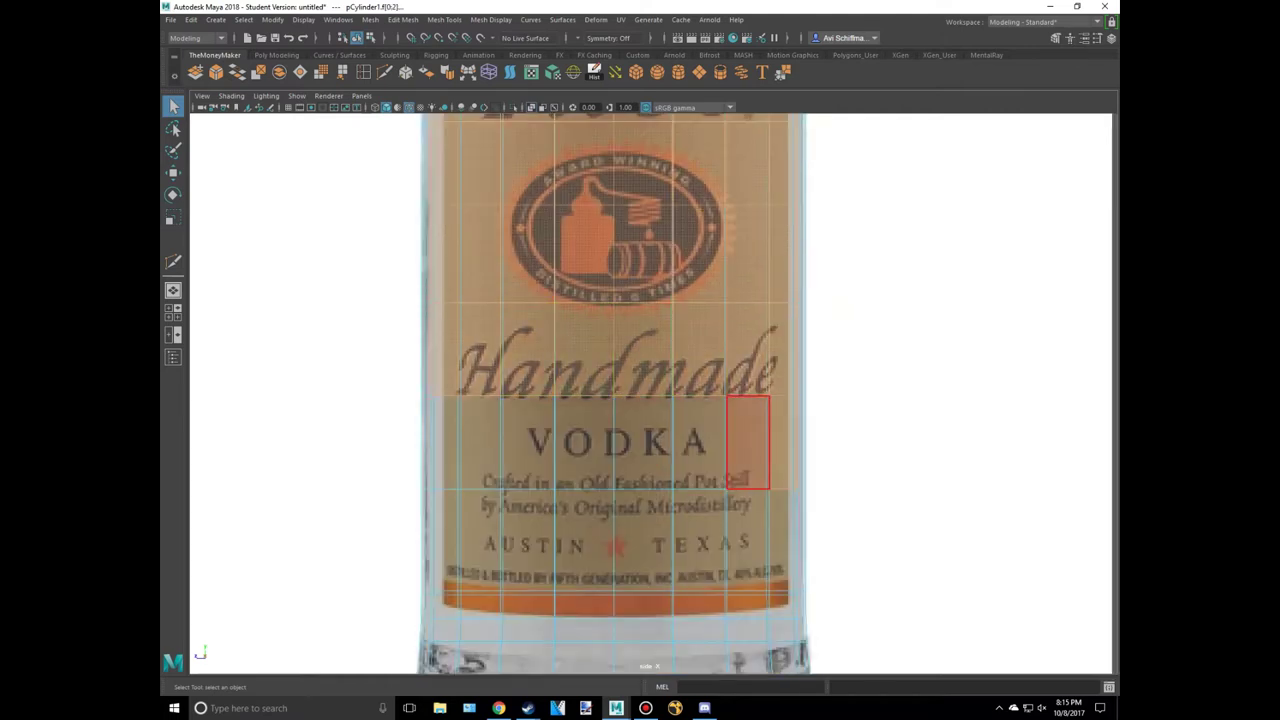
scroll(719, 530, "up", 3)
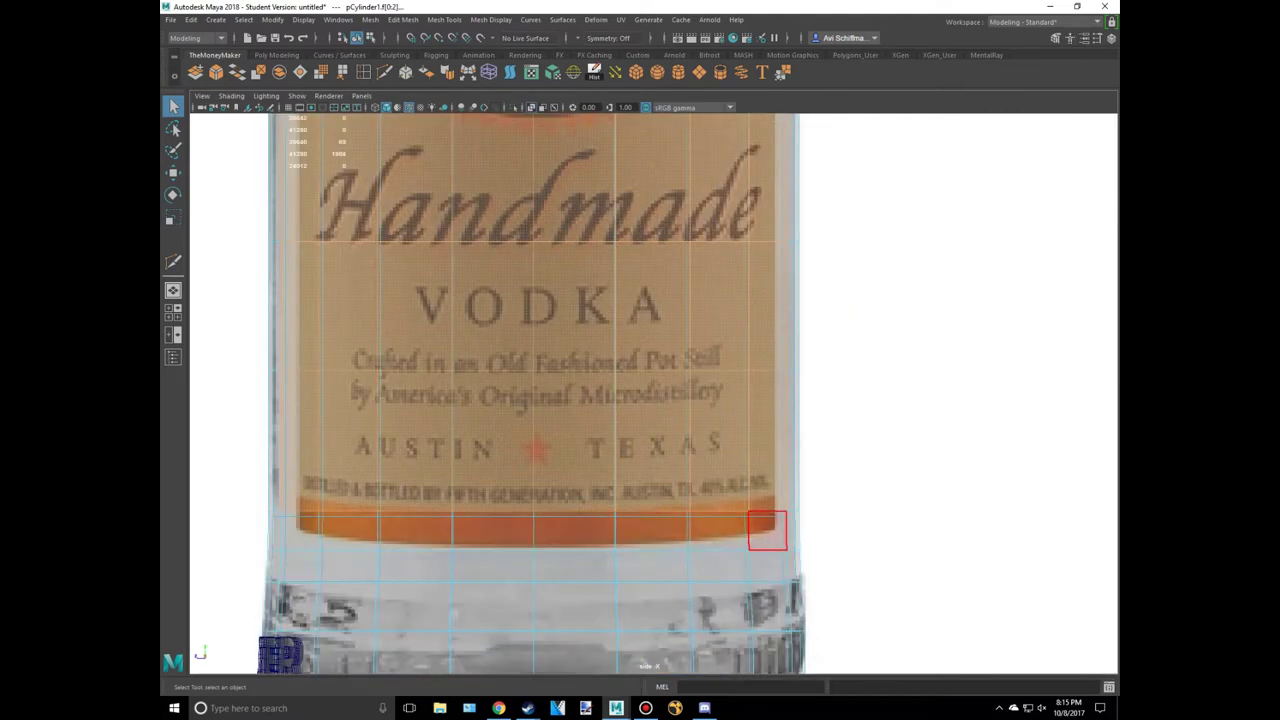
key("space")
key("space")
key("4")
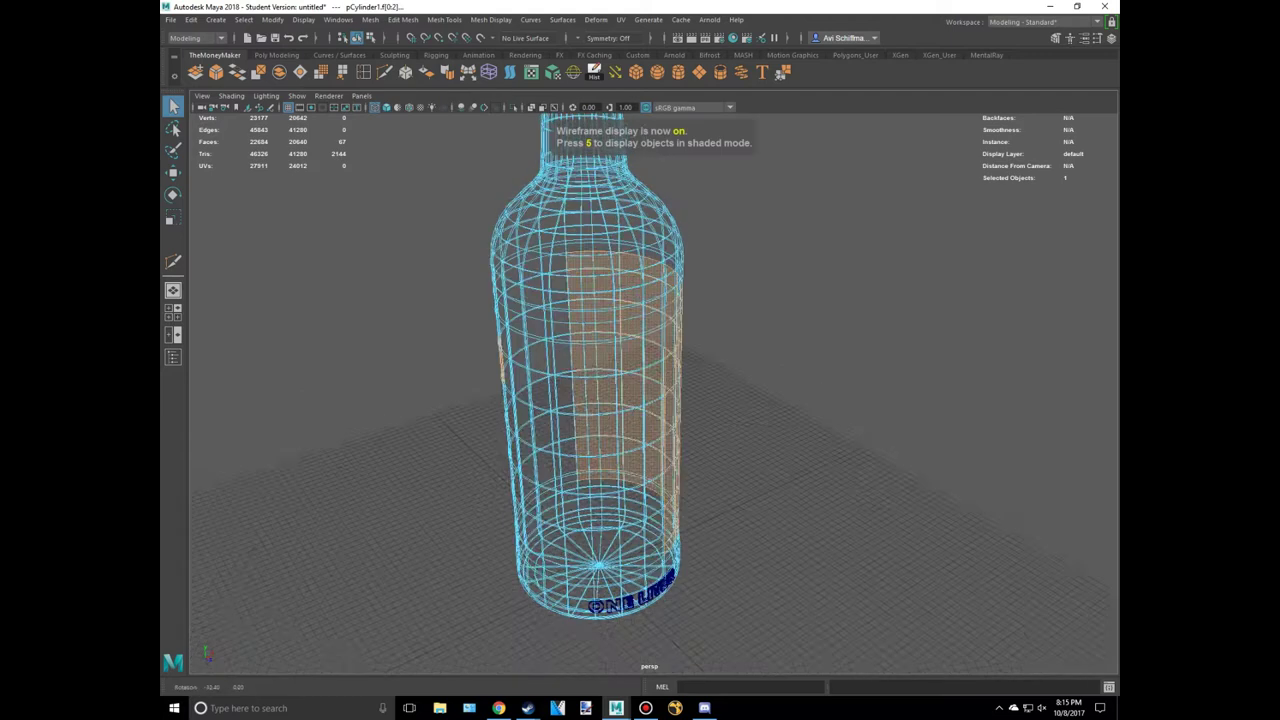
key("w")
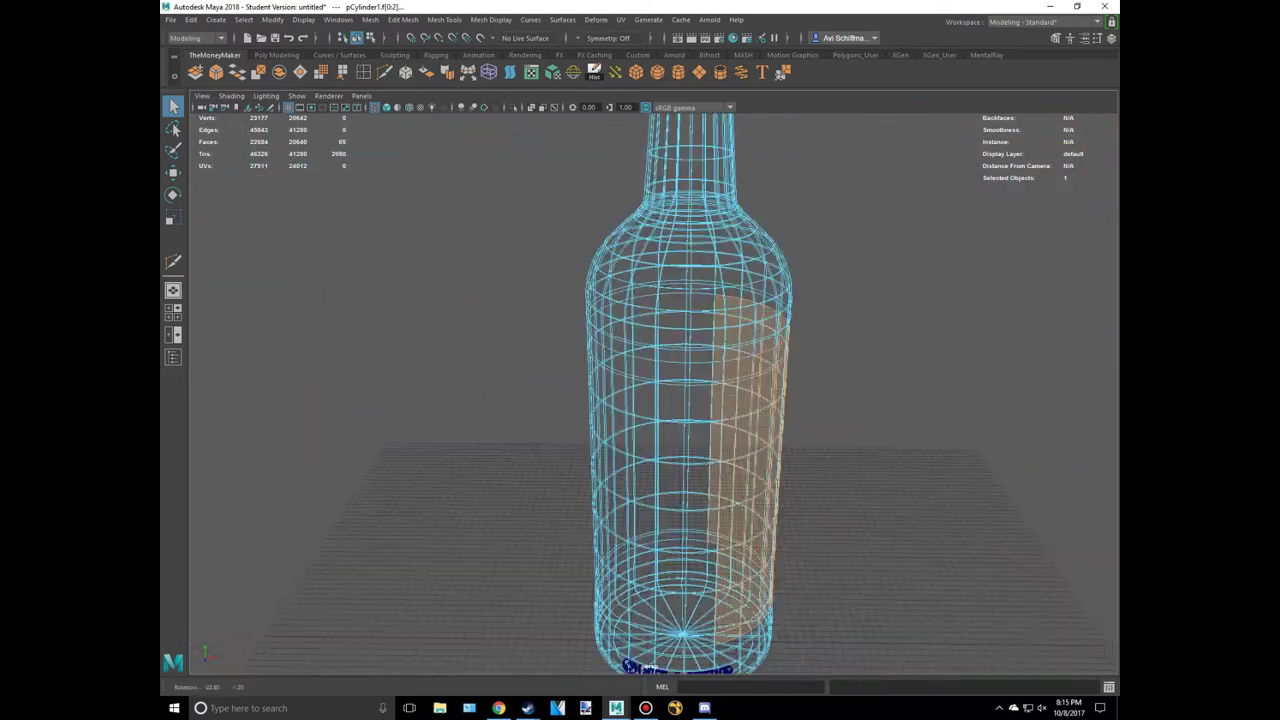
key("5")
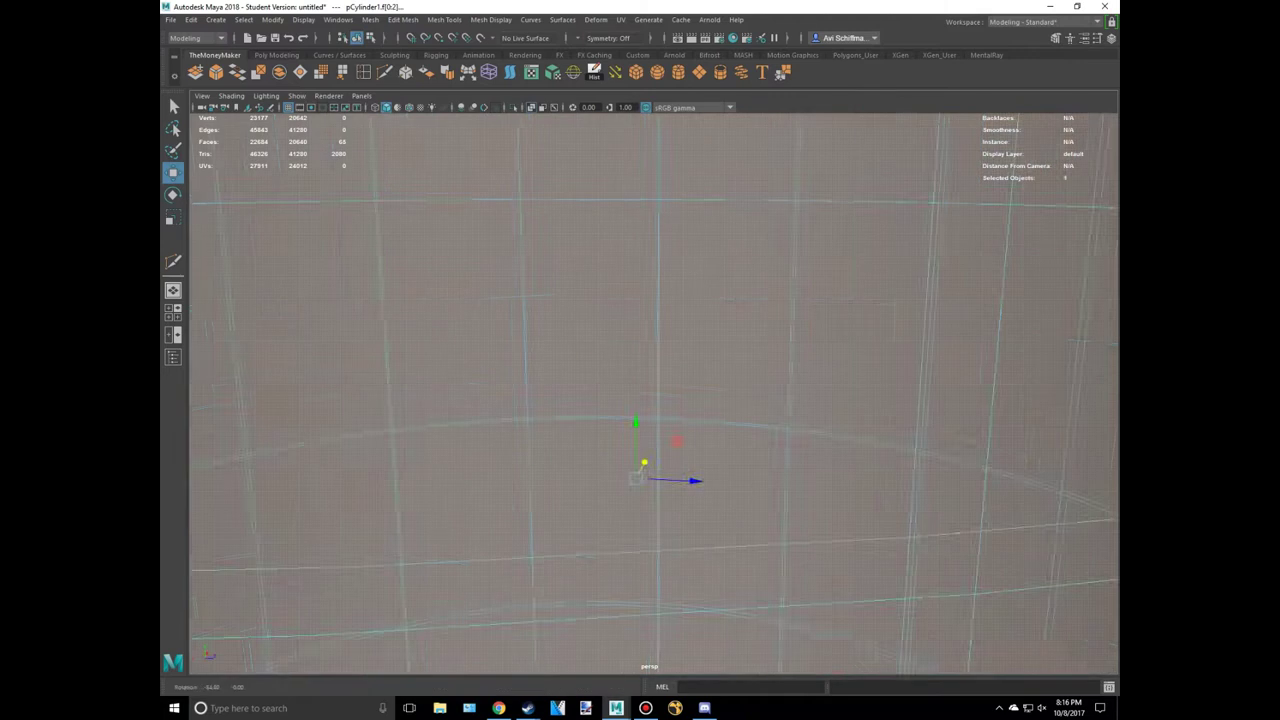
right_click_drag(700, 400, 600, 380, "alt")
left_click_drag(700, 400, 760, 330, "alt")
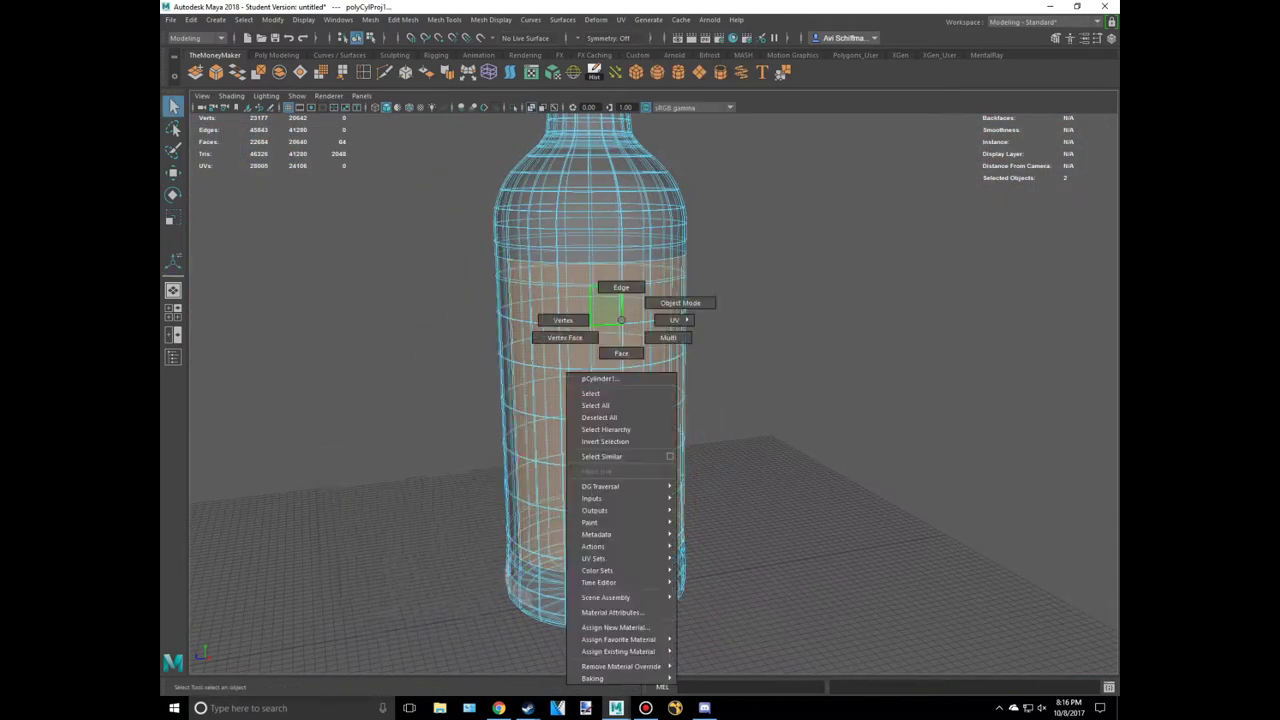
left_click(421, 365)
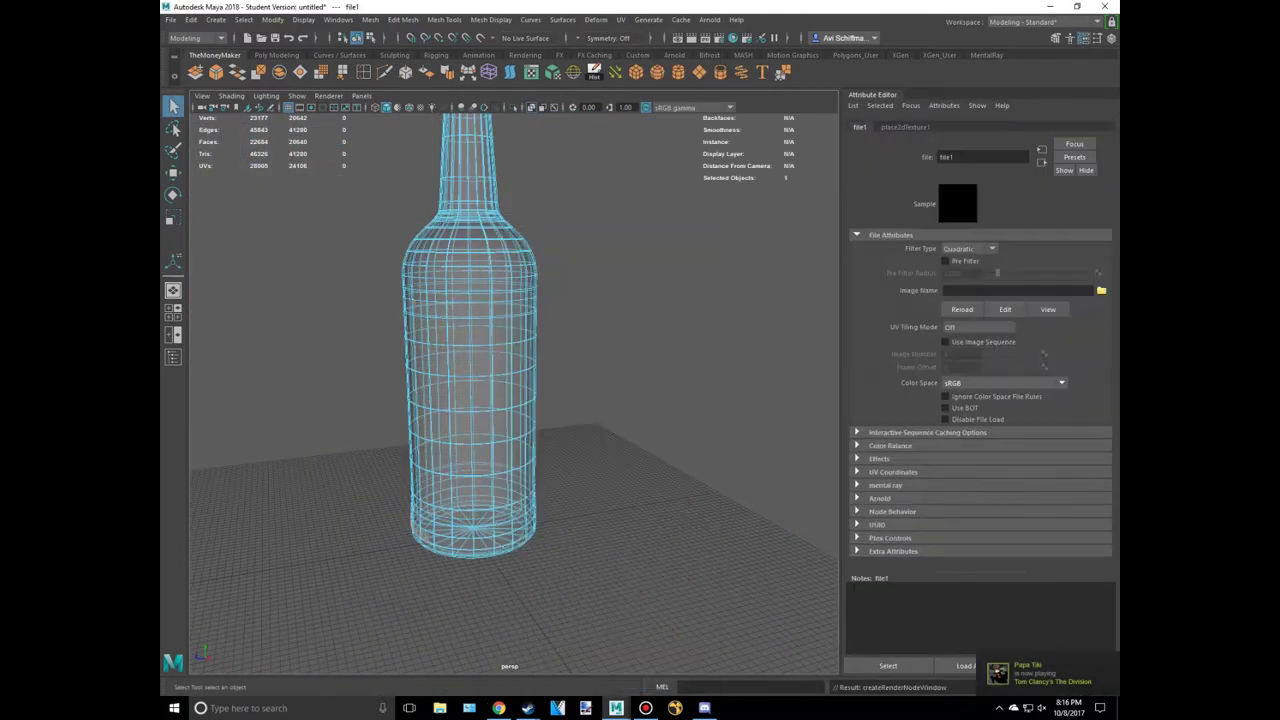
Load the Tito's label jpg into the material's Color file node and scale the label UVs to fit
left_click(1101, 290)
left_click(414, 316)
left_click(428, 335)
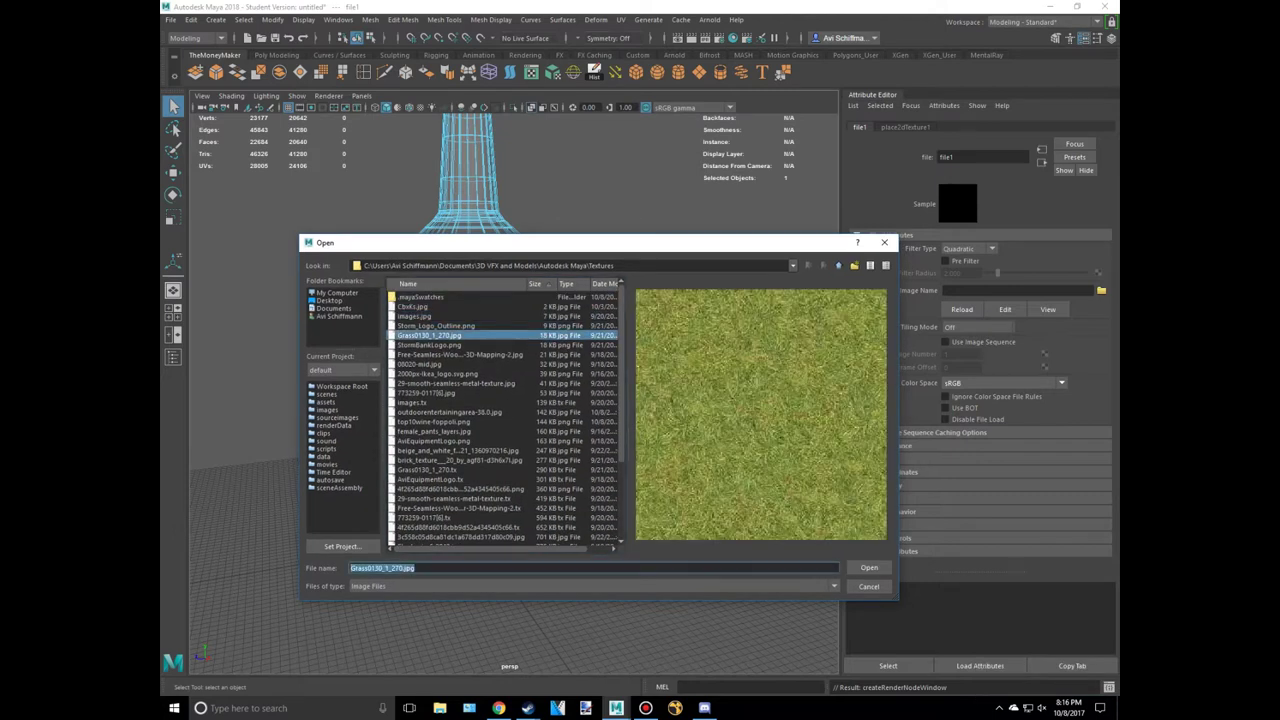
left_click(420, 354)
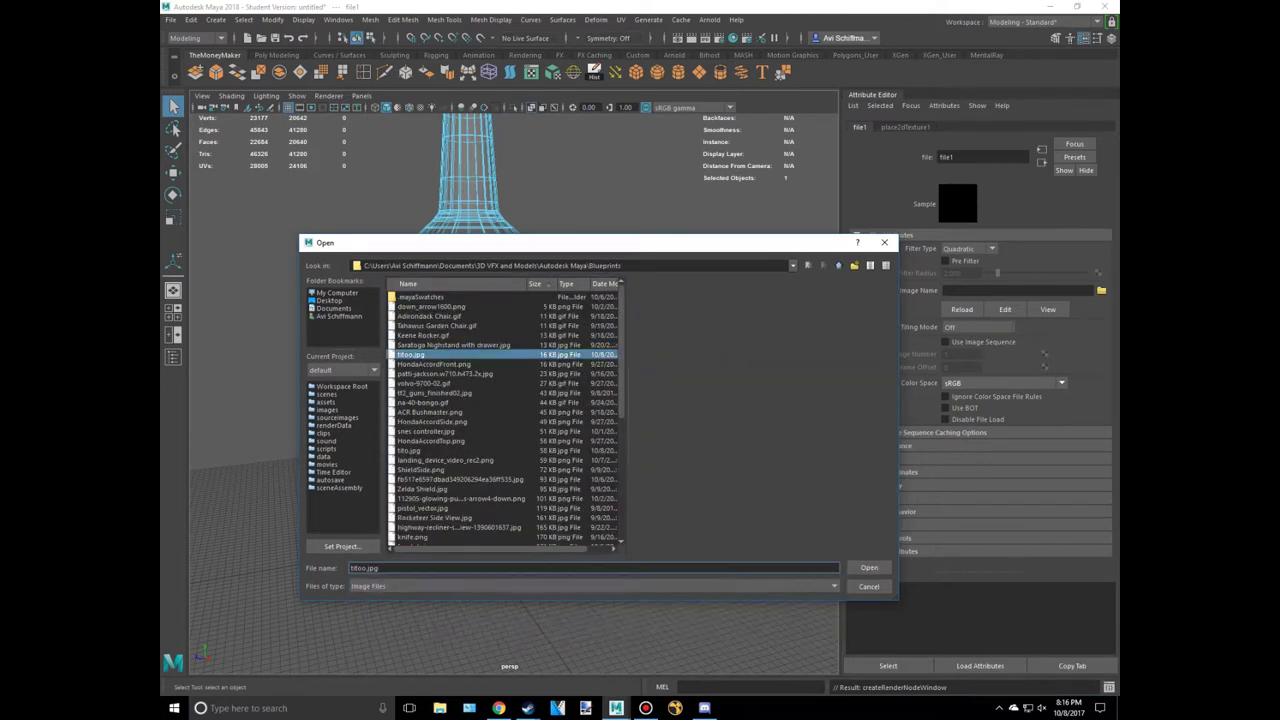
left_click(868, 567)
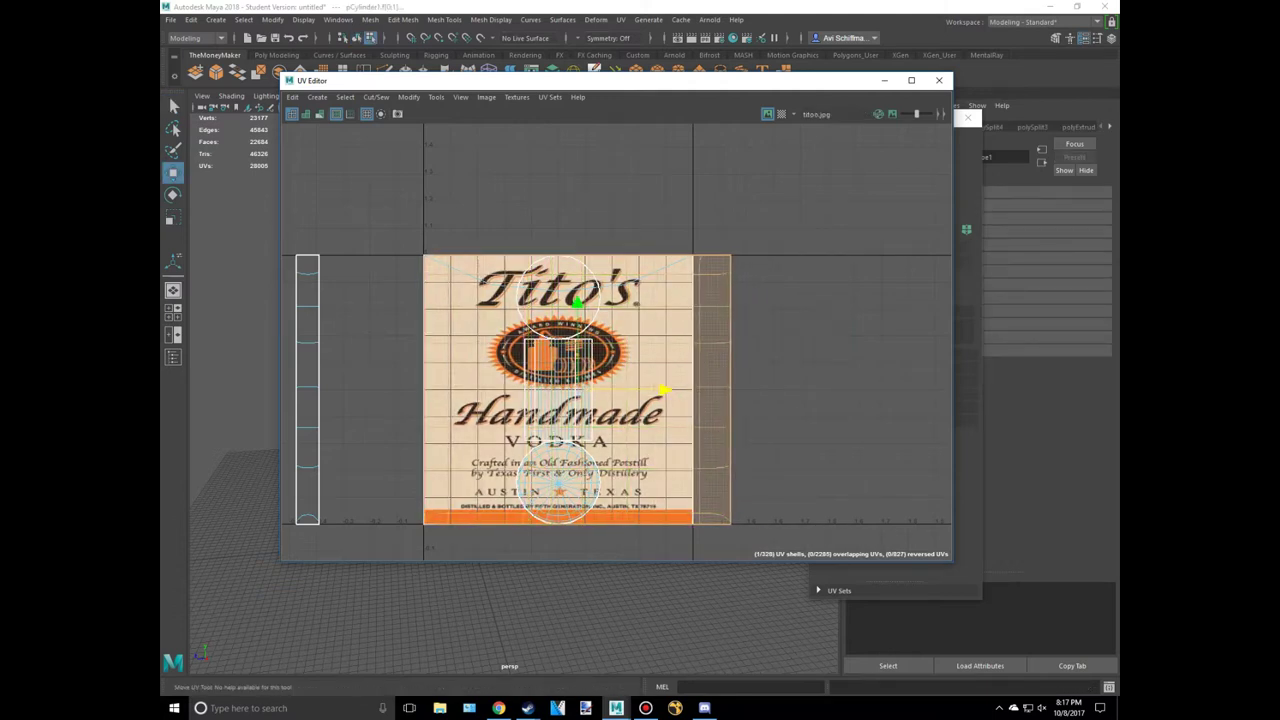
scroll(667, 390, "up", 2)
key("r")
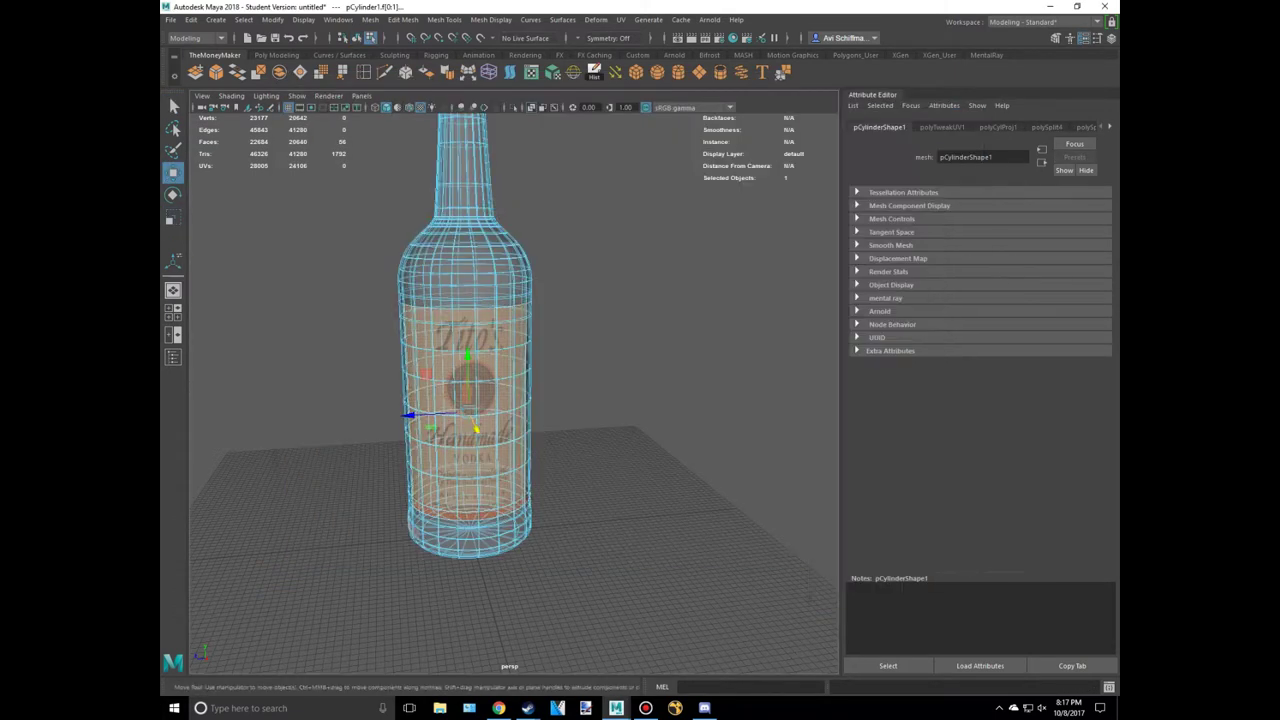
left_click(531, 107)
key("ctrl+a")
Assign the default lambert1 material to the leftover vertical strip of faces and inspect the label
left_click_drag(600, 400, 560, 420, "alt")
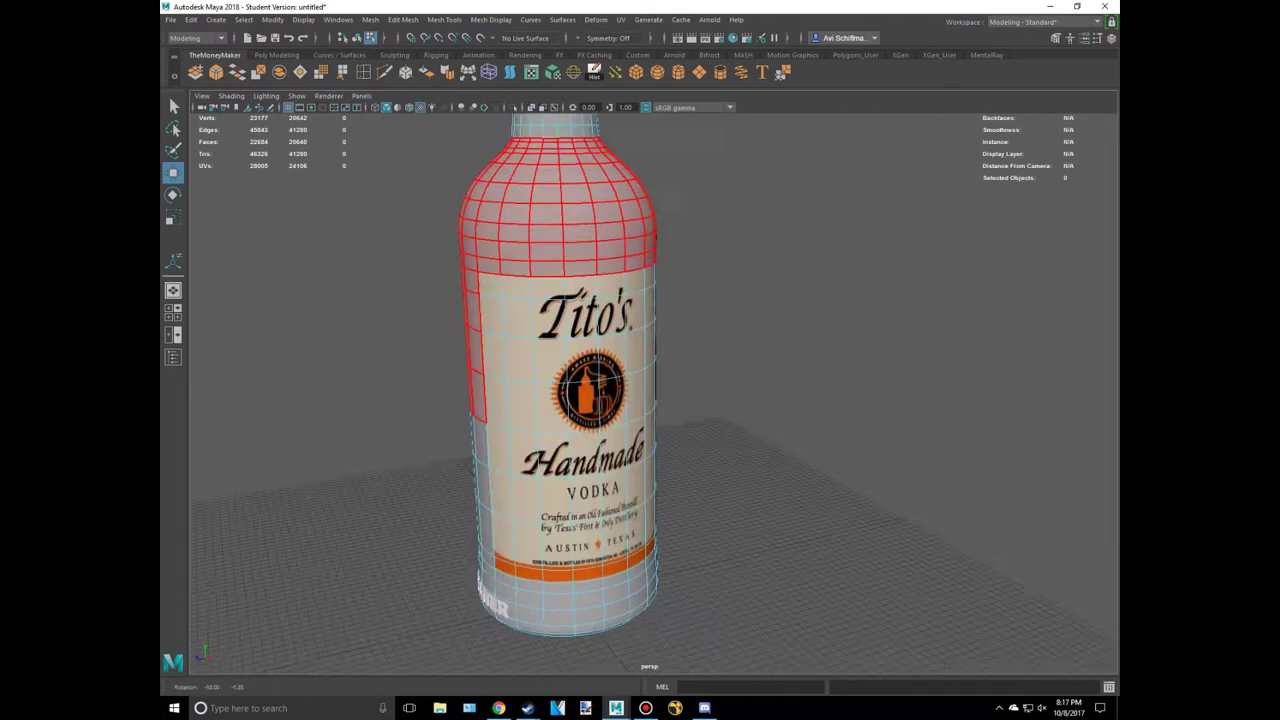
left_click_drag(510, 598, 585, 355, "alt")
right_click(585, 355)
left_click(701, 681)
left_click_drag(640, 400, 560, 400, "alt")
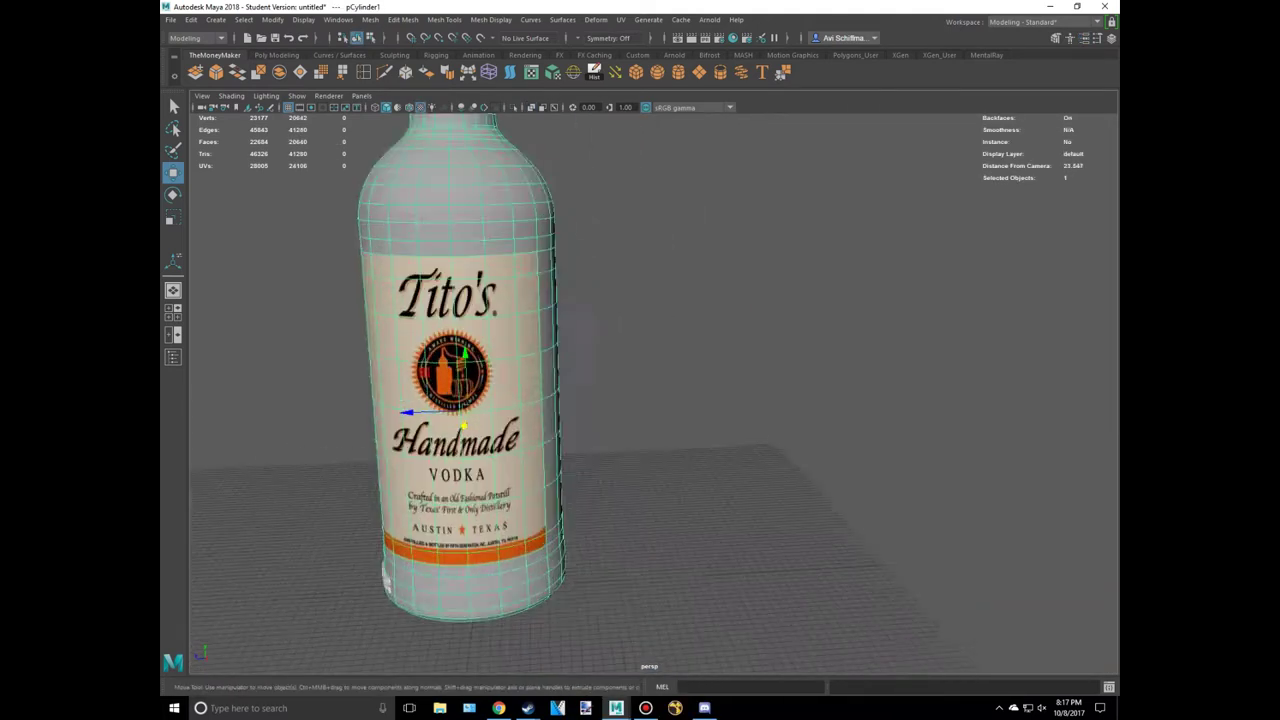
left_click(800, 400)
mouse_move(640, 400)
left_mouse_down("alt")
mouse_move(600, 400)
mouse_move(640, 380)
left_mouse_up("alt")
scroll(620, 360, "up", 5)
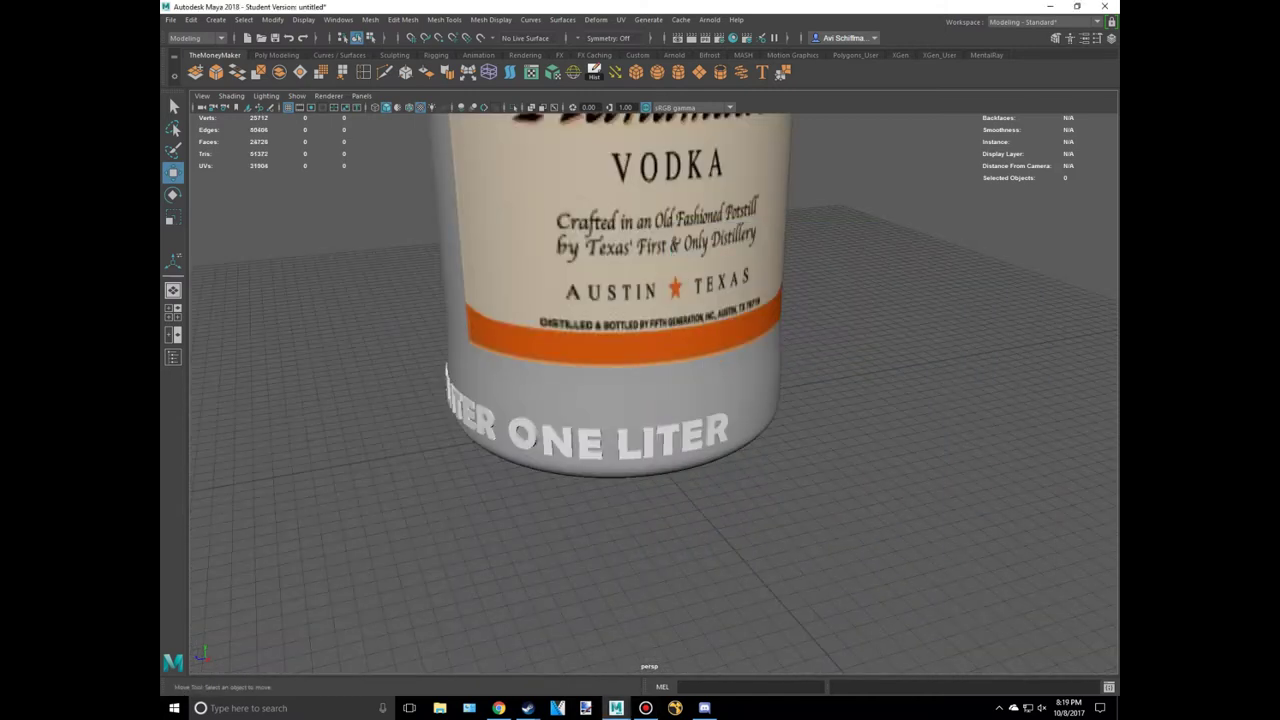
Move and rotate the ONE LITER text copy into place around the bottle base
scroll(620, 360, "up", 2)
left_click(571, 429)
key("e")
mouse_move(640, 400)
left_mouse_down("alt")
mouse_move(600, 400)
mouse_move(620, 390)
mouse_move(540, 370)
mouse_move(540, 330)
left_mouse_up("alt")
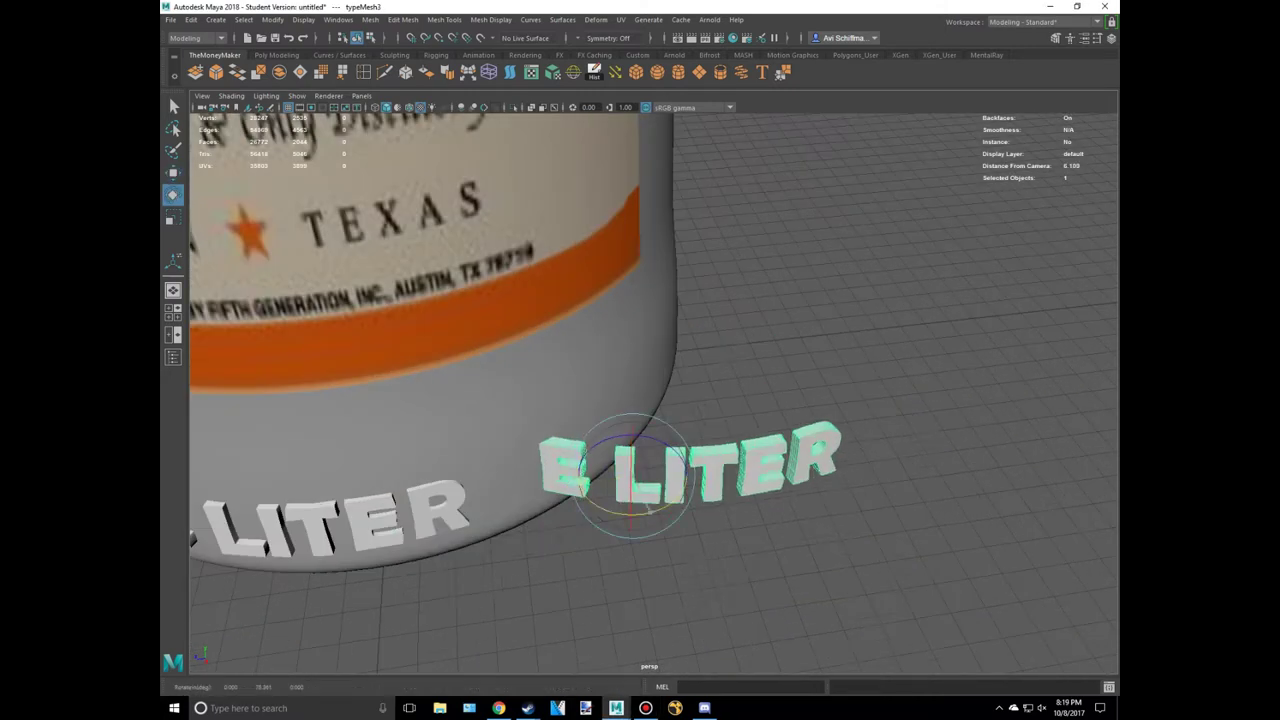
key("e")
scroll(640, 400, "up", 2)
key("w")
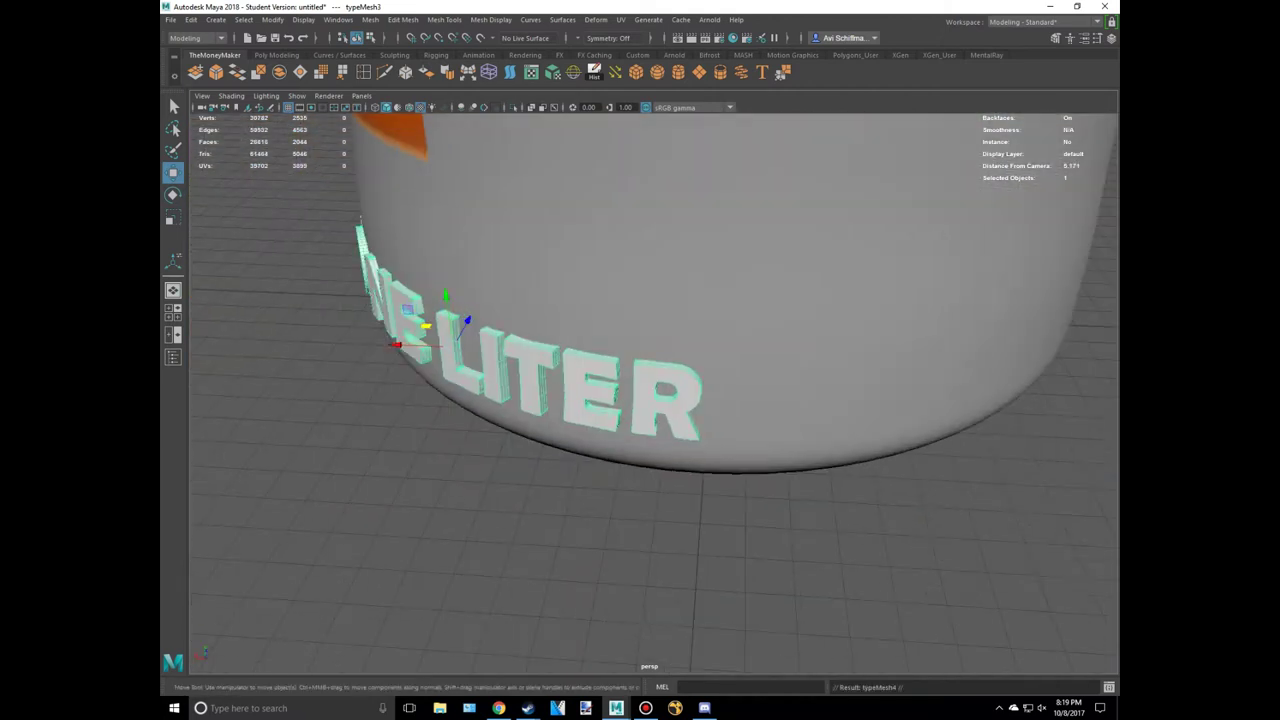
left_click_drag(640, 400, 600, 440, "alt")
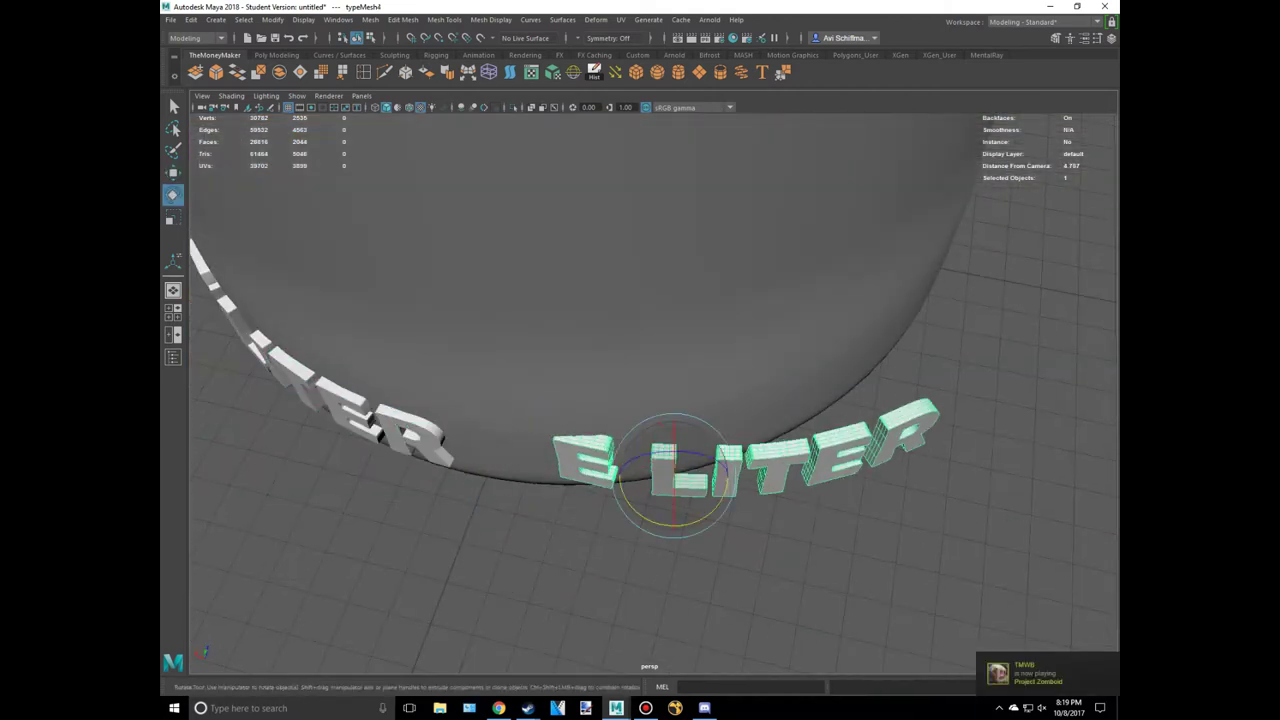
key("e")
key("w")
key("w")
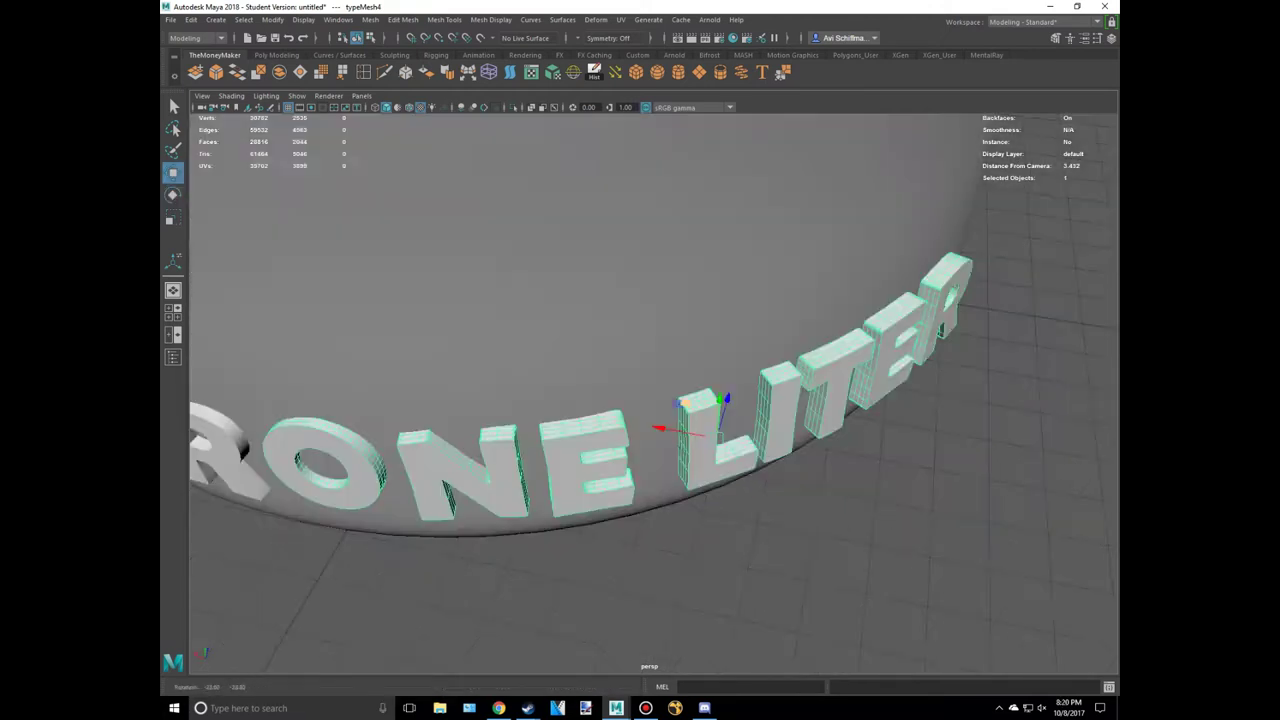
key("e")
key("w")
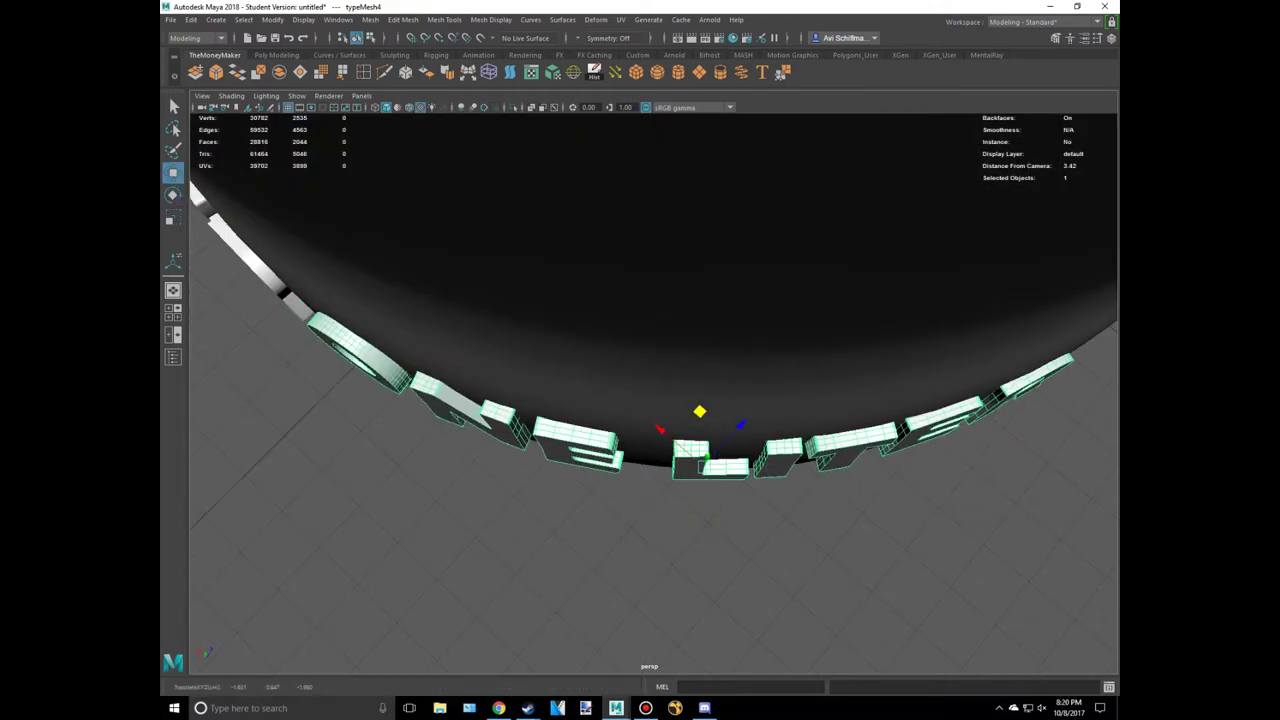
mouse_move(600, 400)
left_mouse_down("alt")
mouse_move(700, 380)
mouse_move(600, 400)
left_mouse_up("alt")
key("w")
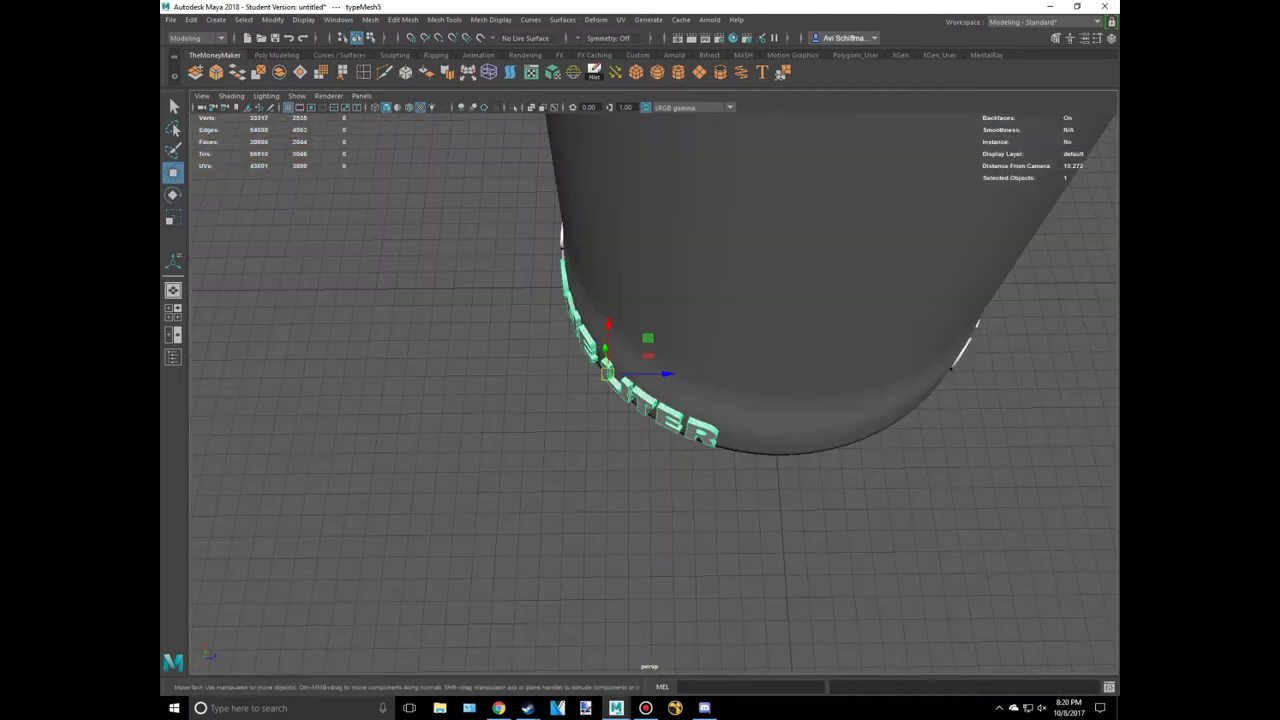
left_click_drag(640, 400, 580, 400, "alt")
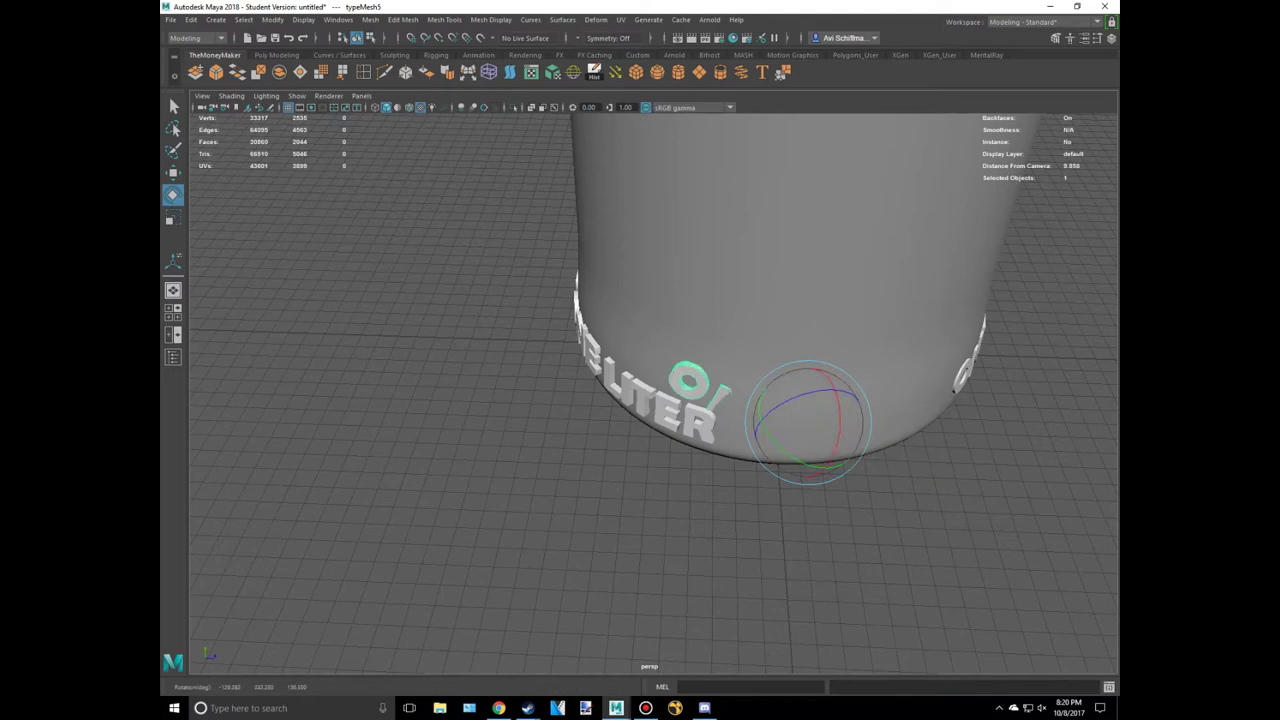
left_click_drag(464, 432, 620, 390, "alt")
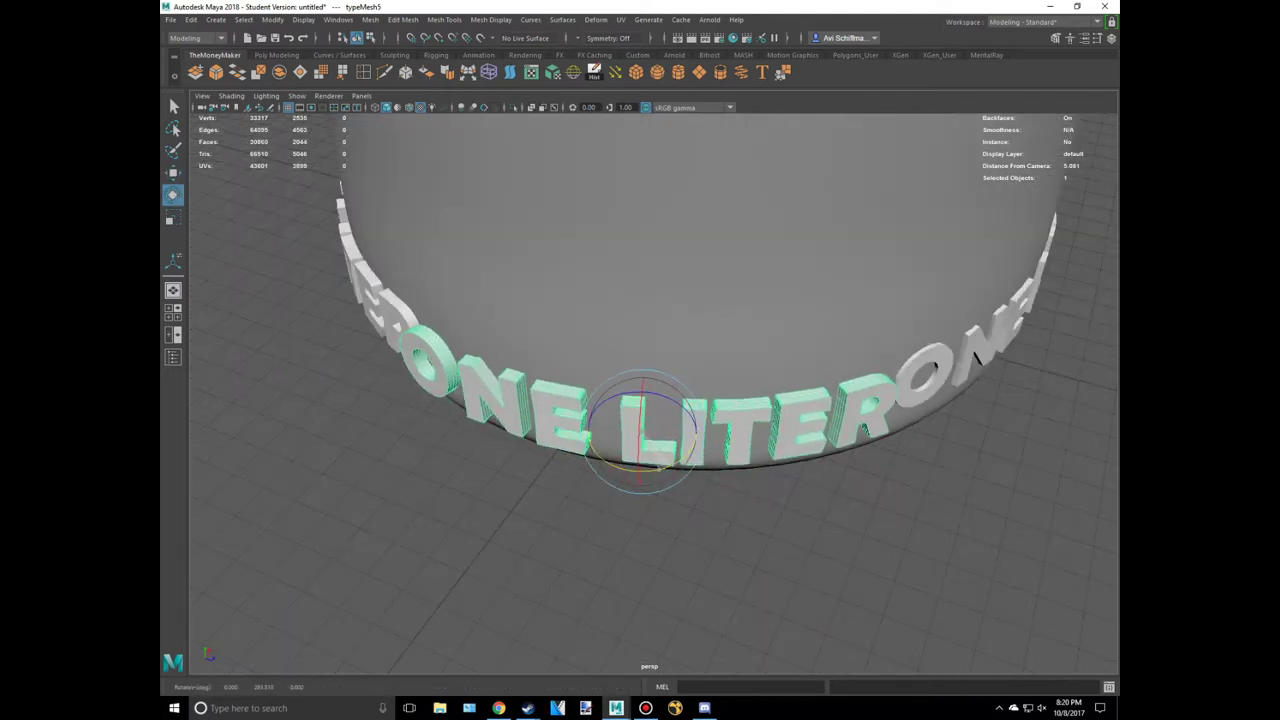
Scale and turn the ONE LITER letters so they follow the bottle's curve
key("r")
left_click_drag(640, 400, 560, 380, "alt")
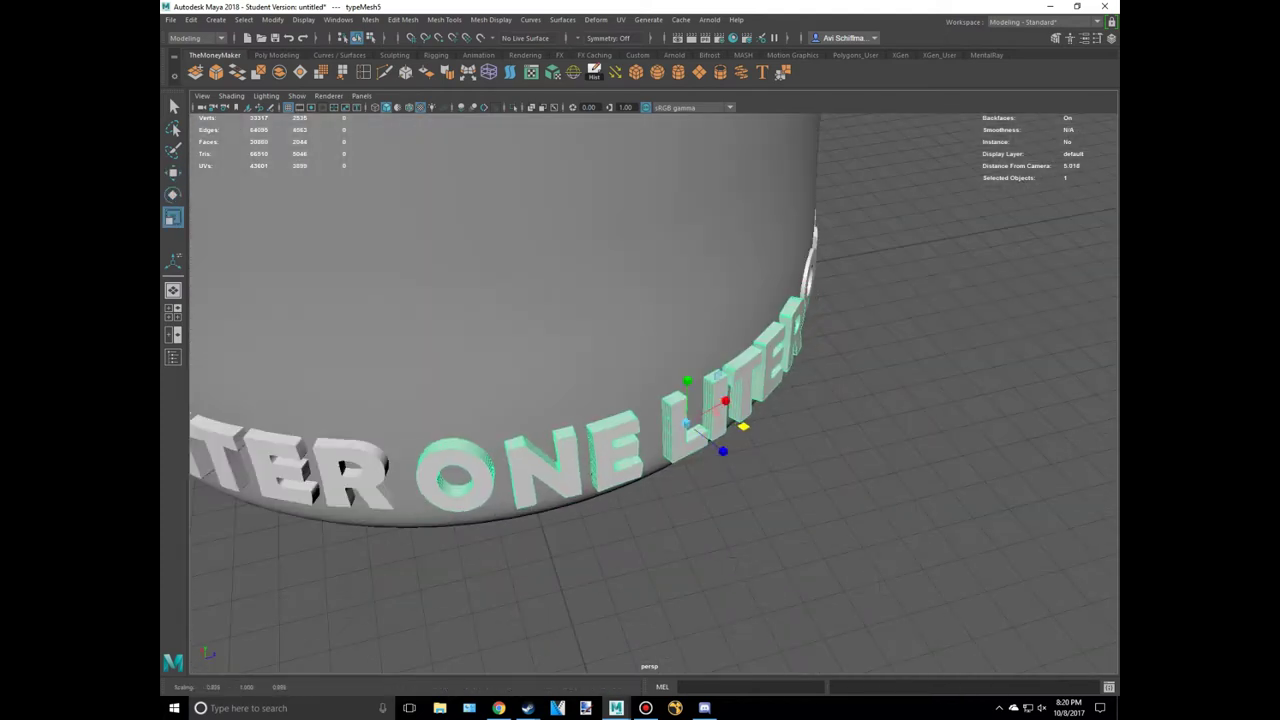
key("w")
left_click_drag(660, 378, 620, 385, "alt")
key("e")
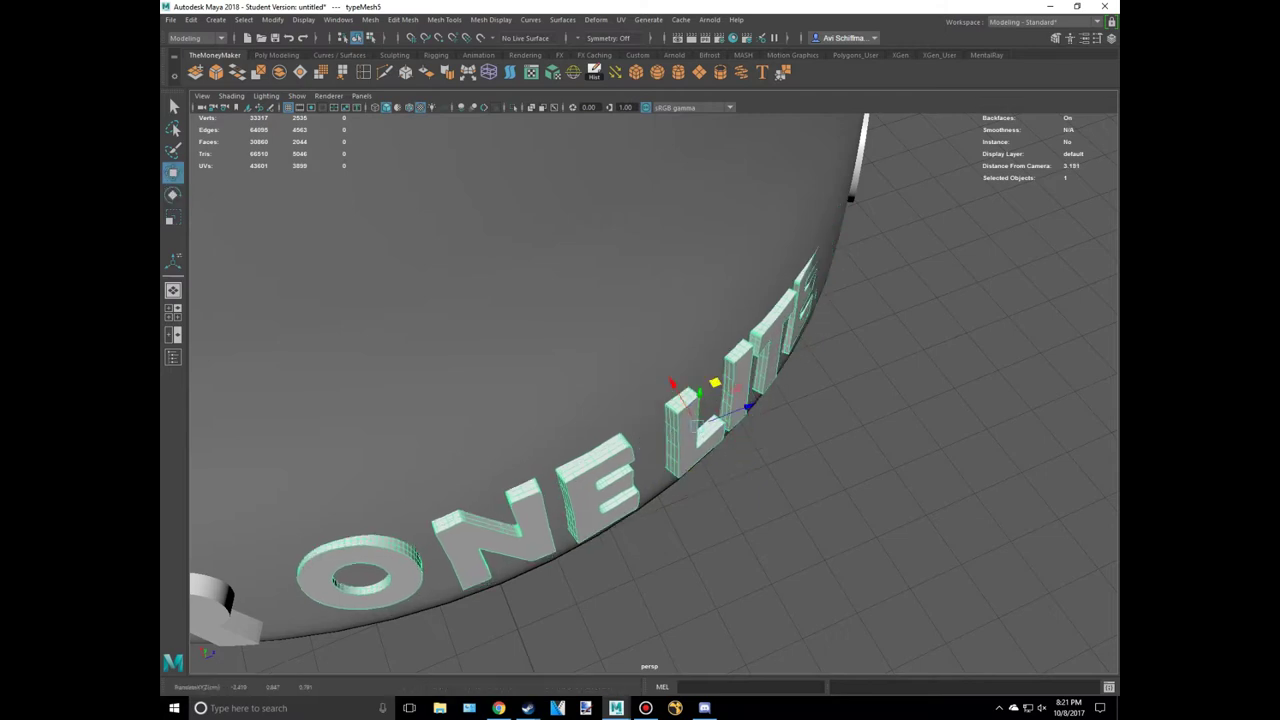
left_click_drag(640, 400, 560, 390, "alt")
key("e")
left_click_drag(640, 400, 650, 405, "alt")
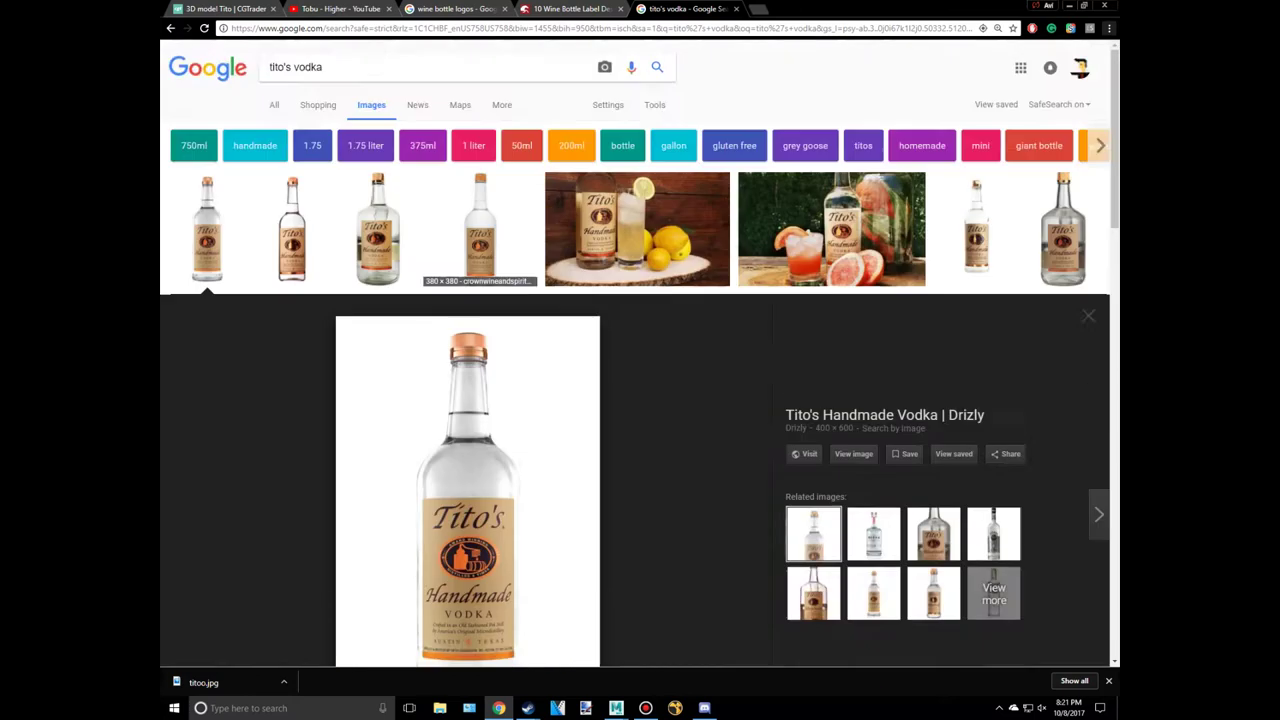
Check the lemonade bottle reference images in the browser, then return to Maya
left_click(637, 229)
left_click(873, 417)
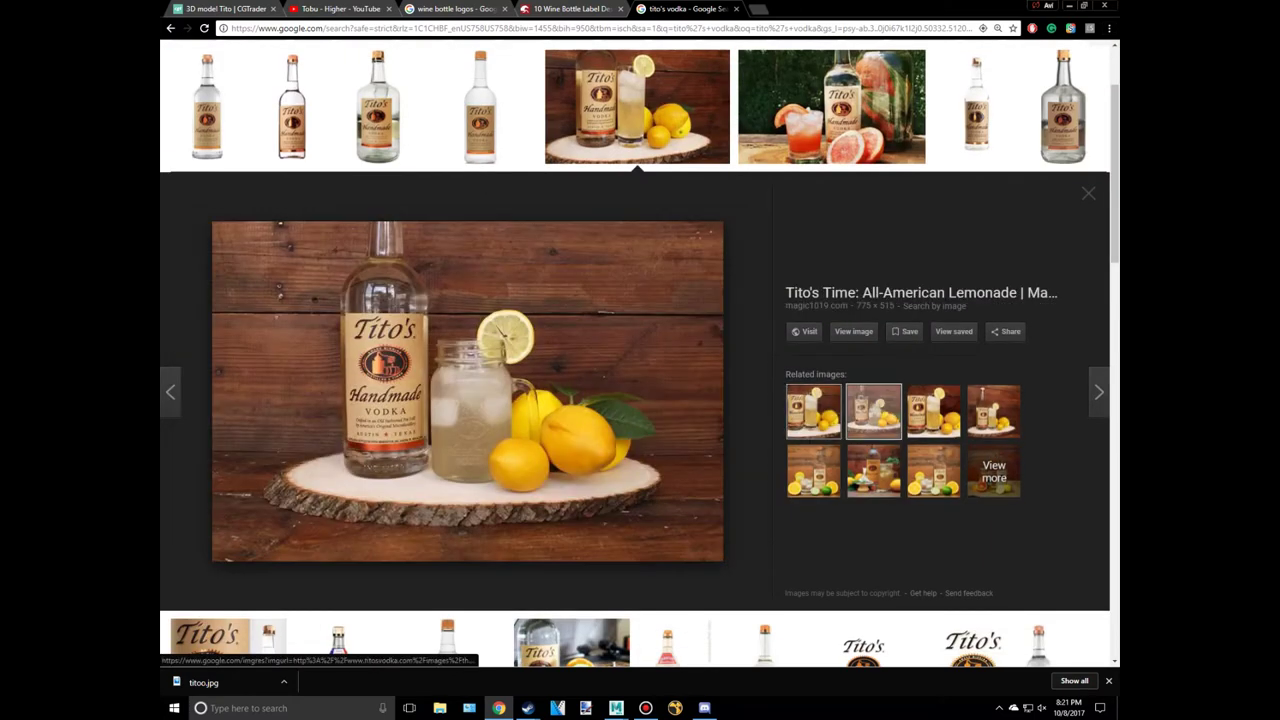
key("alt+Tab")
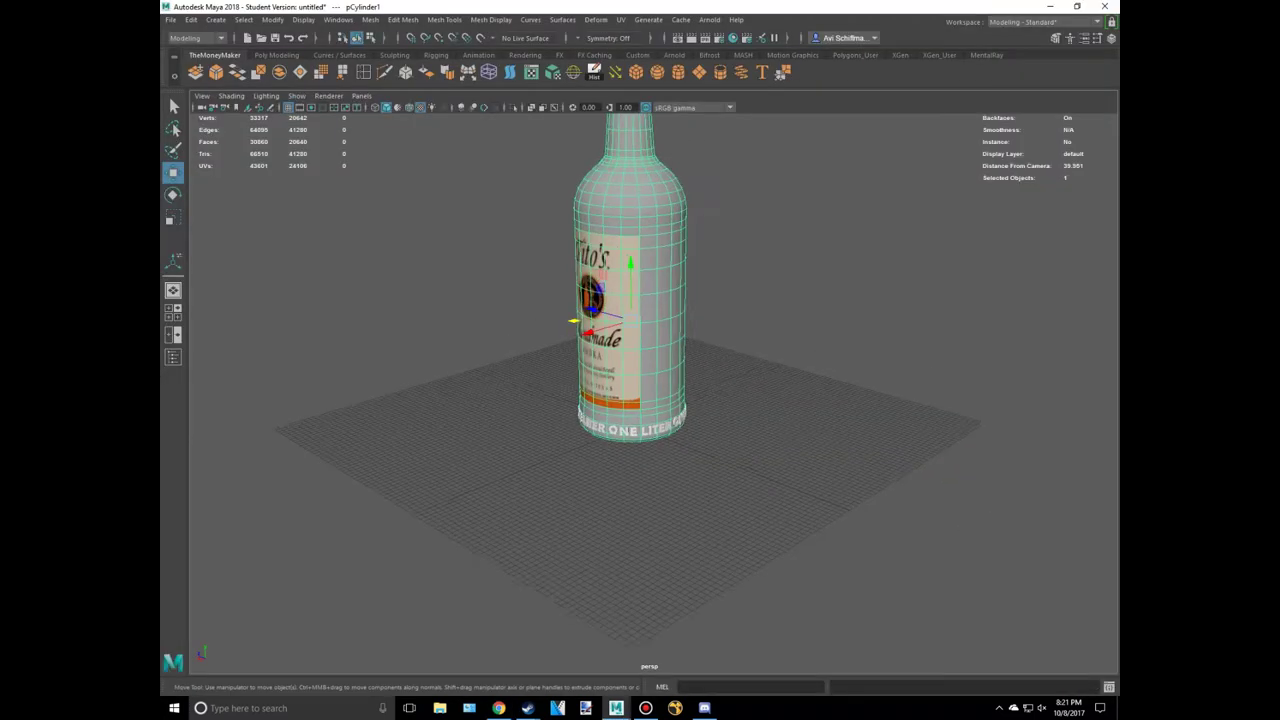
Assign a new mental ray mia_material_x with the glass preset to the bottle faces
left_click(660, 292)
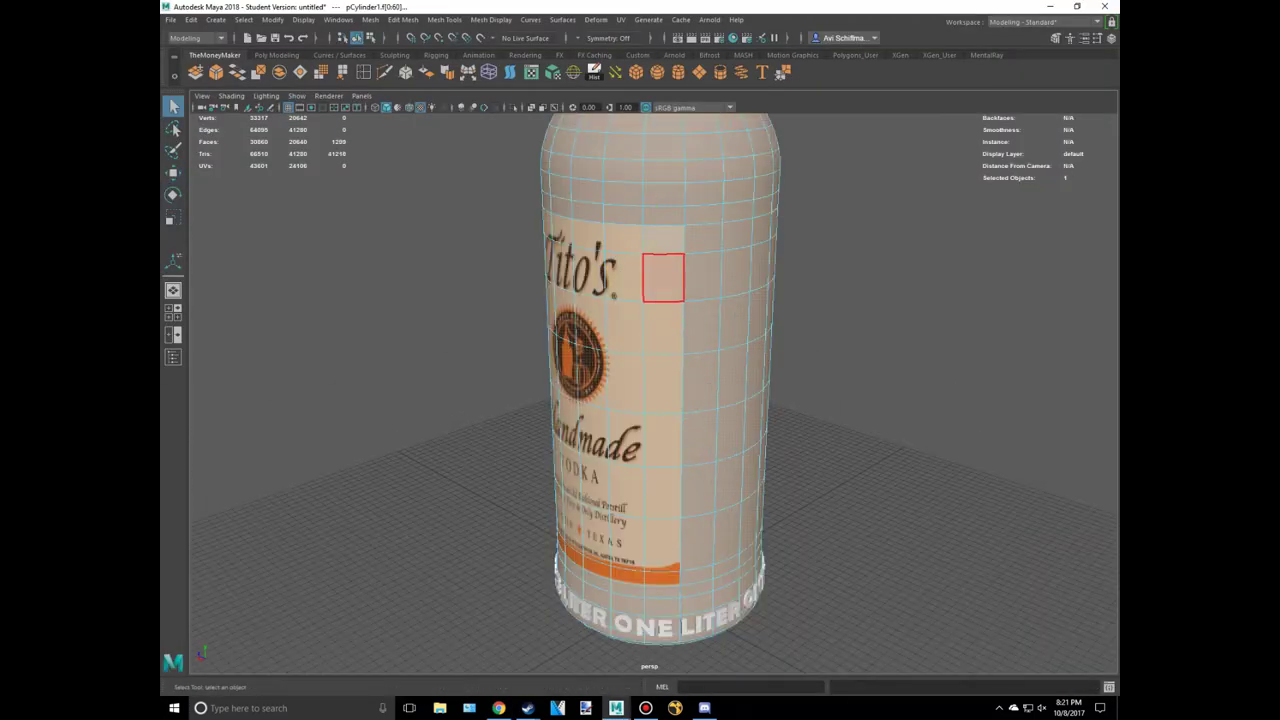
left_click_drag(593, 482, 725, 500, "alt")
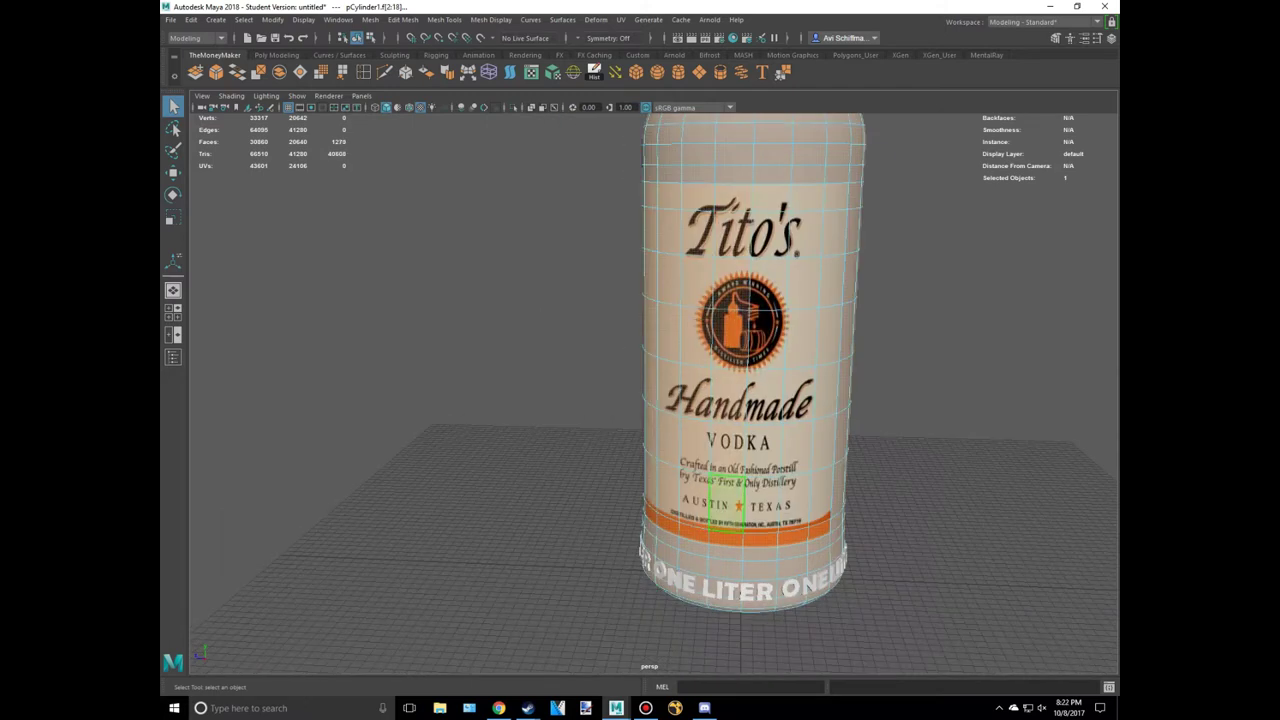
left_click_drag(600, 380, 670, 370, "alt")
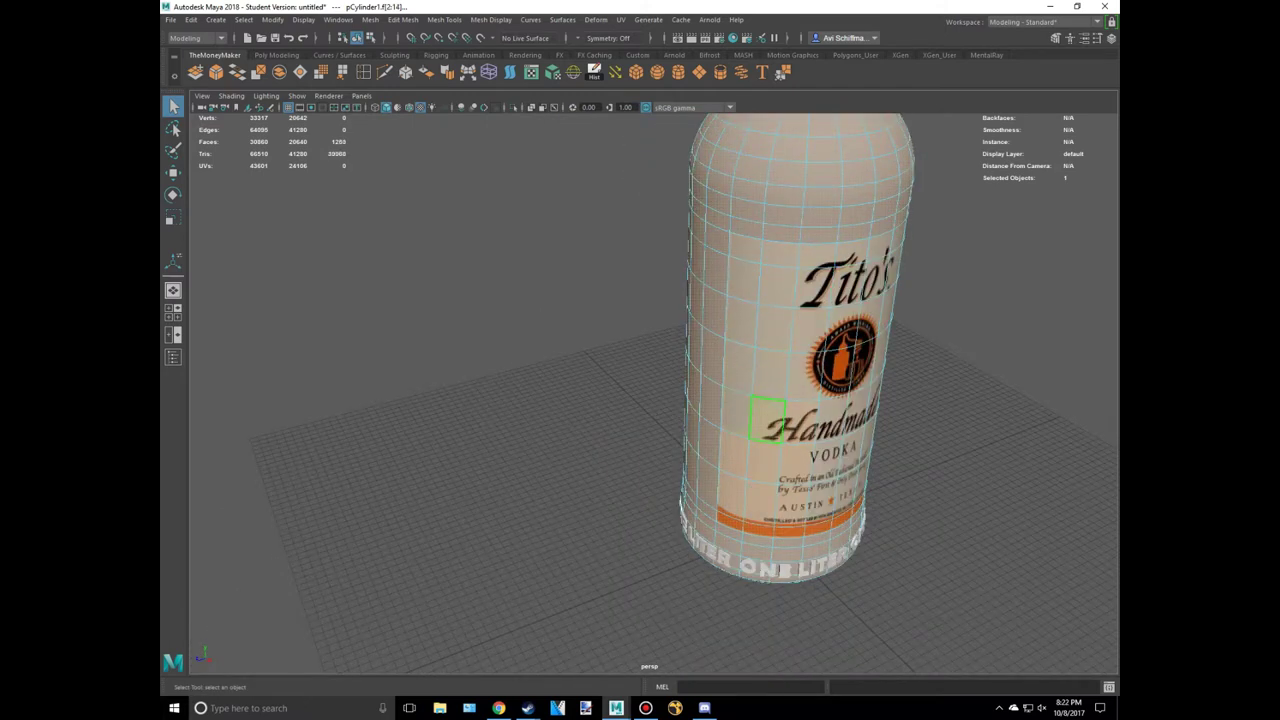
scroll(790, 350, "down", 5)
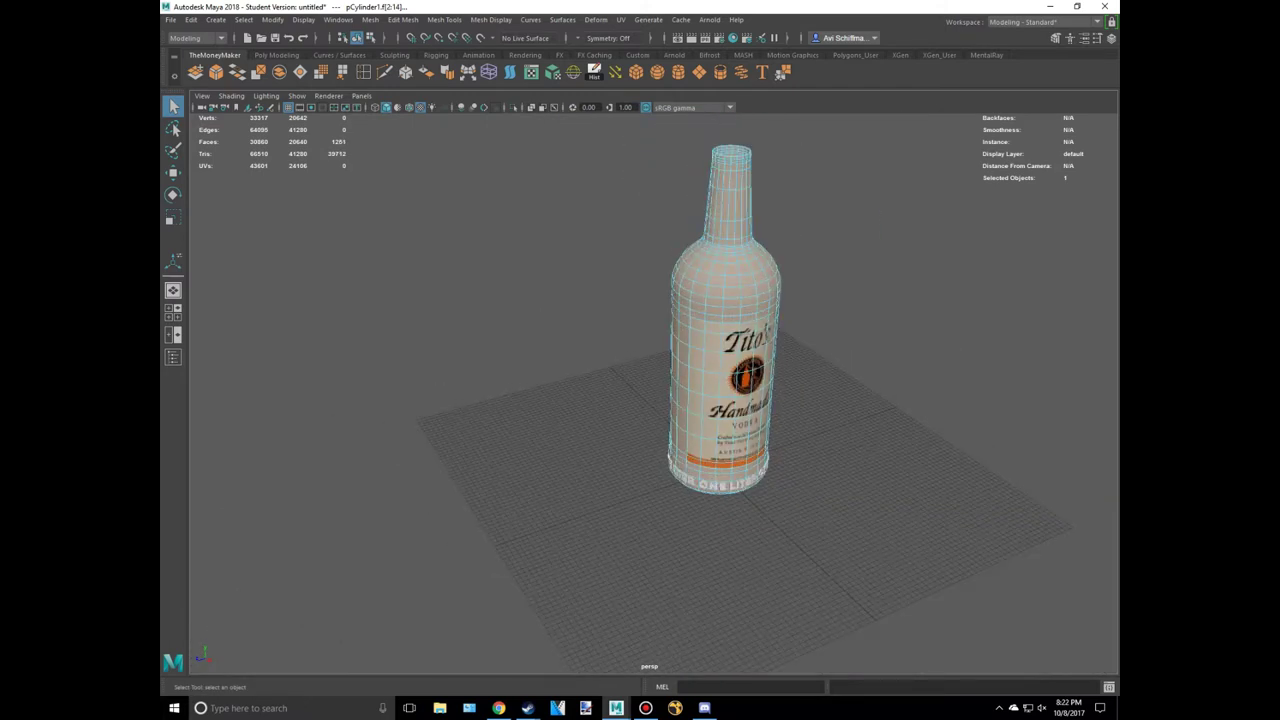
scroll(745, 455, "up", 5)
left_click_drag(745, 455, 700, 400, "alt")
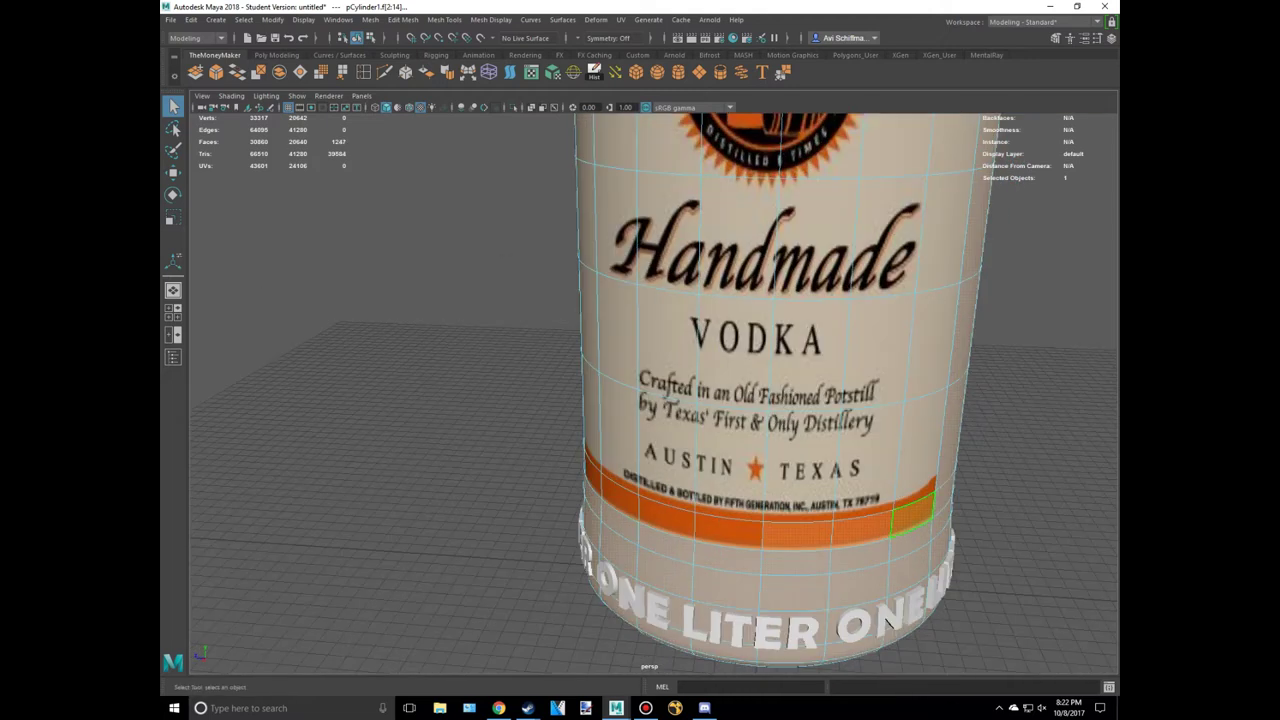
scroll(700, 350, "down", 3)
right_click_drag(684, 282, 680, 589)
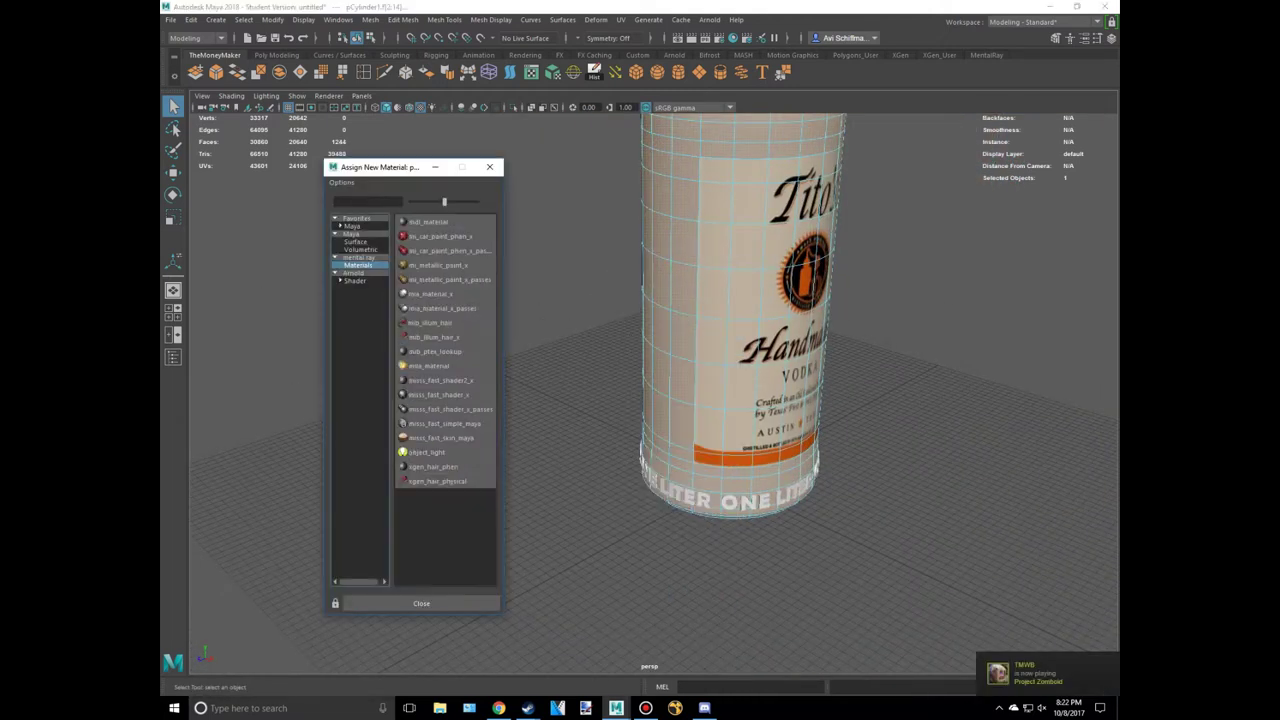
left_click(430, 420)
left_click(1073, 157)
left_click(1000, 290)
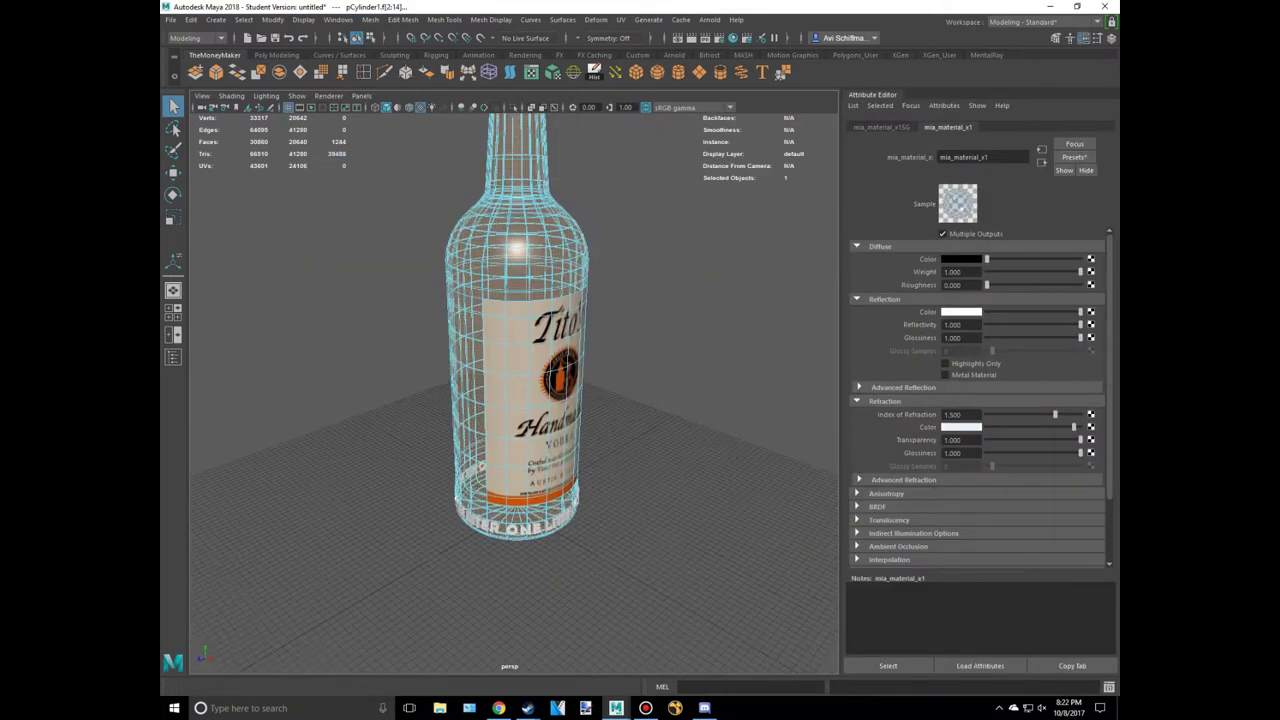
Reselect the bottle and review its glass material attributes
key("ctrl+a")
mouse_move(600, 400)
left_mouse_down("alt")
mouse_move(700, 380)
mouse_move(600, 400)
left_mouse_up("alt")
scroll(655, 400, "down", 3)
left_click(400, 250)
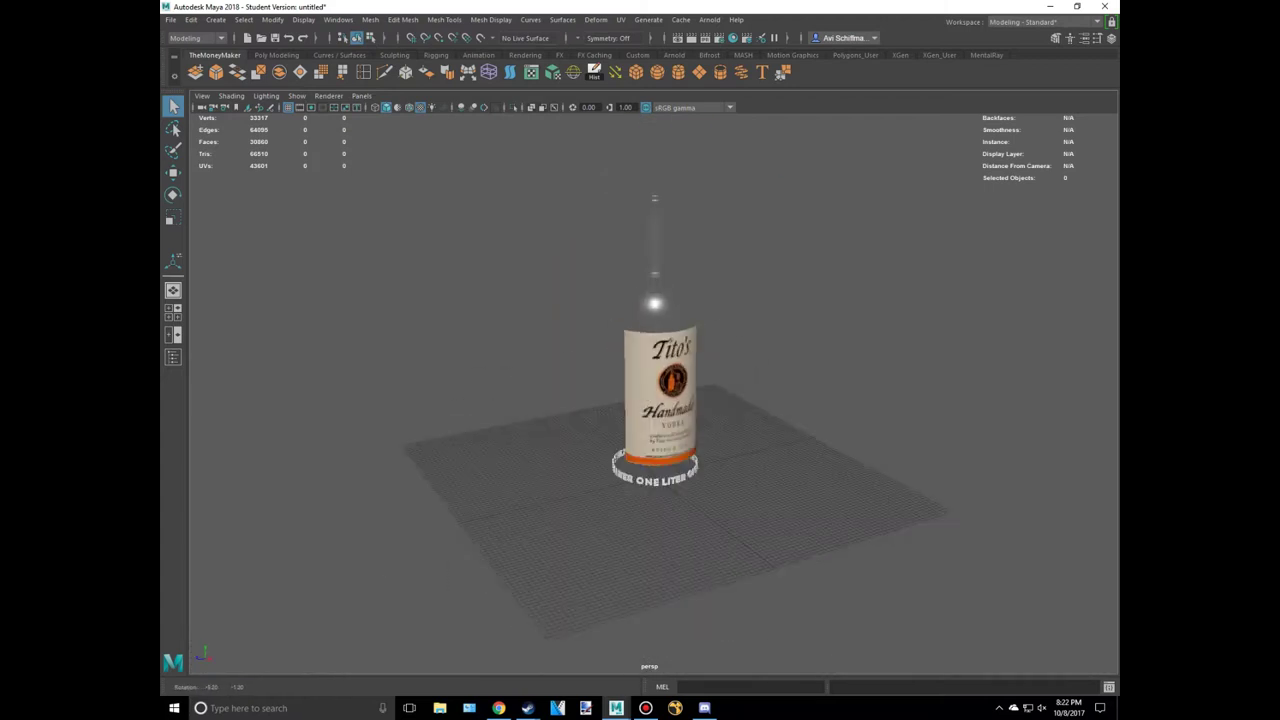
left_click(651, 371)
key("ctrl+a")
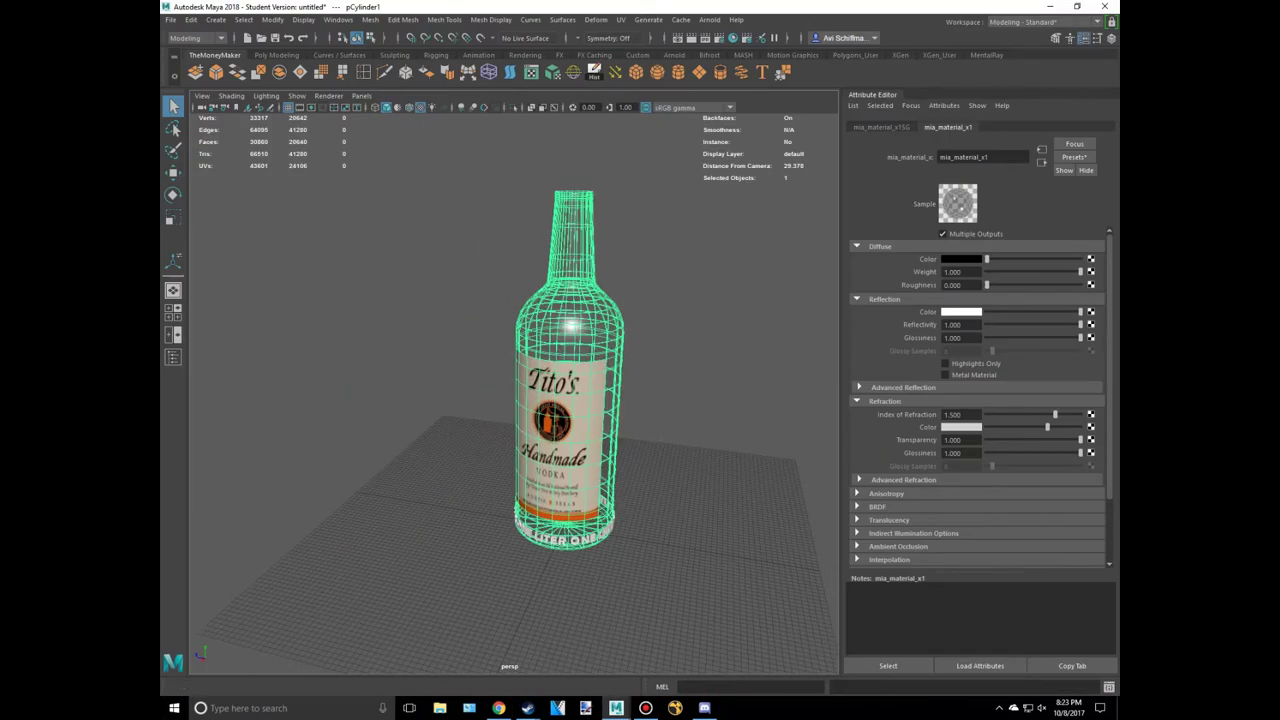
left_click(216, 20)
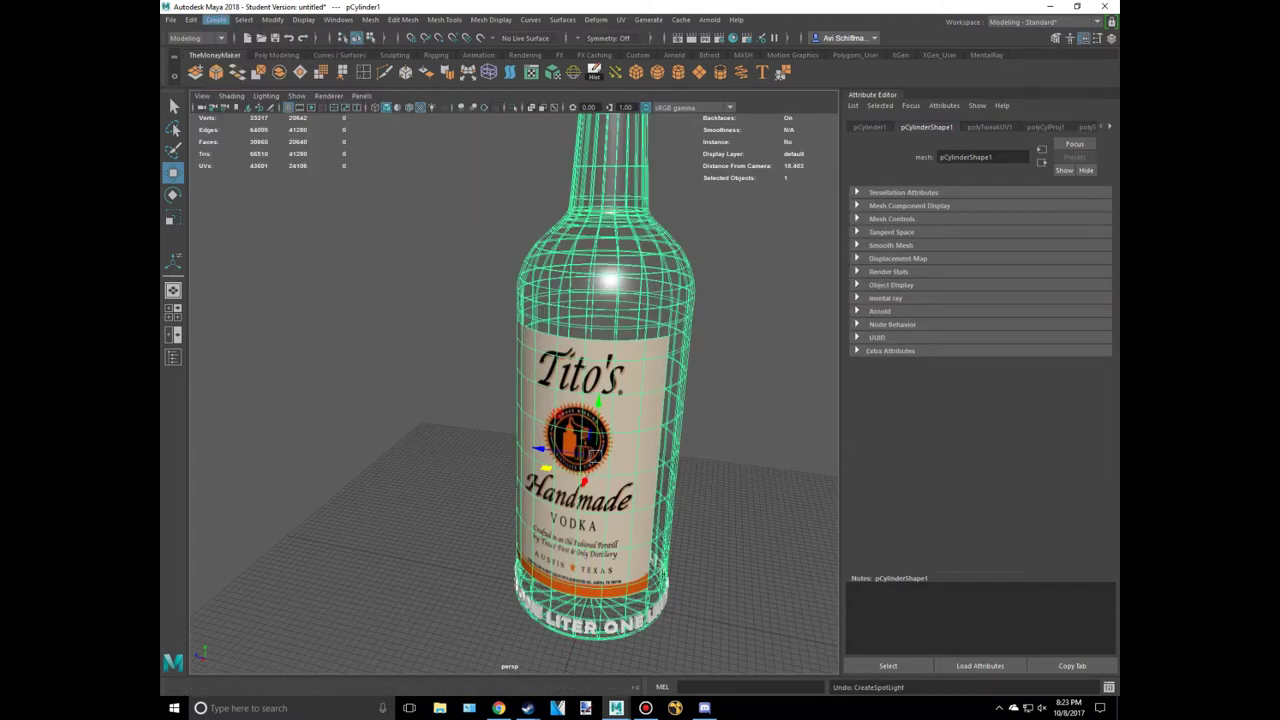
Add an area light to the scene, discarding an accidental volume light
left_click(403, 156)
key("ctrl+z")
left_click(215, 19)
mouse_move(236, 86)
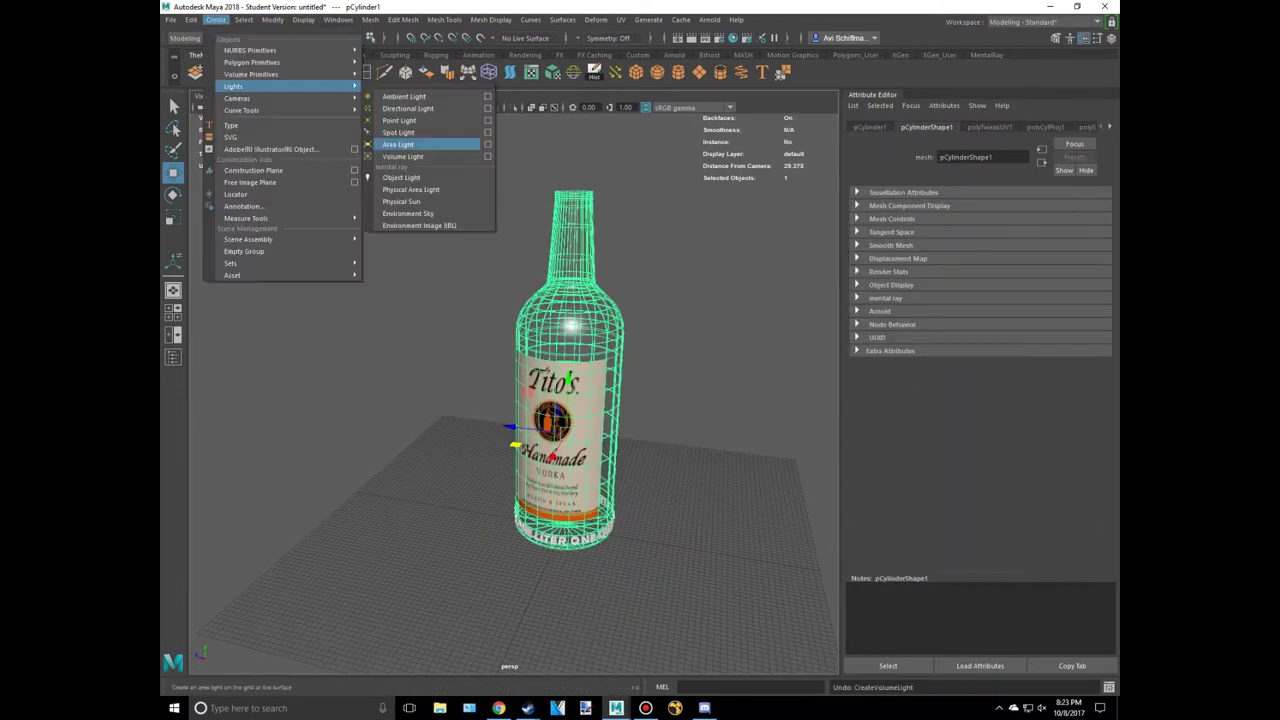
left_click(398, 144)
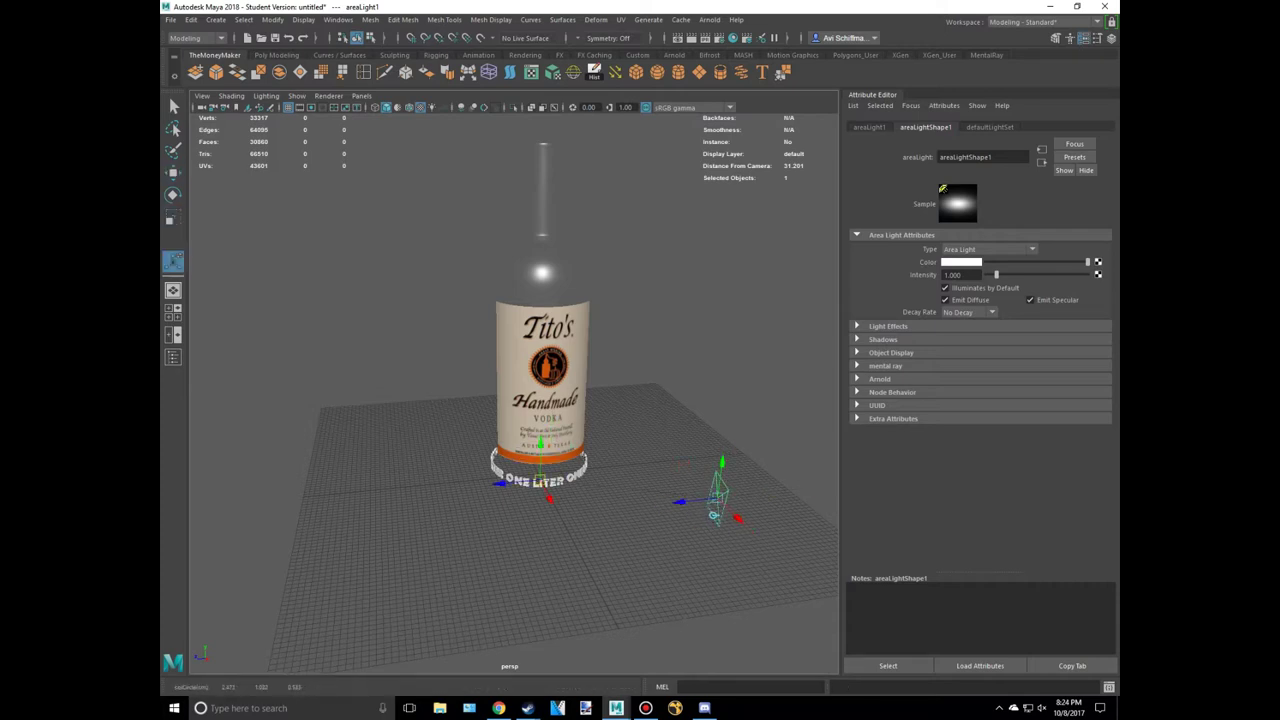
Preview the lit bottle in the viewport and open the render settings
key("7")
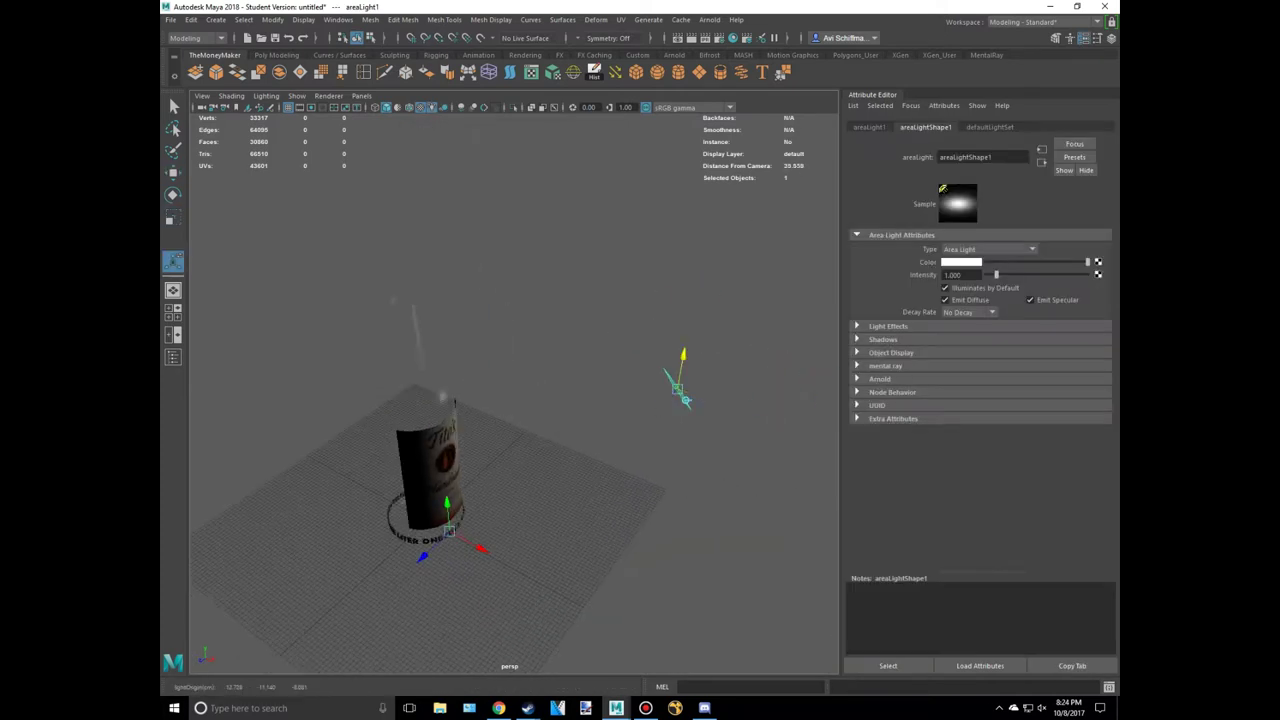
mouse_move(500, 400)
left_mouse_down("alt")
mouse_move(560, 380)
mouse_move(620, 390)
mouse_move(600, 330)
mouse_move(560, 400)
mouse_move(600, 400)
left_mouse_up("alt")
key("ctrl+z")
key("ctrl+z")
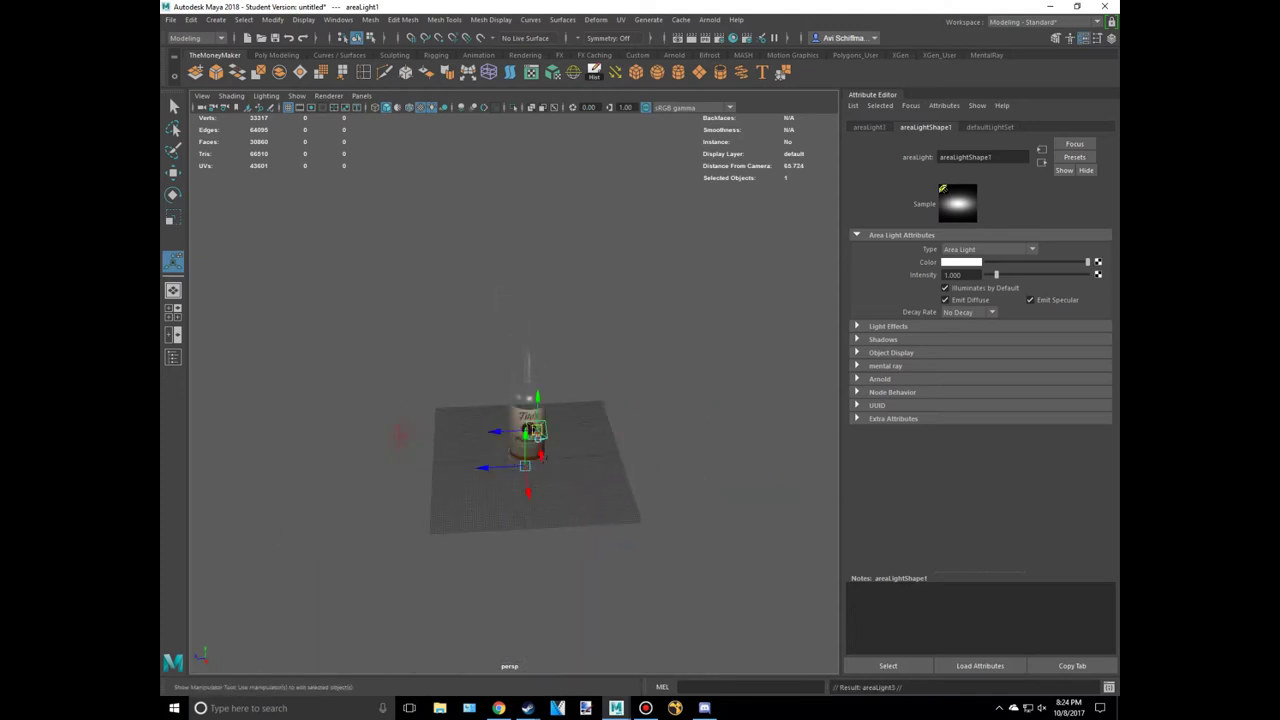
key("ctrl+z")
key("ctrl+z")
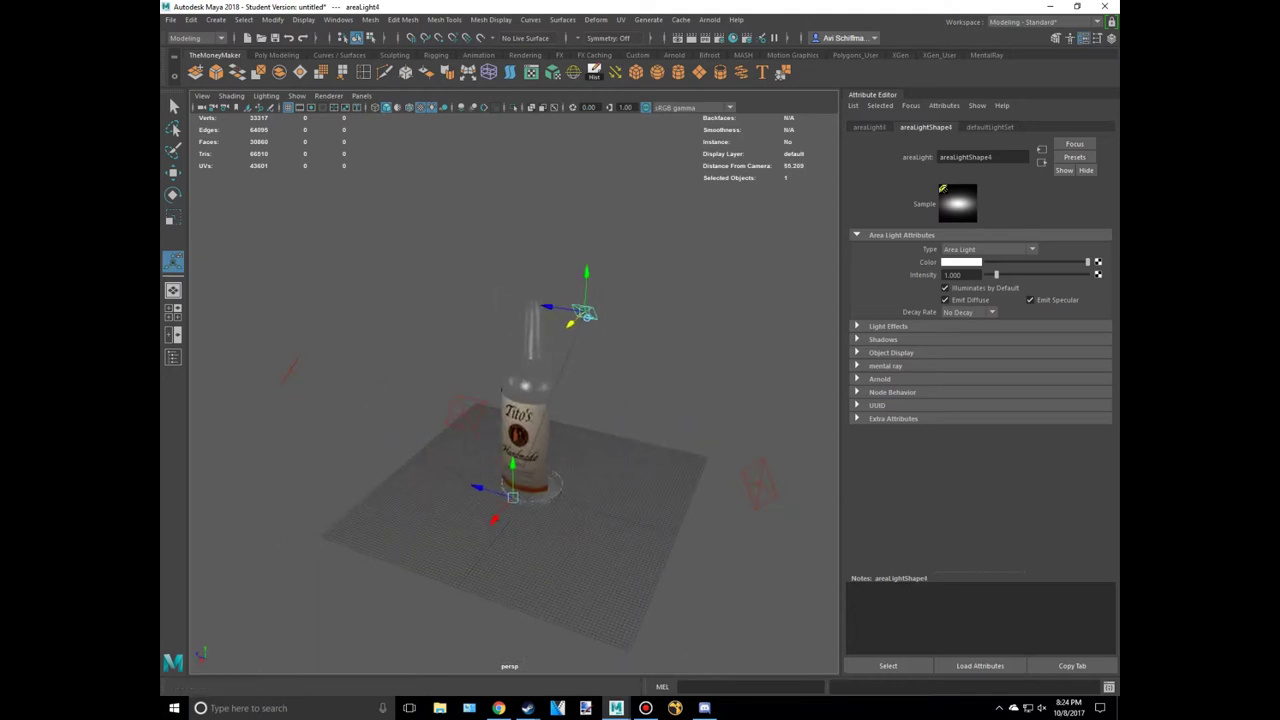
left_click(699, 38)
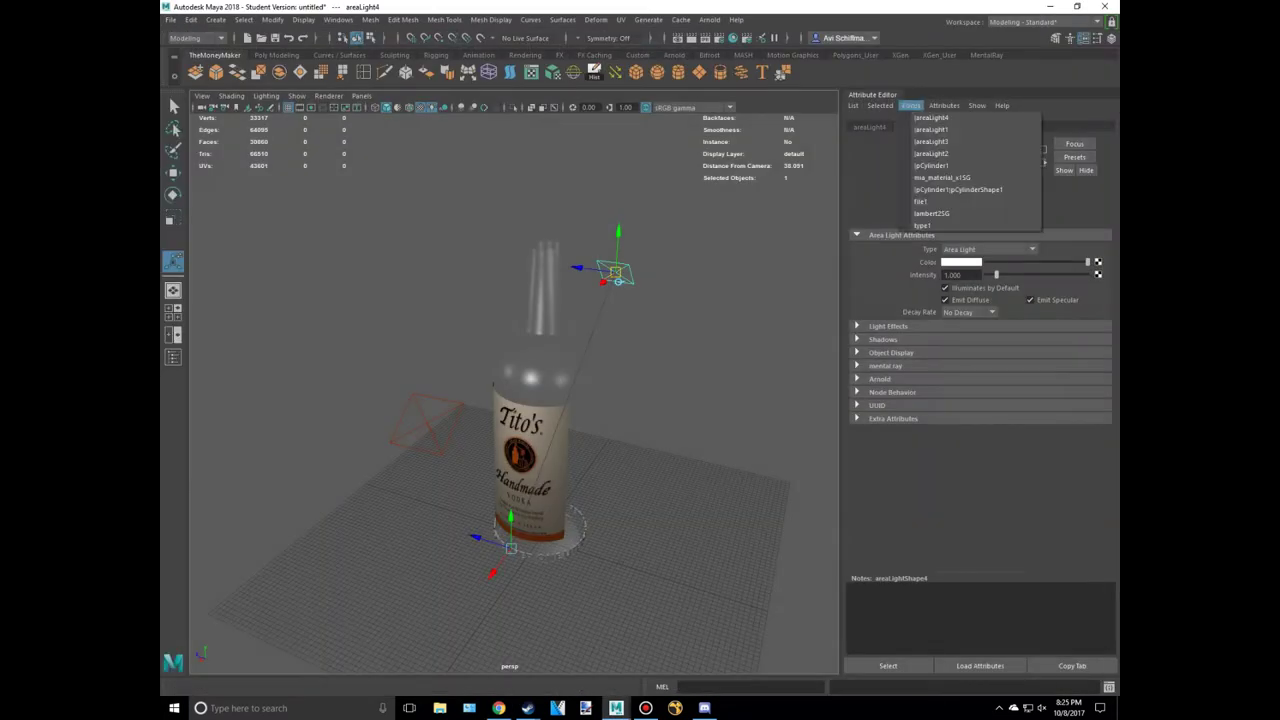
left_click(942, 177)
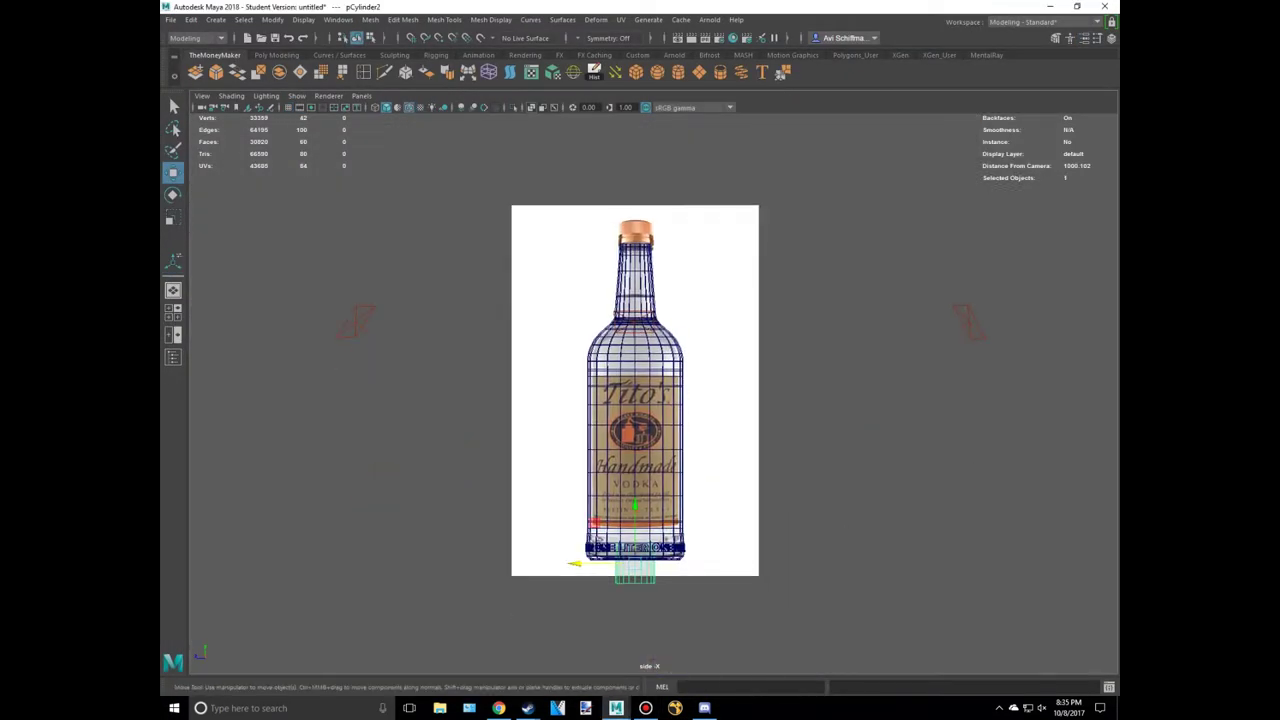
Extrude the cap's face band and pull it upward
key("r")
key("f")
key("r")
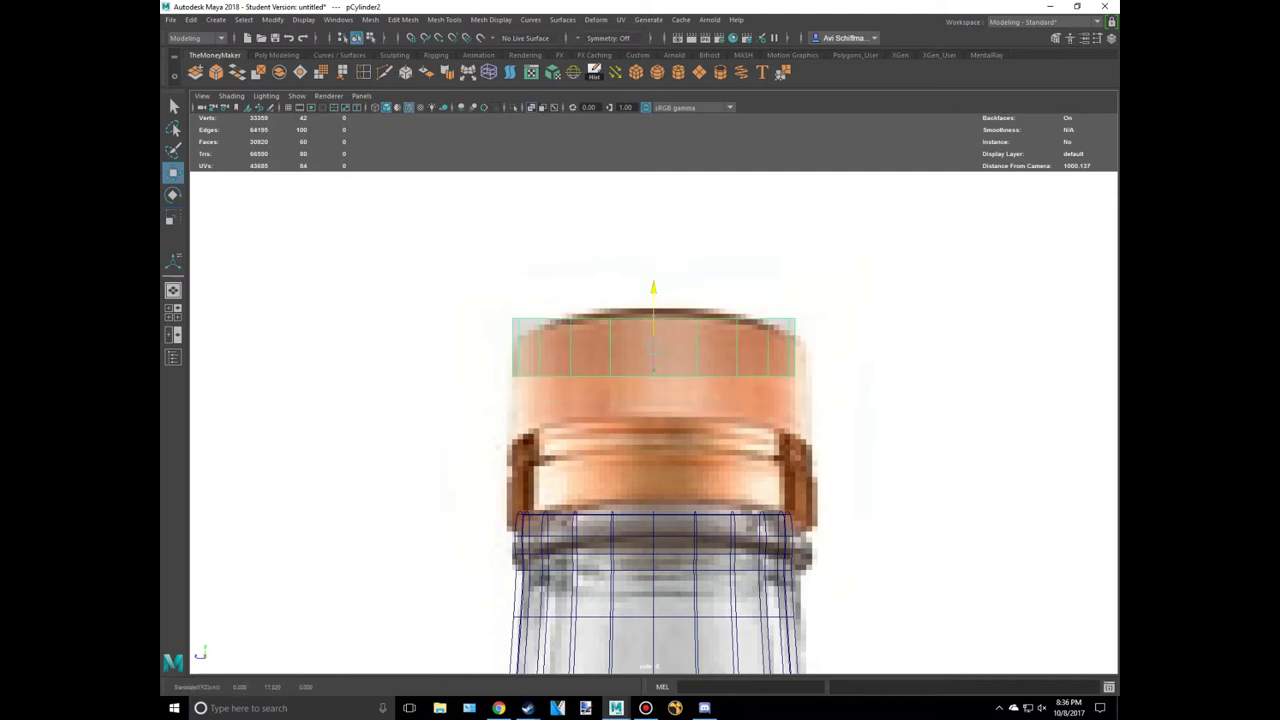
scroll(654, 420, "up", 2)
scroll(654, 420, "up", 2)
key("ctrl+e")
scroll(758, 420, "up", 2)
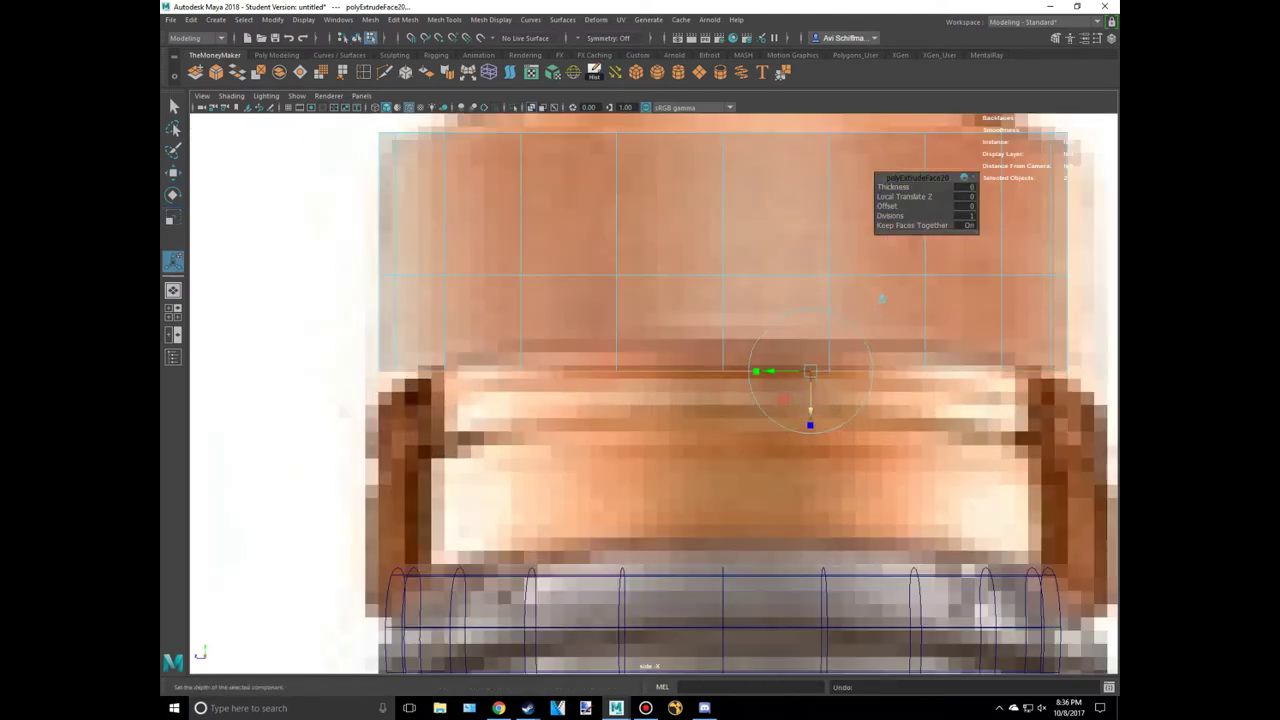
left_click_drag(758, 420, 781, 375)
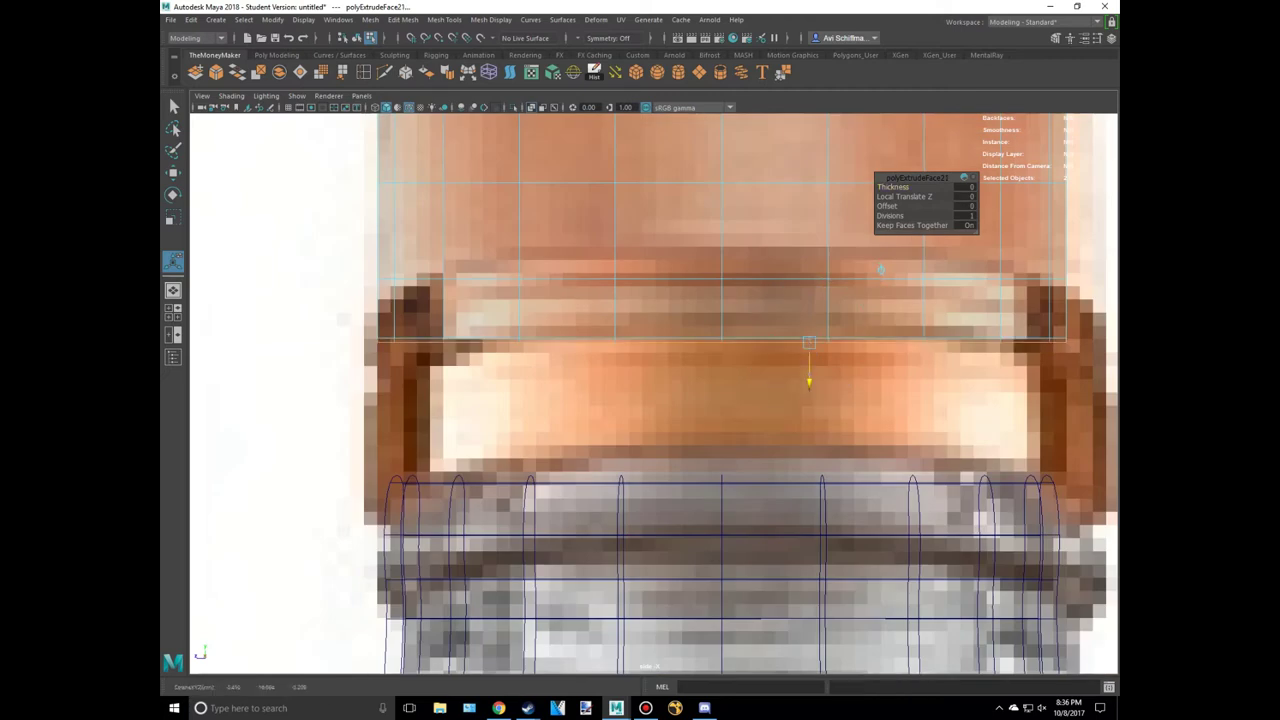
Extrude the faces again, move the new band down onto the ring, and preview smoothed
key("ctrl+e")
left_click_drag(811, 414, 810, 530)
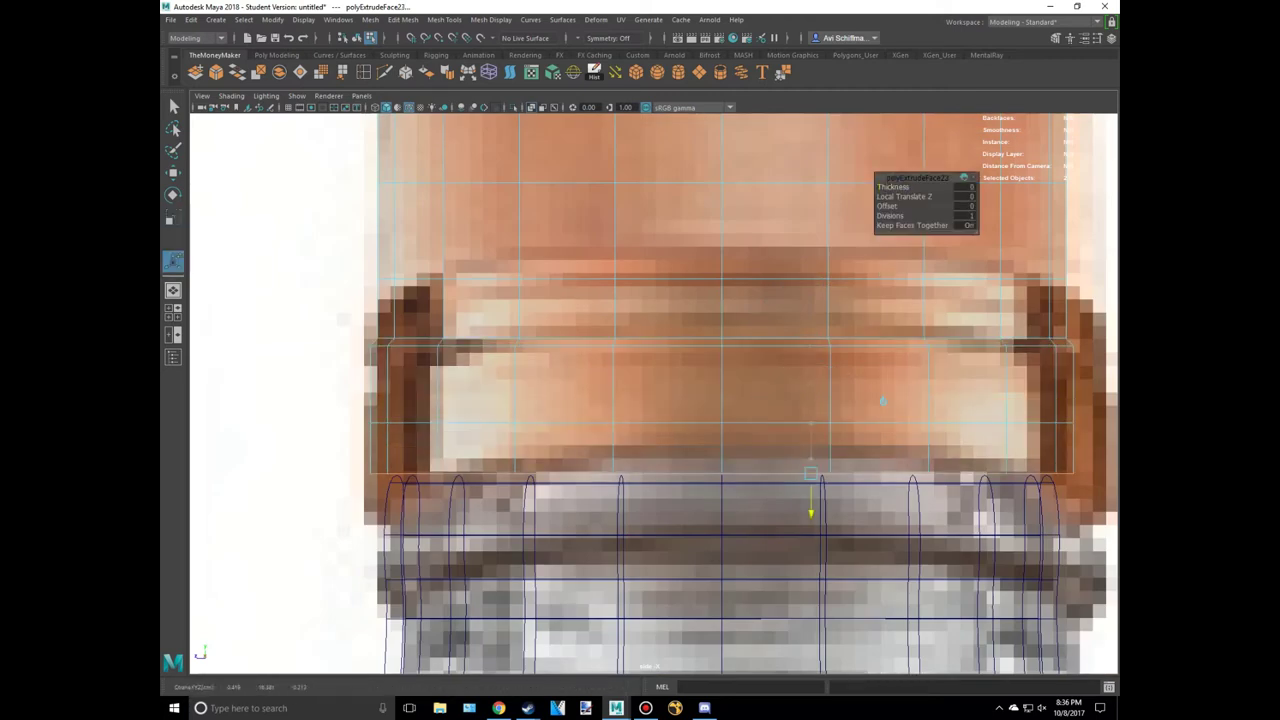
key("r")
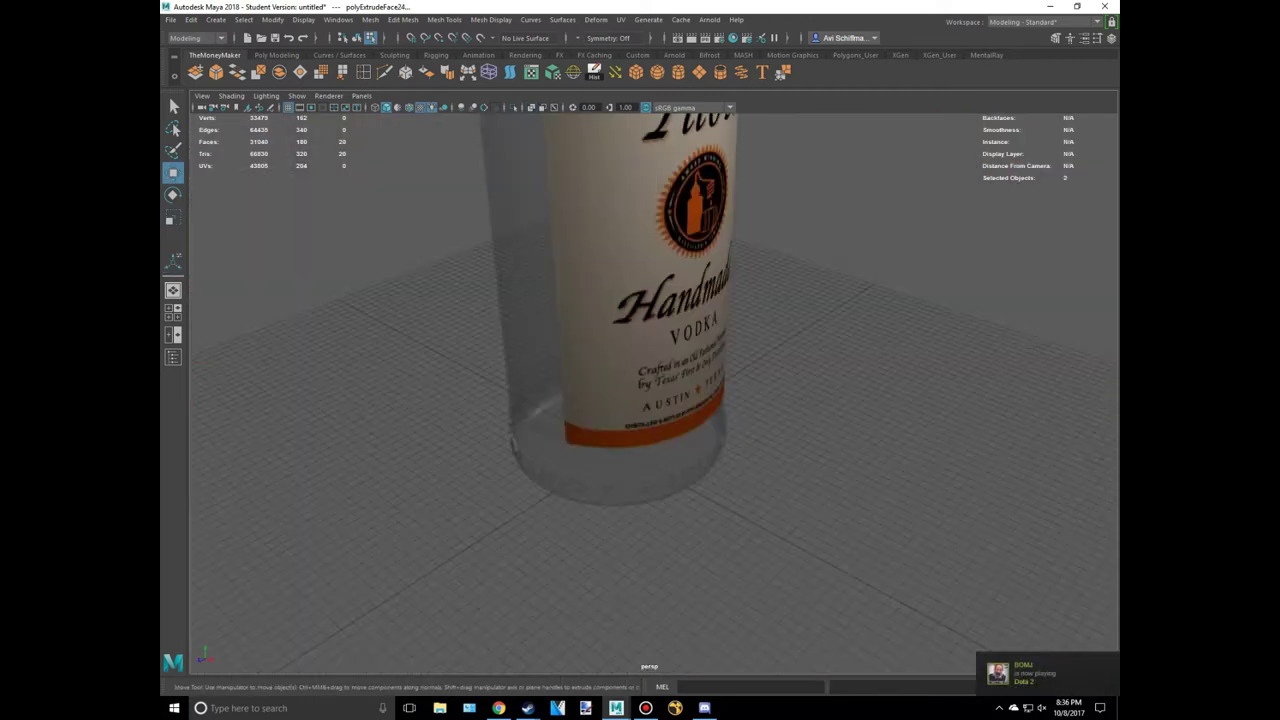
key("f")
scroll(653, 300, "down", 5)
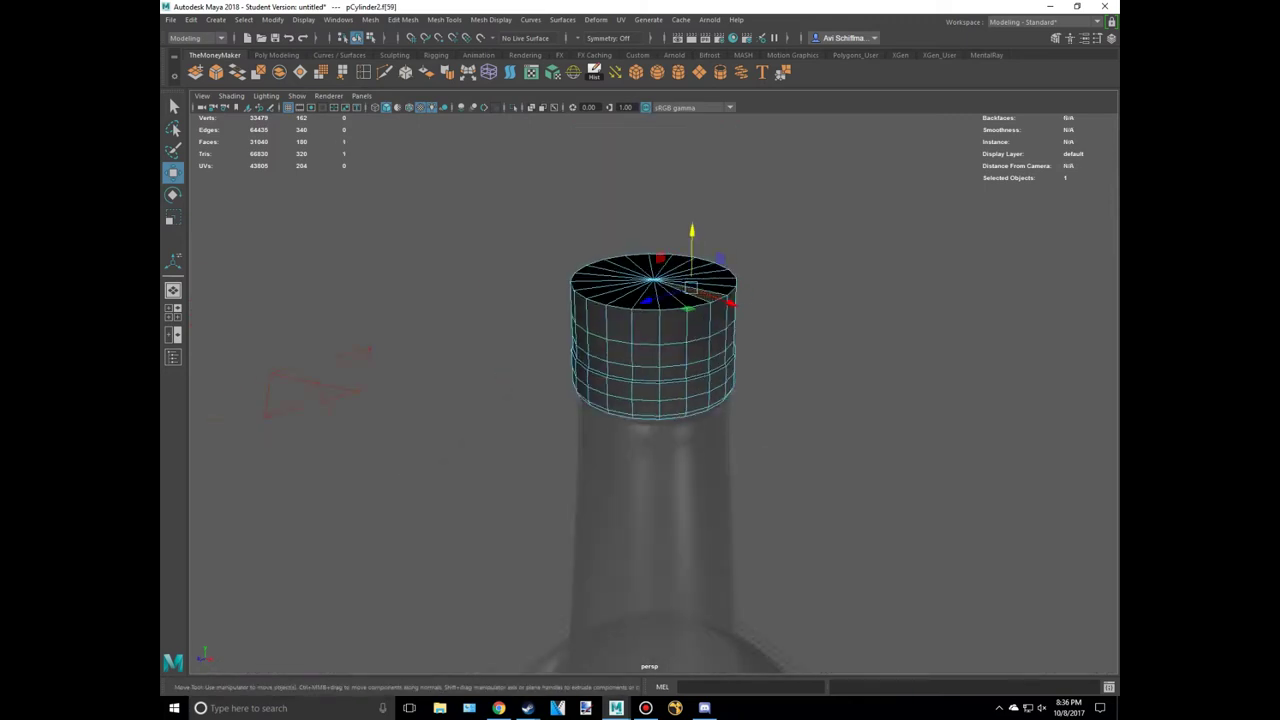
key("3")
Select the cap's face band, maximise the perspective view and frame it
key("w")
scroll(653, 400, "down", 3)
scroll(653, 370, "up", 5)
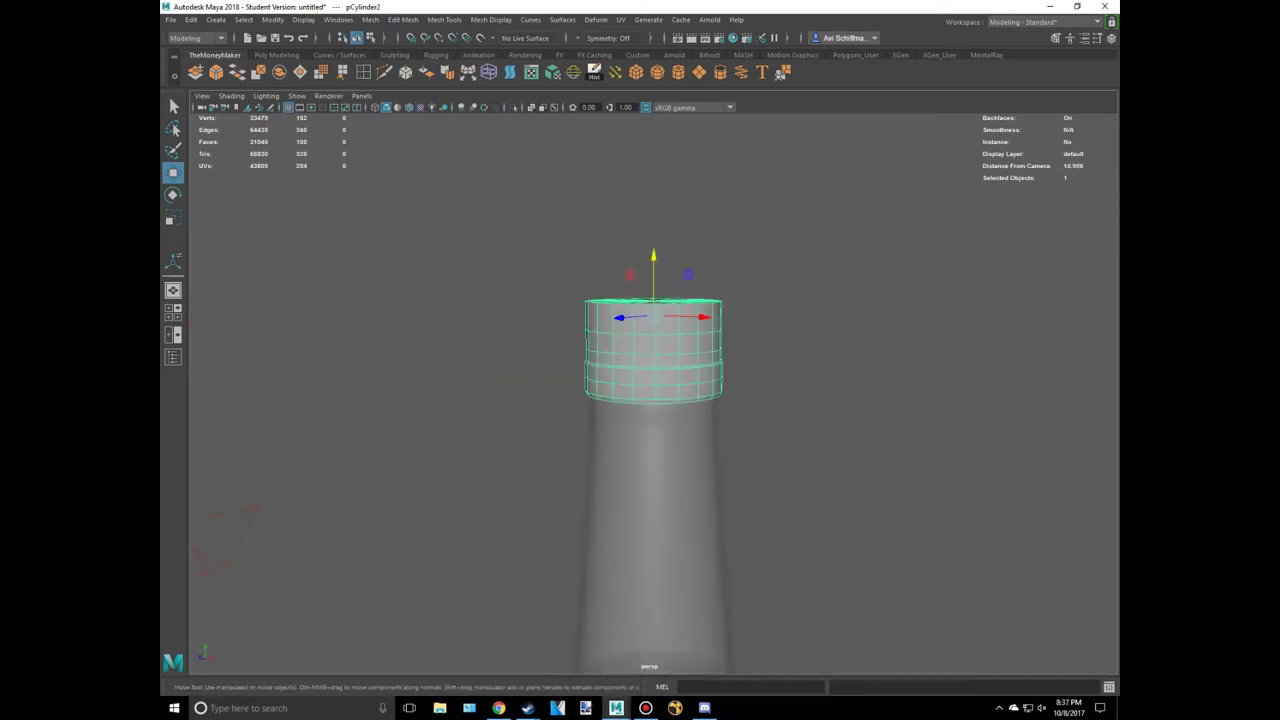
key("r")
left_click(653, 300)
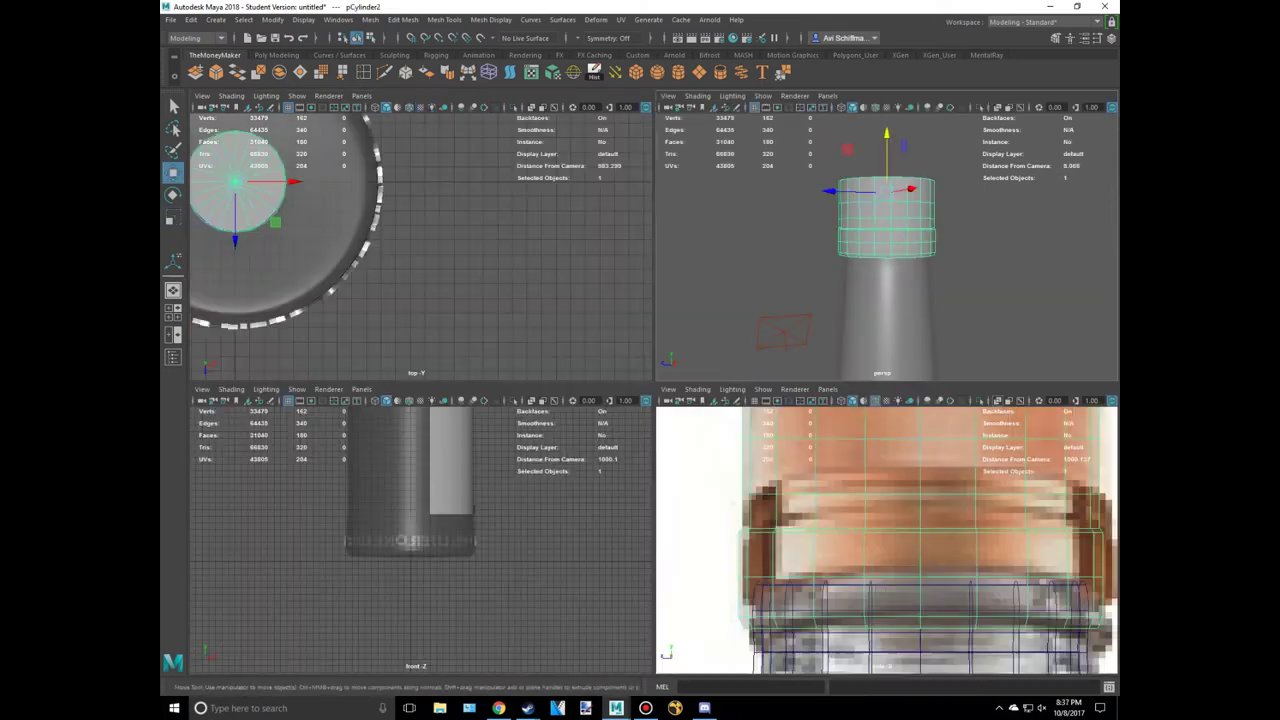
key("space")
key("f")
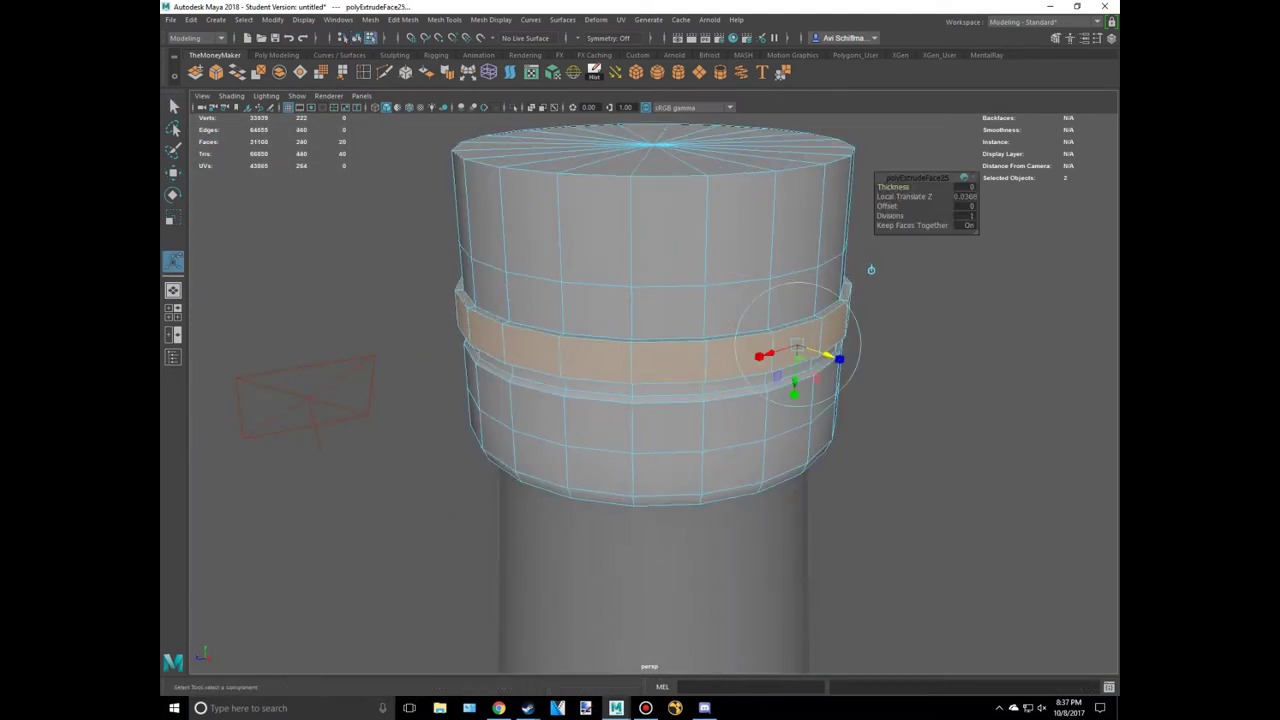
Bevel the cap's top edge ring with a narrower 0.2 fraction
key("q")
left_click_drag(871, 269, 719, 160, "alt")
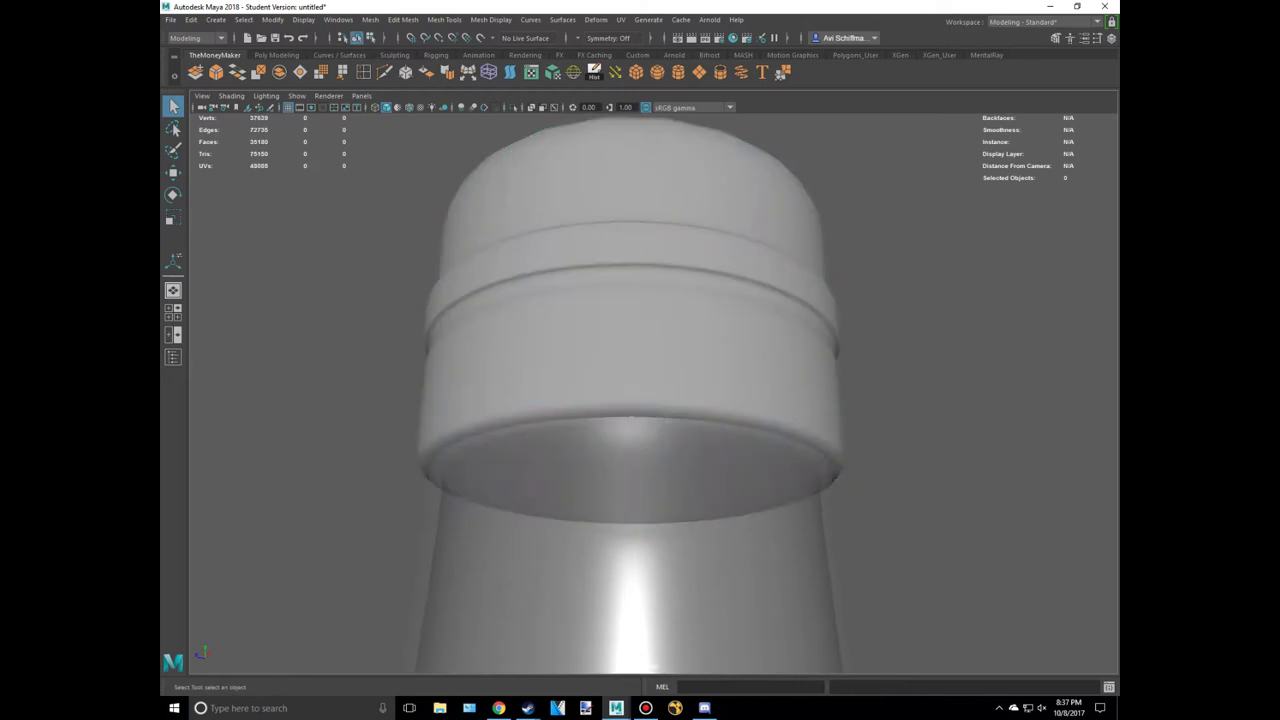
left_click_drag(534, 225, 848, 295, "alt")
left_click(216, 72)
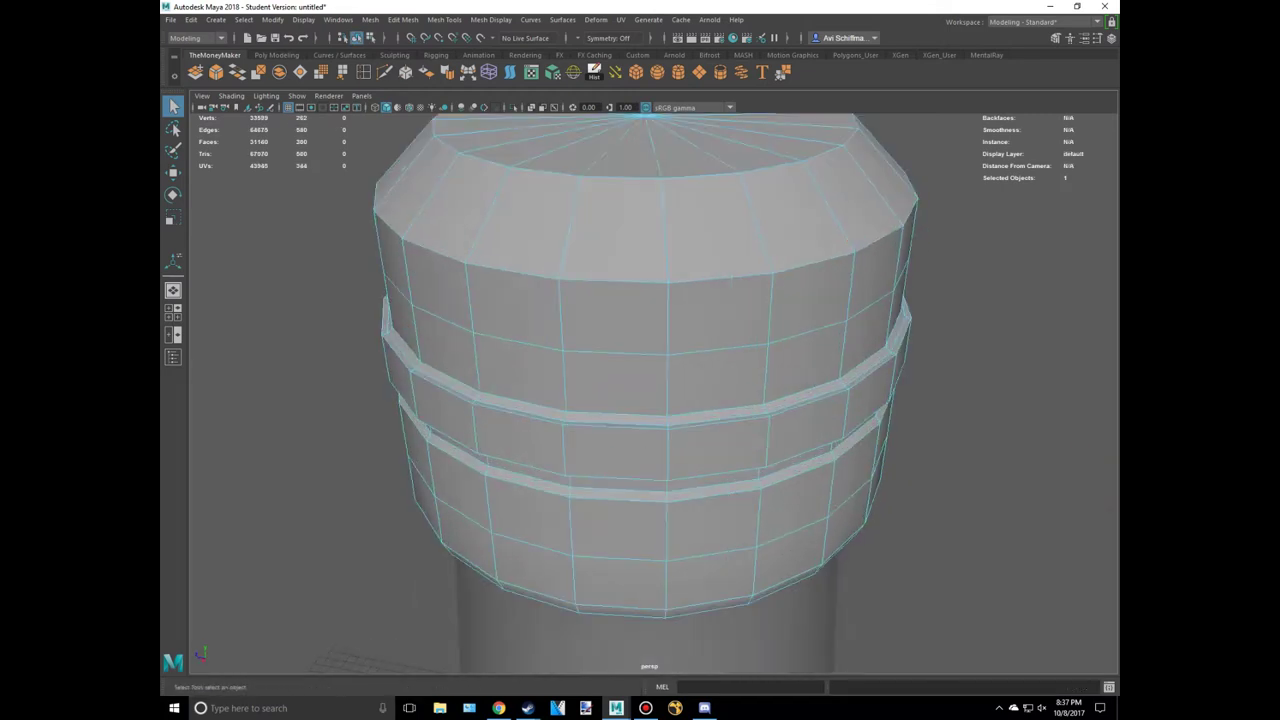
key("ctrl+a")
type("0.2")
key("Return")
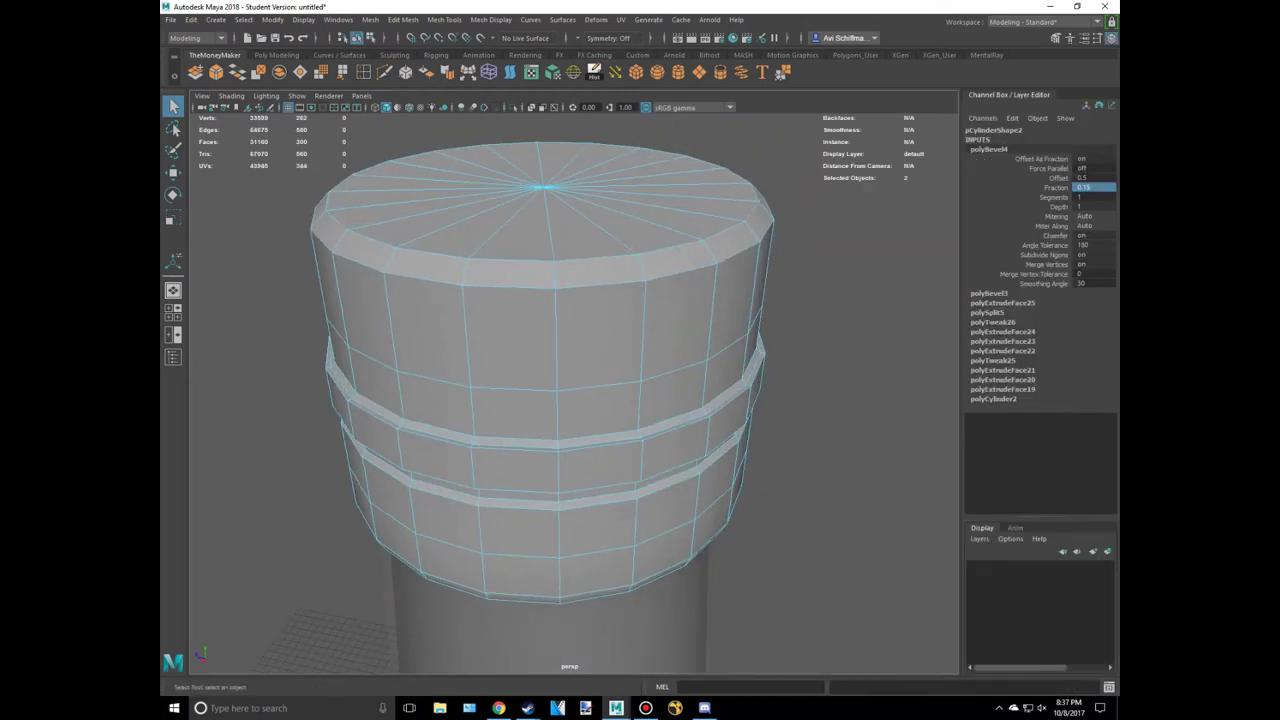
Delete the faces on the cap's underside to open it up
right_click_drag(614, 194, 686, 206)
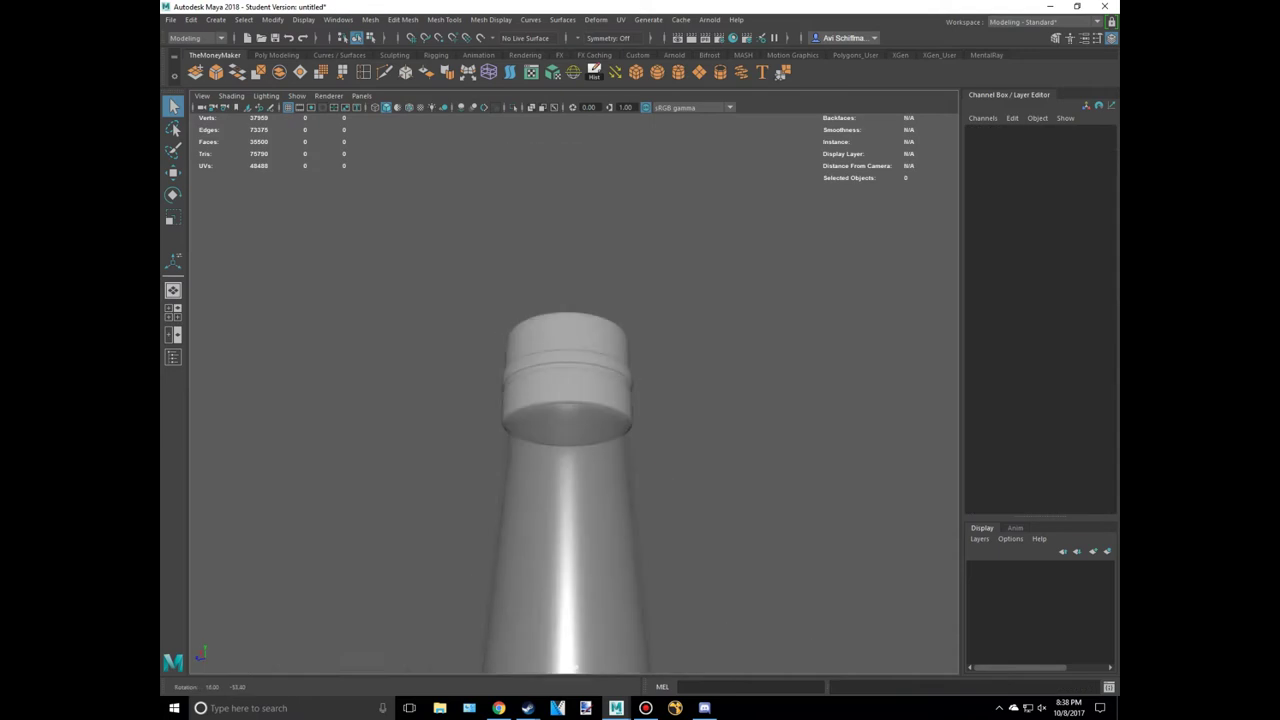
left_click_drag(600, 200, 546, 330, "alt")
left_click(546, 320)
key("Delete")
left_click(600, 500)
key("Delete")
left_click(470, 510)
key("Delete")
key("Delete")
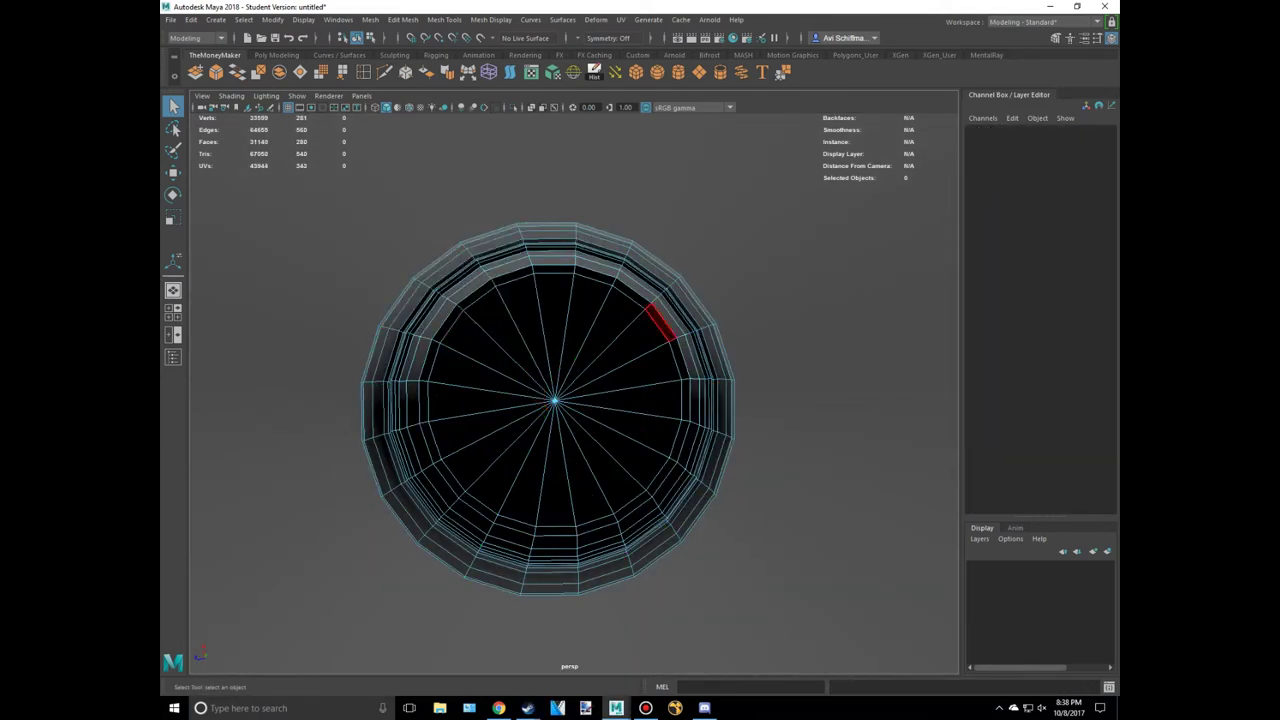
left_click_drag(574, 300, 574, 420, "alt")
Extrude all cap faces into a shell, settling on 0.04 thickness
key("F8")
key("ctrl+e")
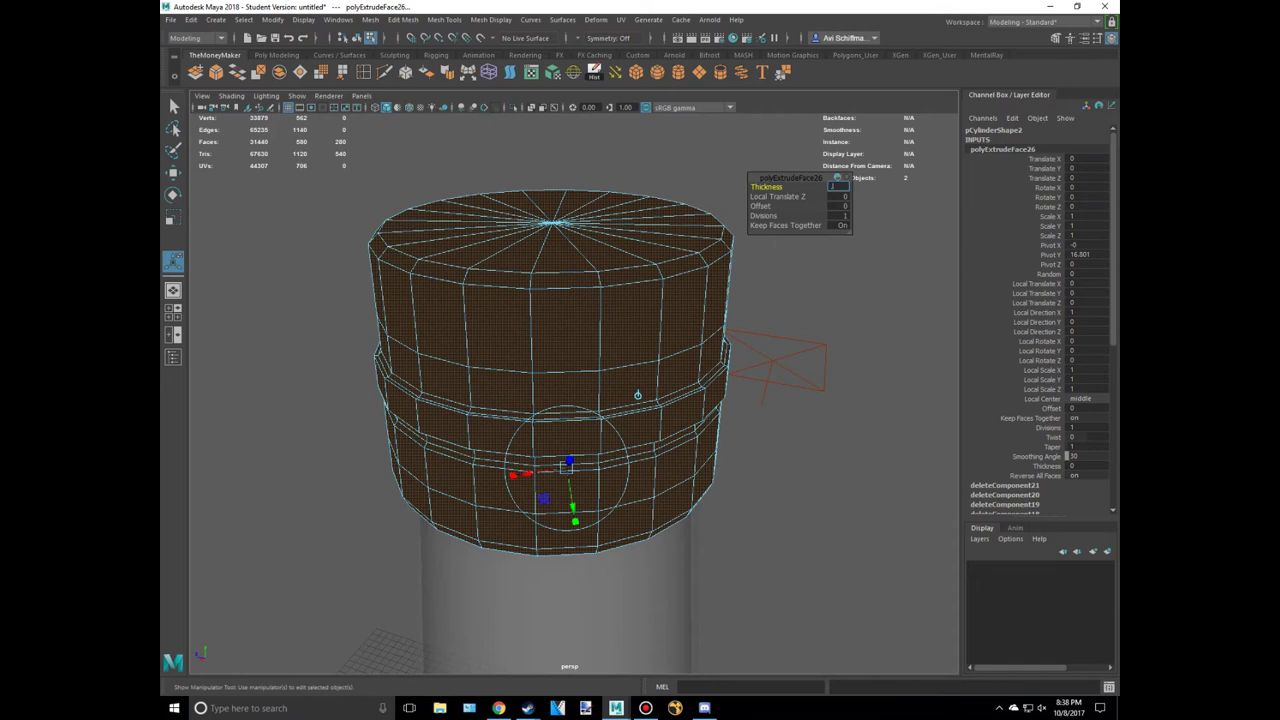
type("0.01")
key("Return")
scroll(508, 461, "up", 3)
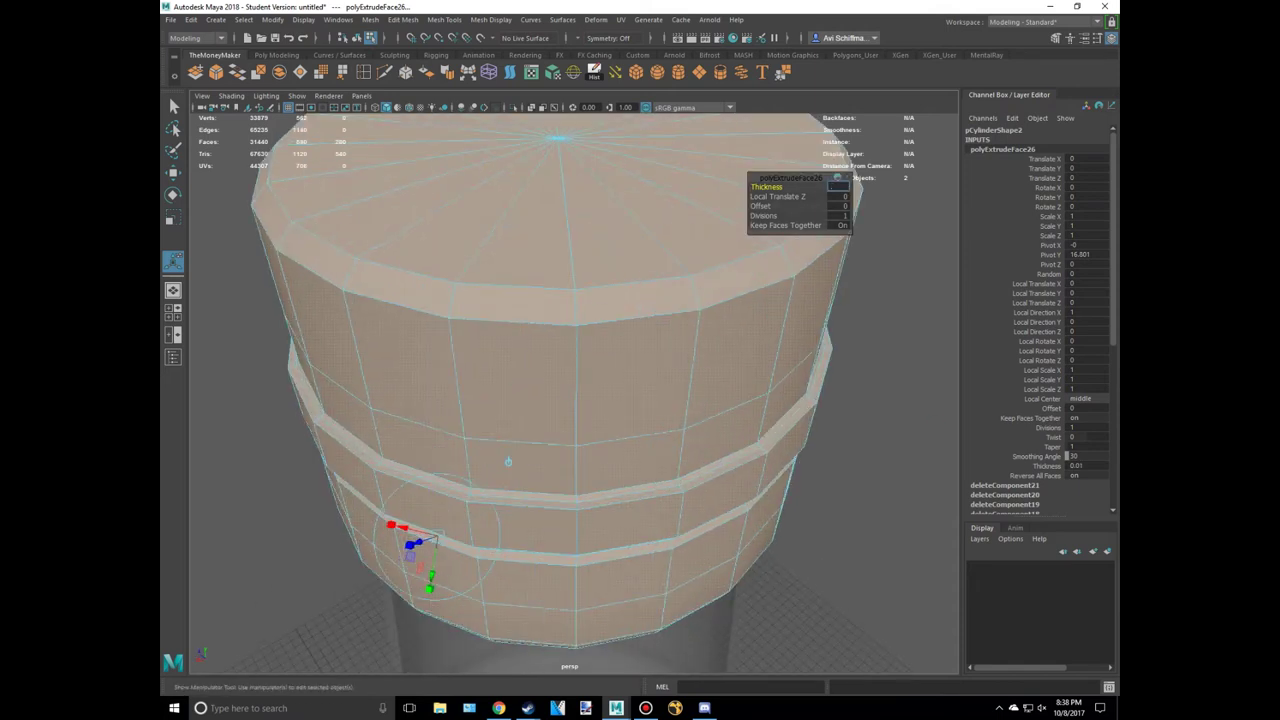
type("0.1")
key("Return")
type("3")
key("Return")
left_click_drag(508, 461, 510, 620, "alt")
type("0.04")
key("Return")
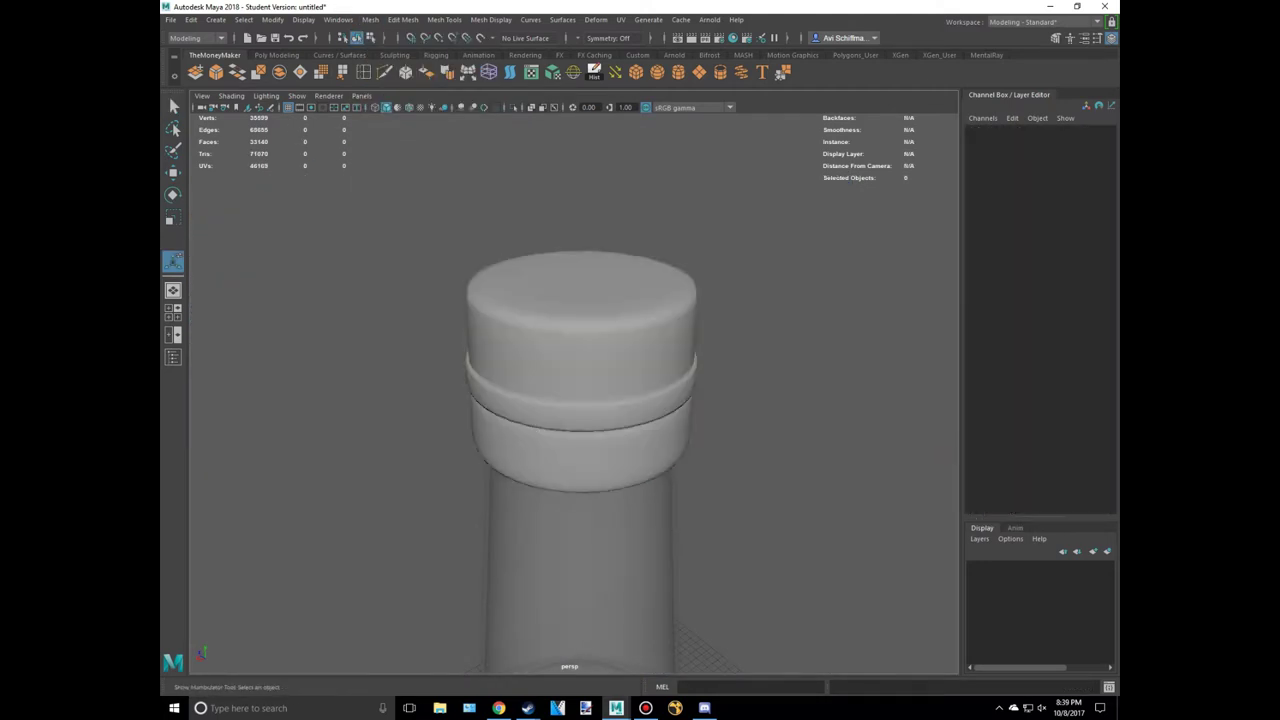
key("alt+Tab")
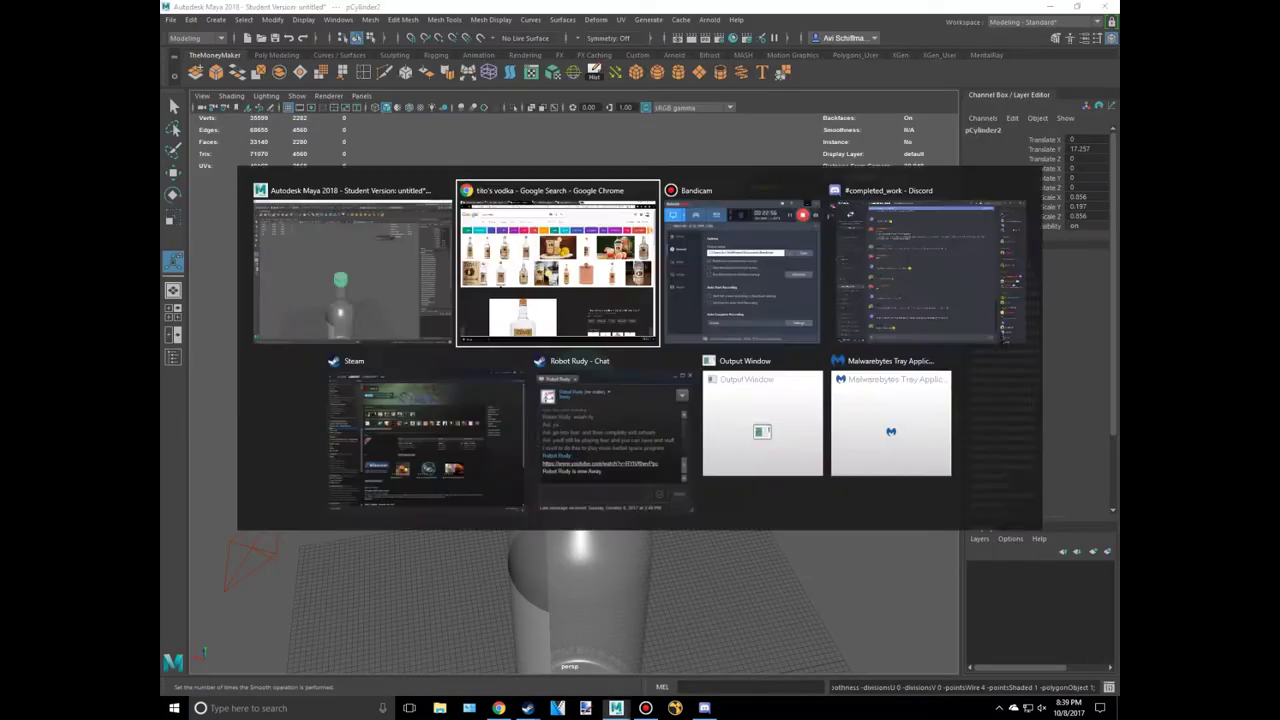
Assign the cap a new mia_material_x, apply a preset, and open its diffuse colour
key("alt+Tab")
left_click(600, 599)
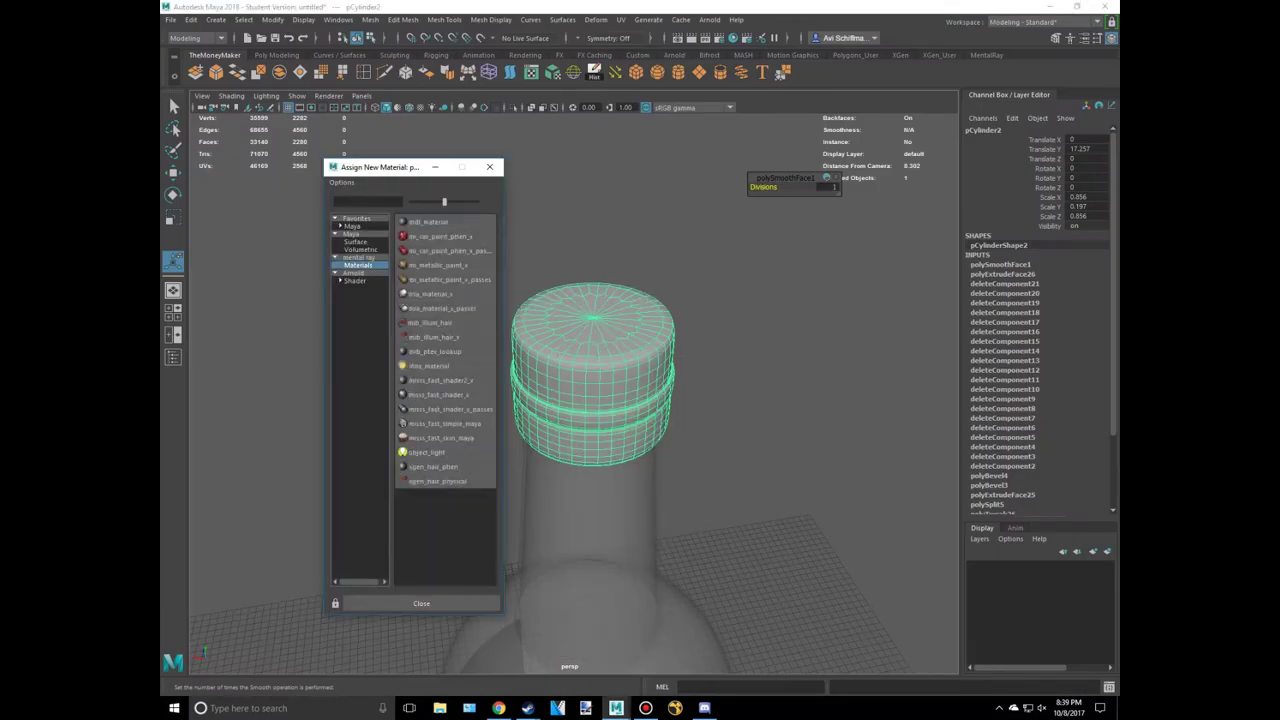
left_click(430, 330)
left_click(1074, 157)
left_click(1040, 320)
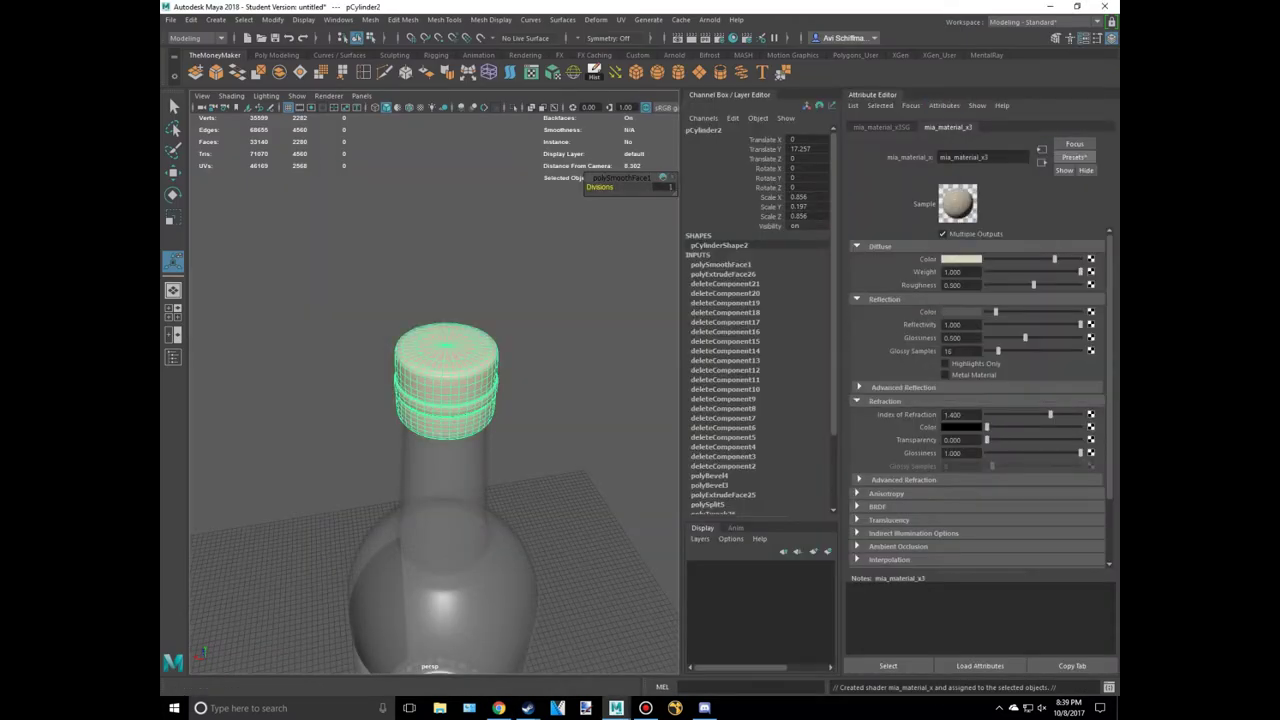
left_click(960, 259)
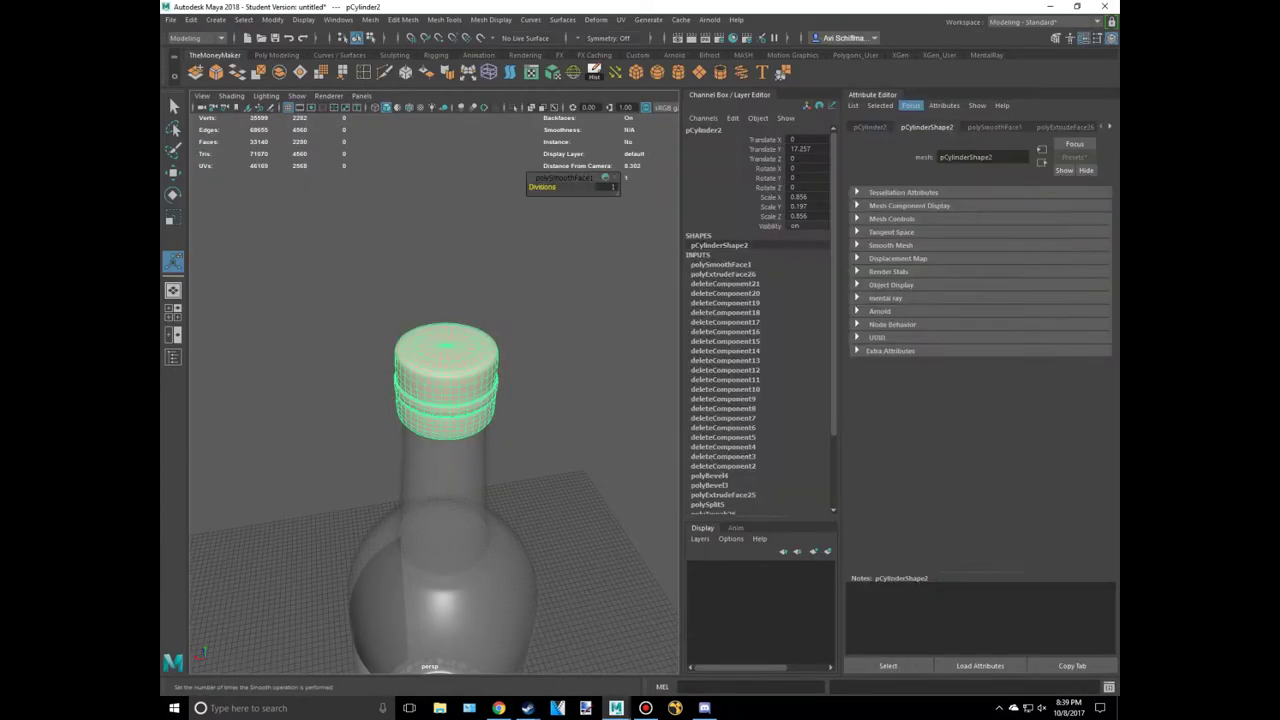
left_click(960, 259)
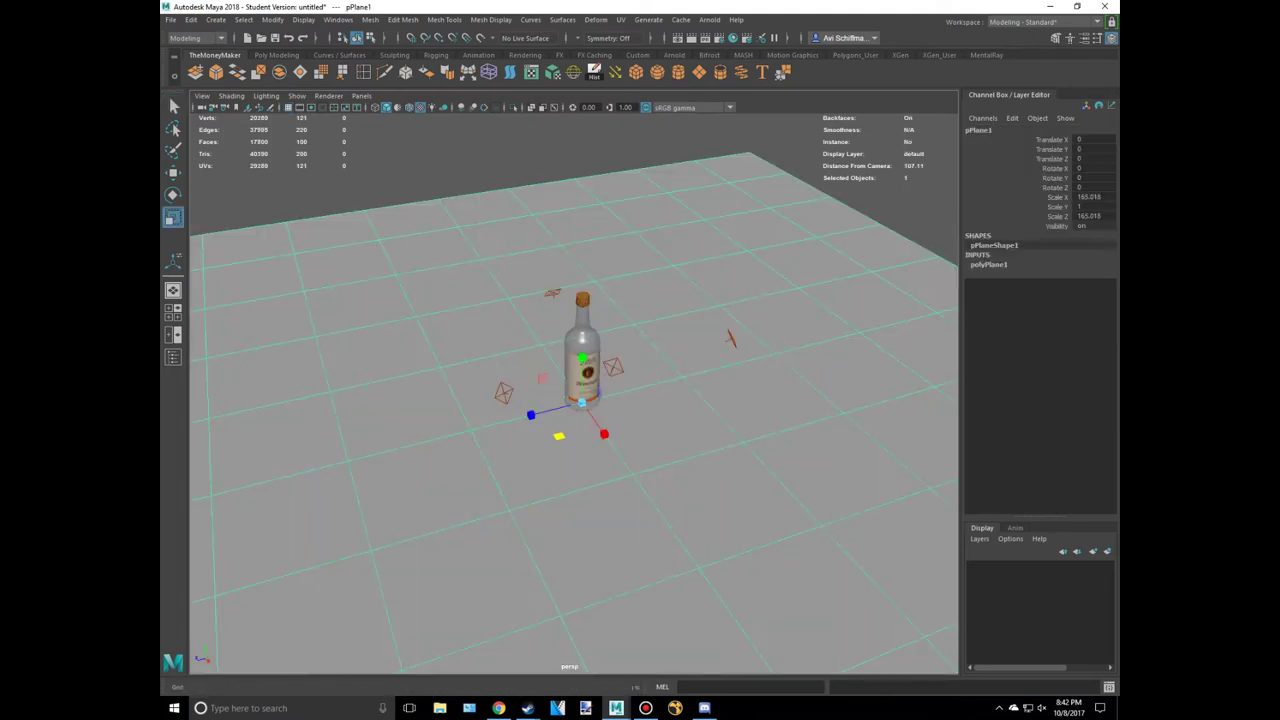
Save the scene as TitoVodka.mb and bevel the plane's corner with 10 segments
key("ctrl+s")
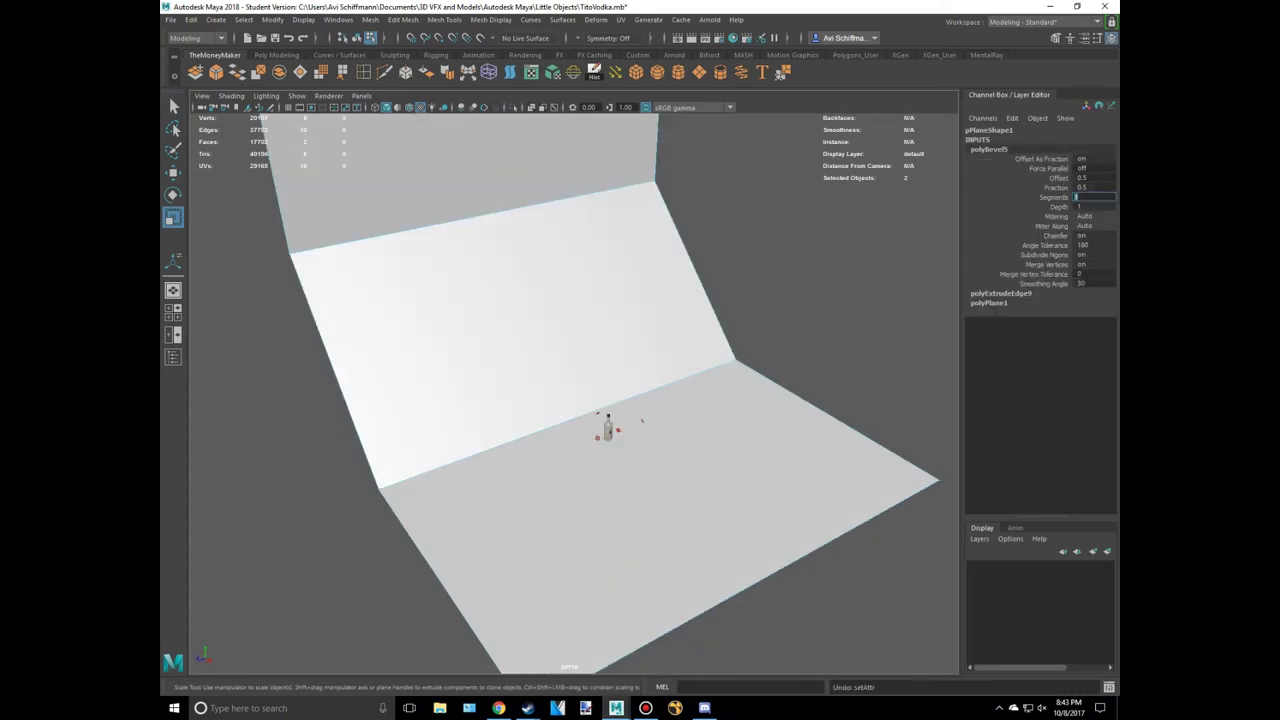
type("10")
key("Return")
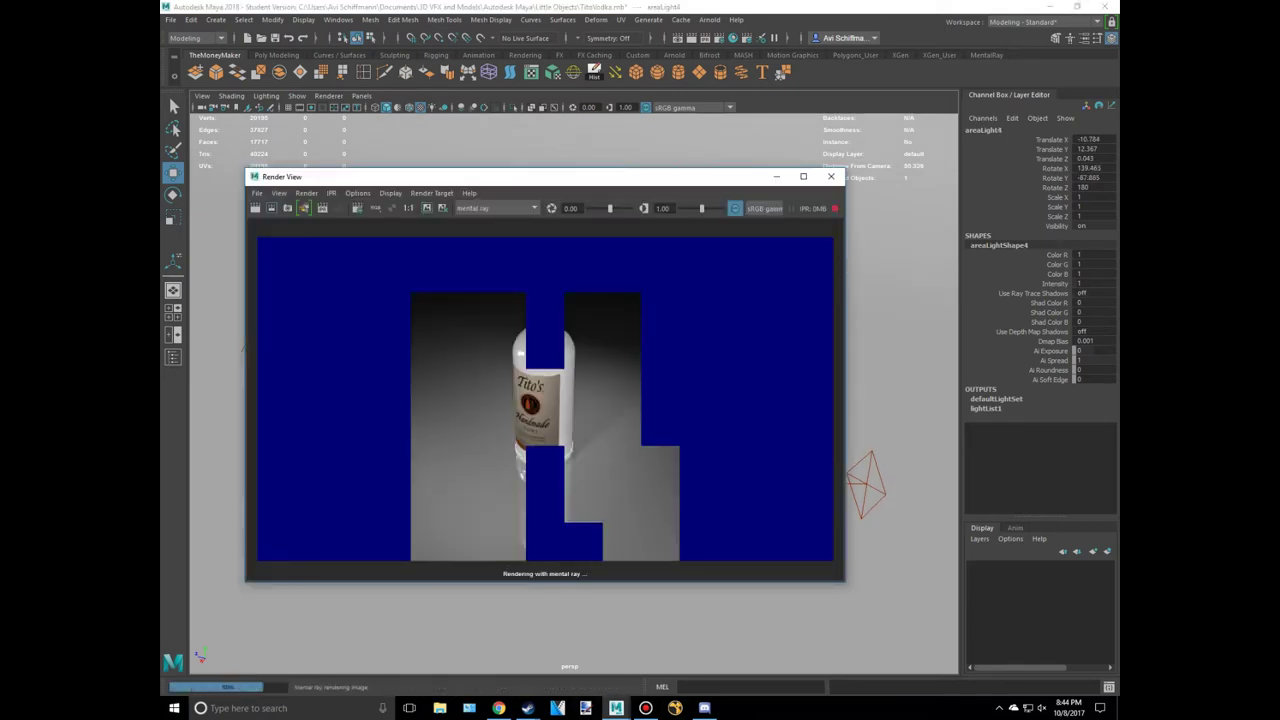
Close the render preview and view the Tito's vodka reference image
left_click(830, 176)
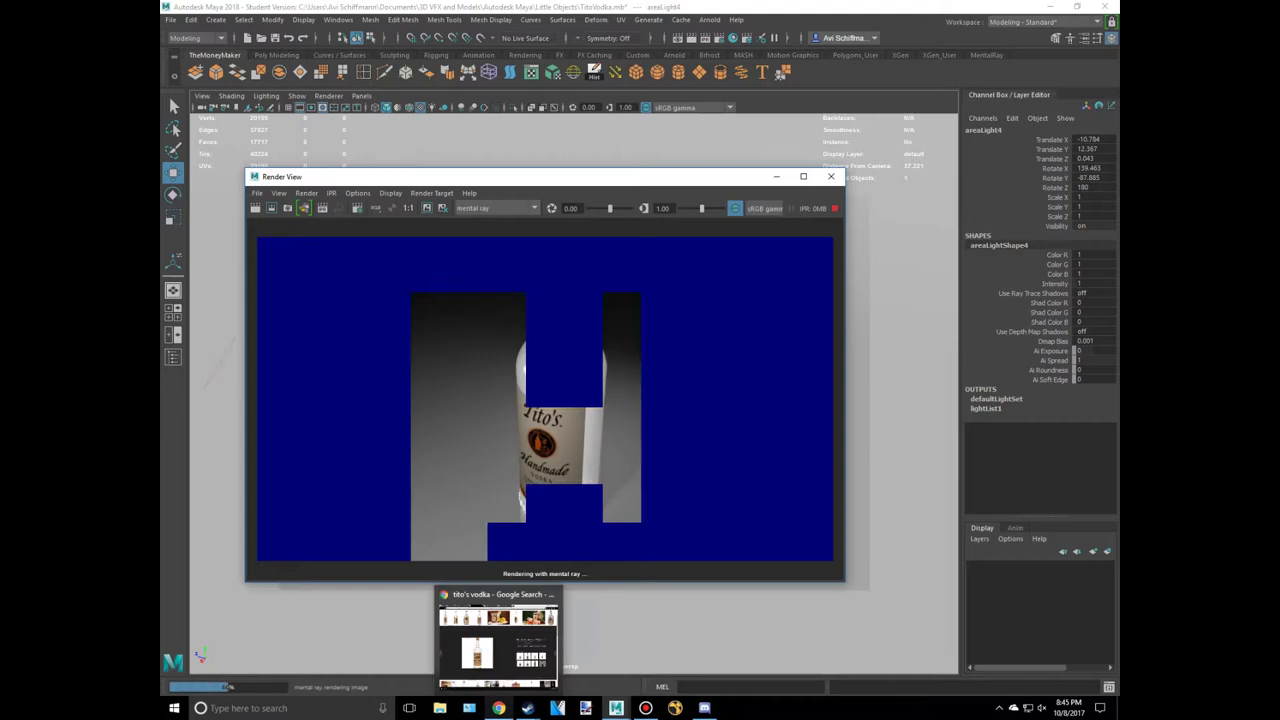
left_click(510, 636)
scroll(640, 400, "up", 1)
scroll(640, 400, "down", 3)
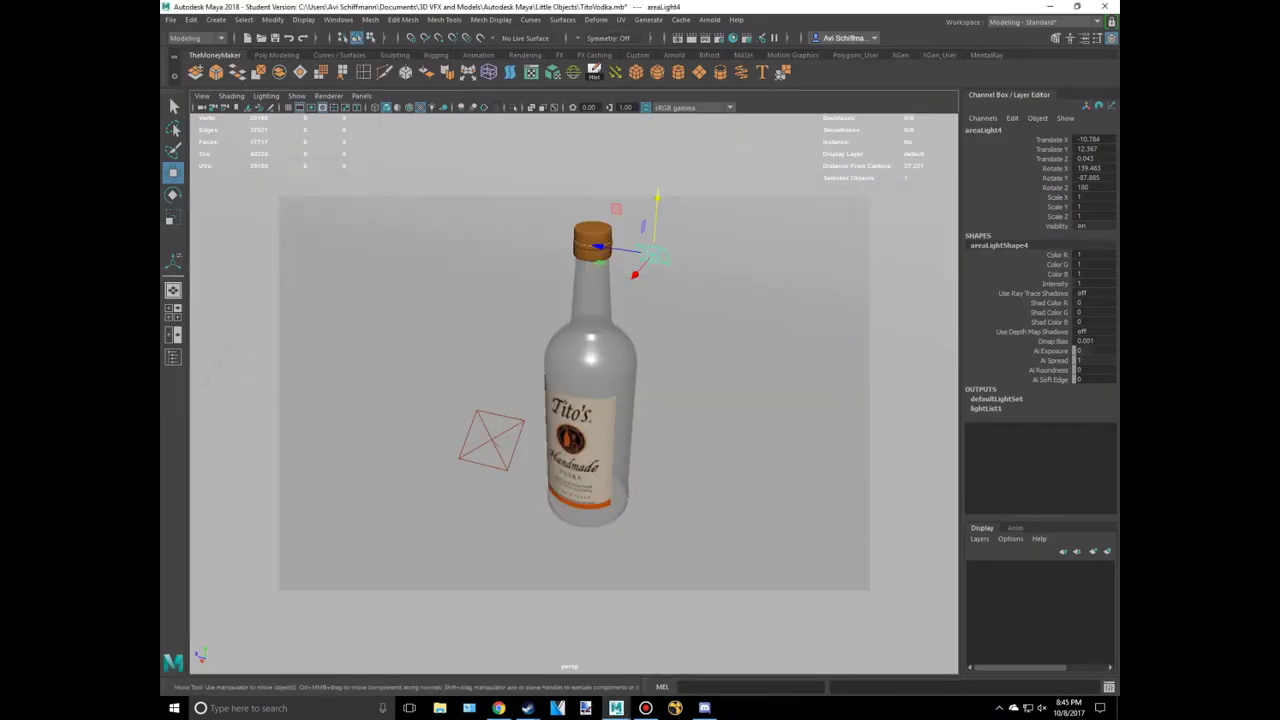
Light the viewport and bring up the mia_material_x2 glass material attributes
key("ctrl+a")
left_click(941, 177)
key("7")
scroll(435, 390, "up", 3)
scroll(435, 390, "down", 1)
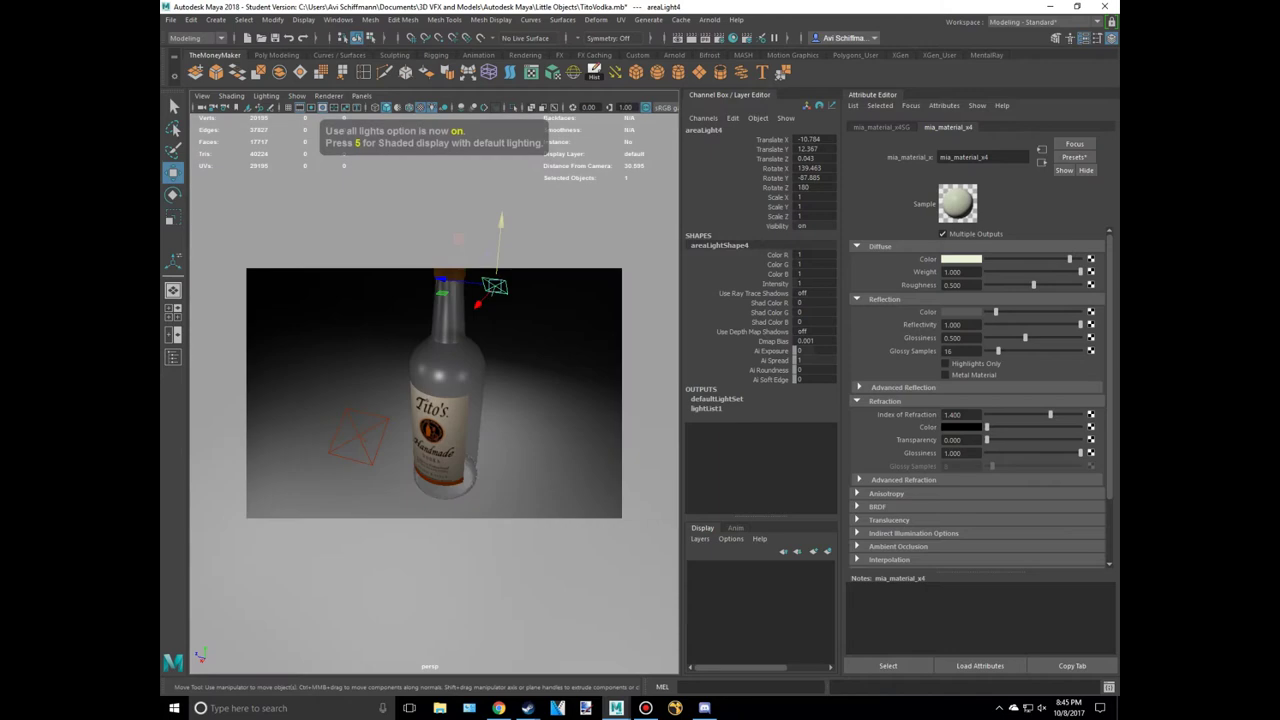
left_click(958, 189)
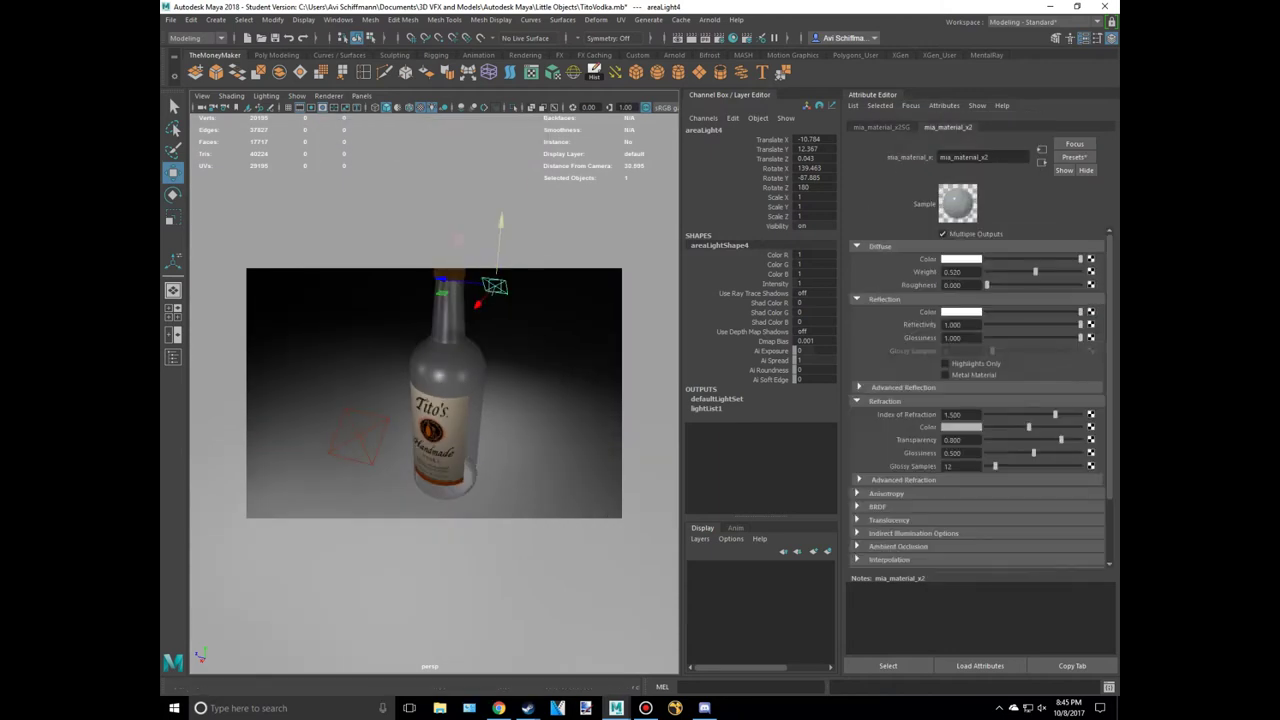
Render with glass Refraction Glossiness 0.318, re-render, then unhide the bottle
left_click(704, 38)
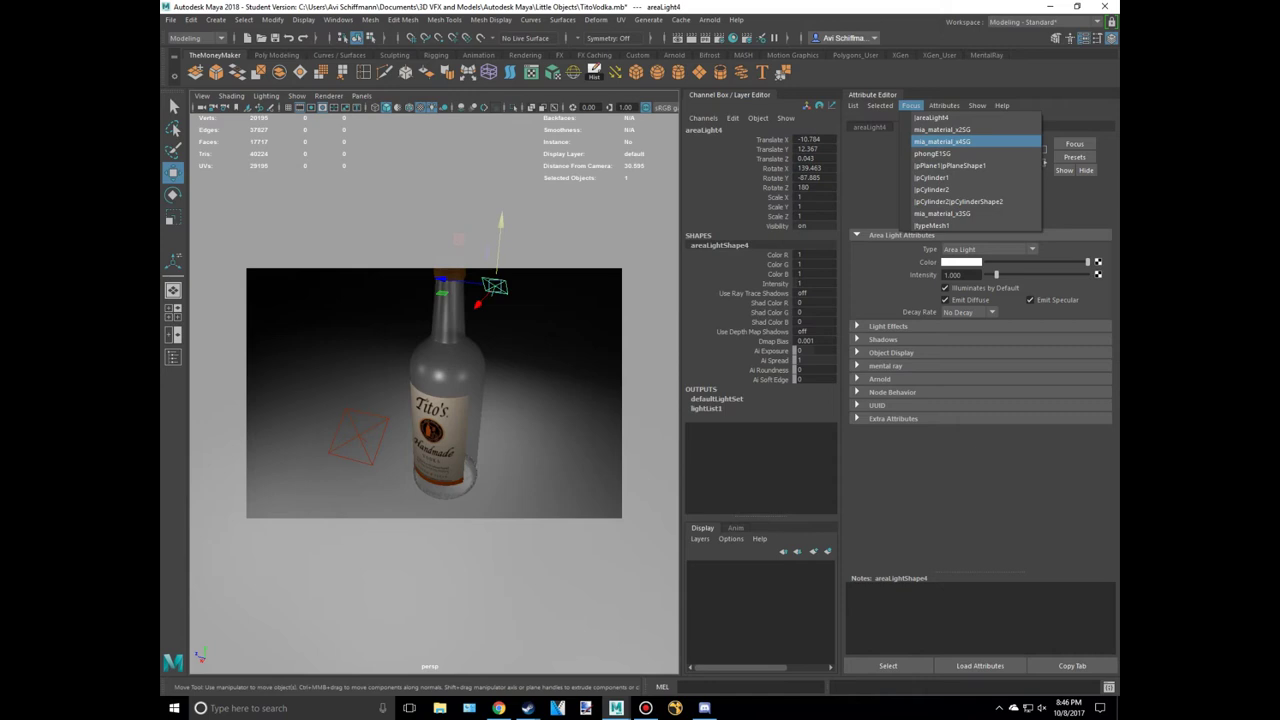
left_click(941, 141)
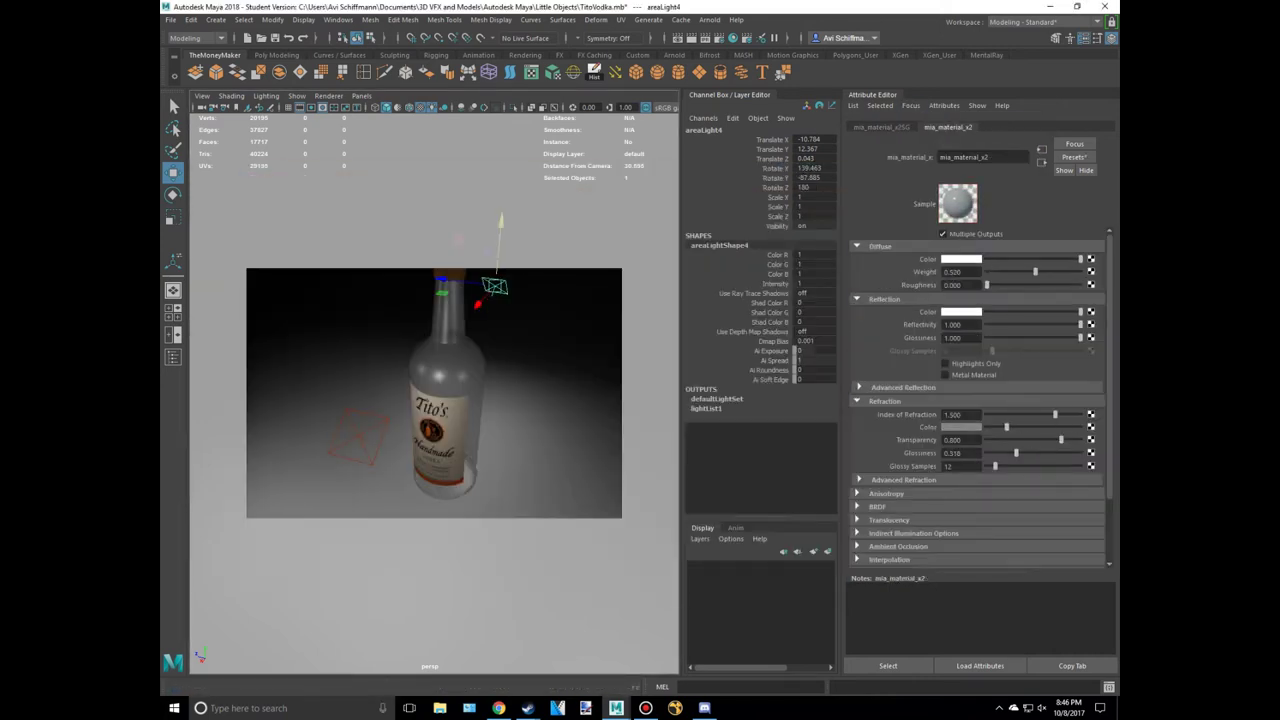
left_click(172, 357)
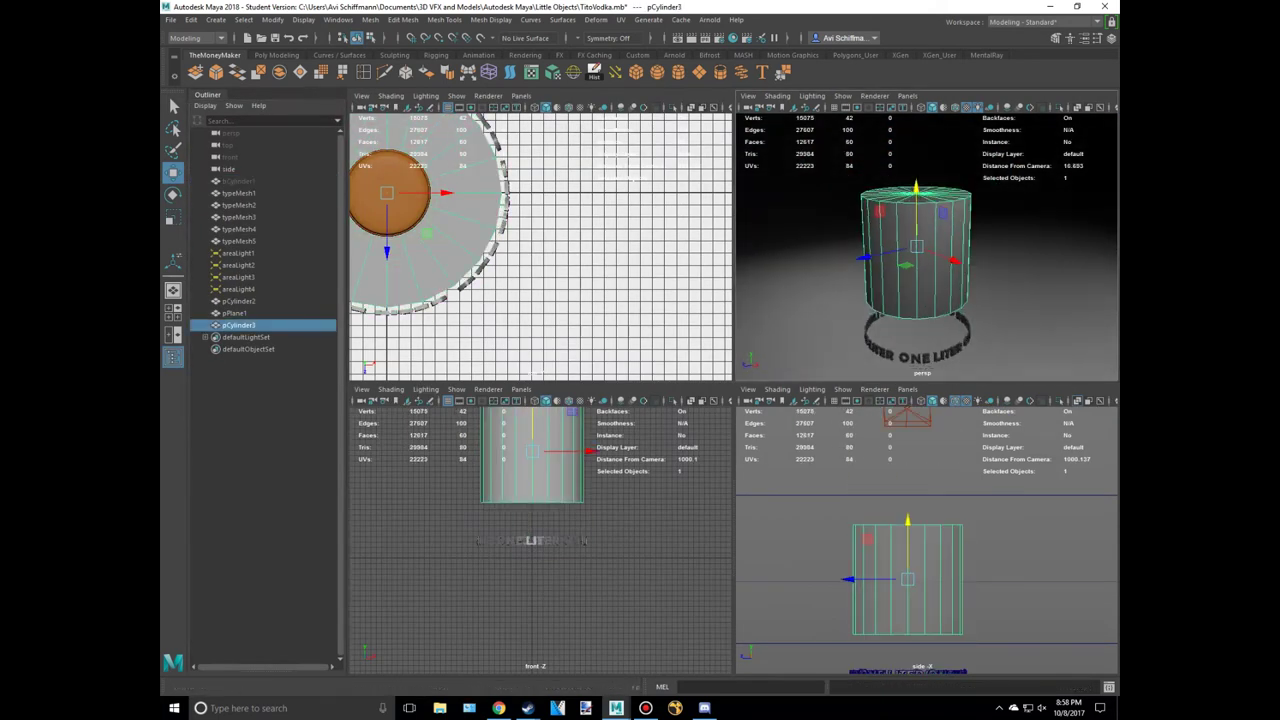
left_click(238, 301)
key("ctrl+h")
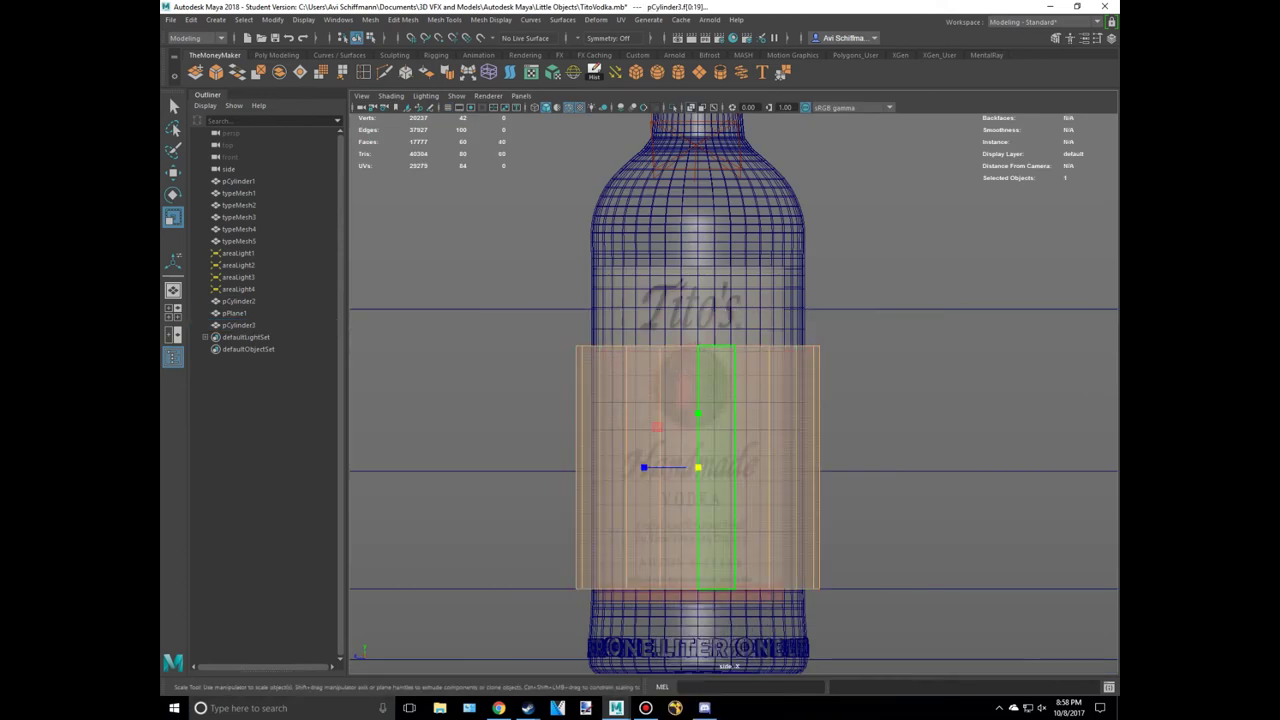
Narrow the new cylinder pCylinder3 to fit inside the bottle and switch to face selection
key("alt+Tab")
key("alt+Tab")
middle_click_drag(700, 300, 676, 340, "alt")
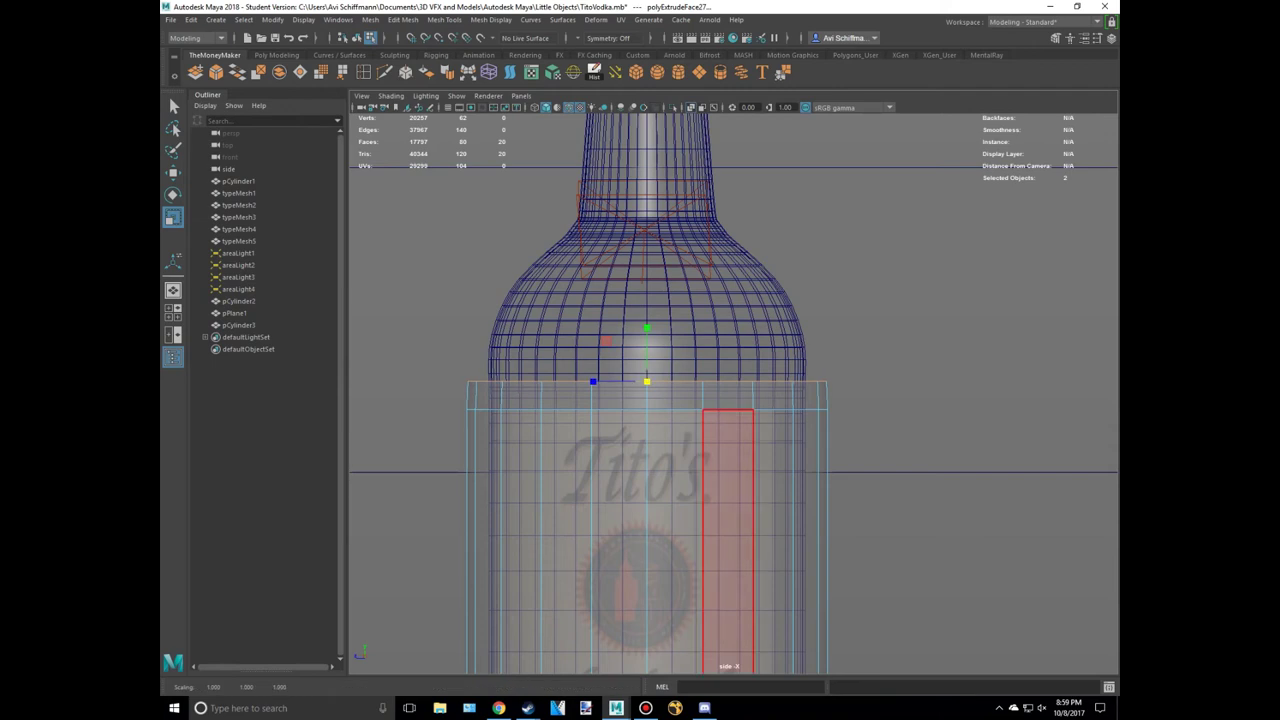
right_click_drag(760, 370, 845, 333)
key("f")
left_click_drag(620, 539, 628, 539)
key("space")
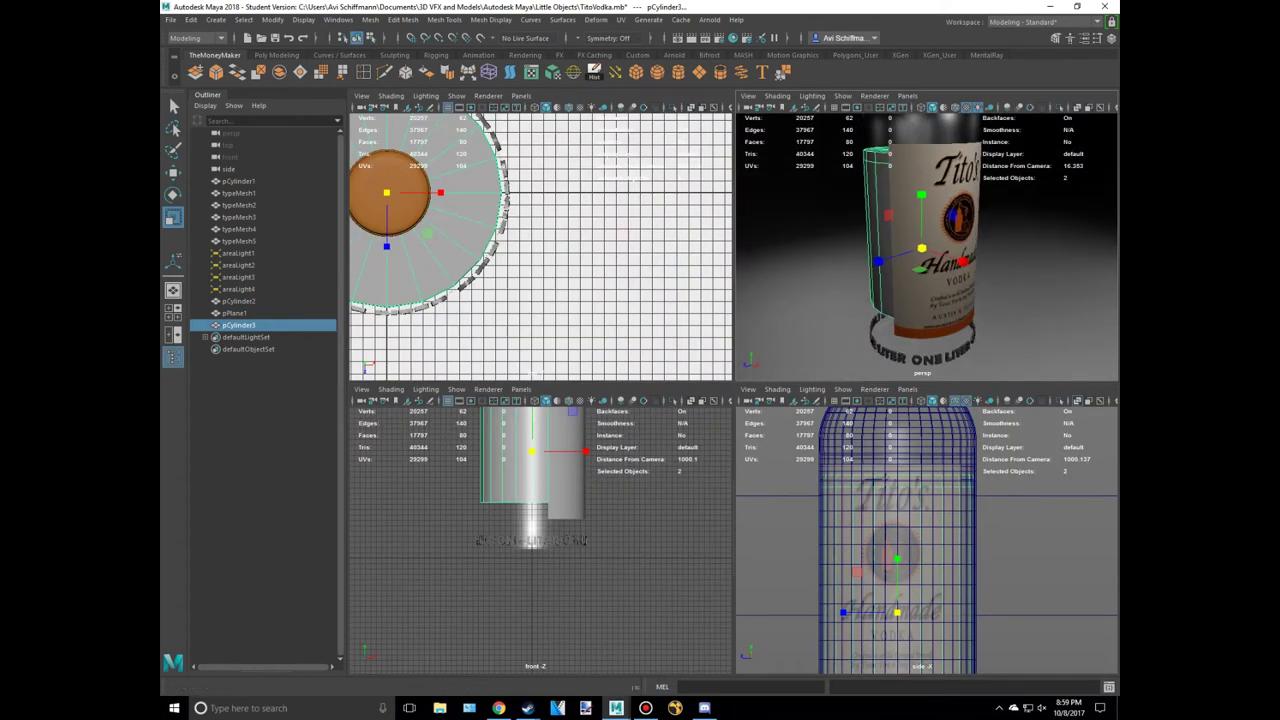
right_click(910, 268)
left_click(909, 300)
key("space")
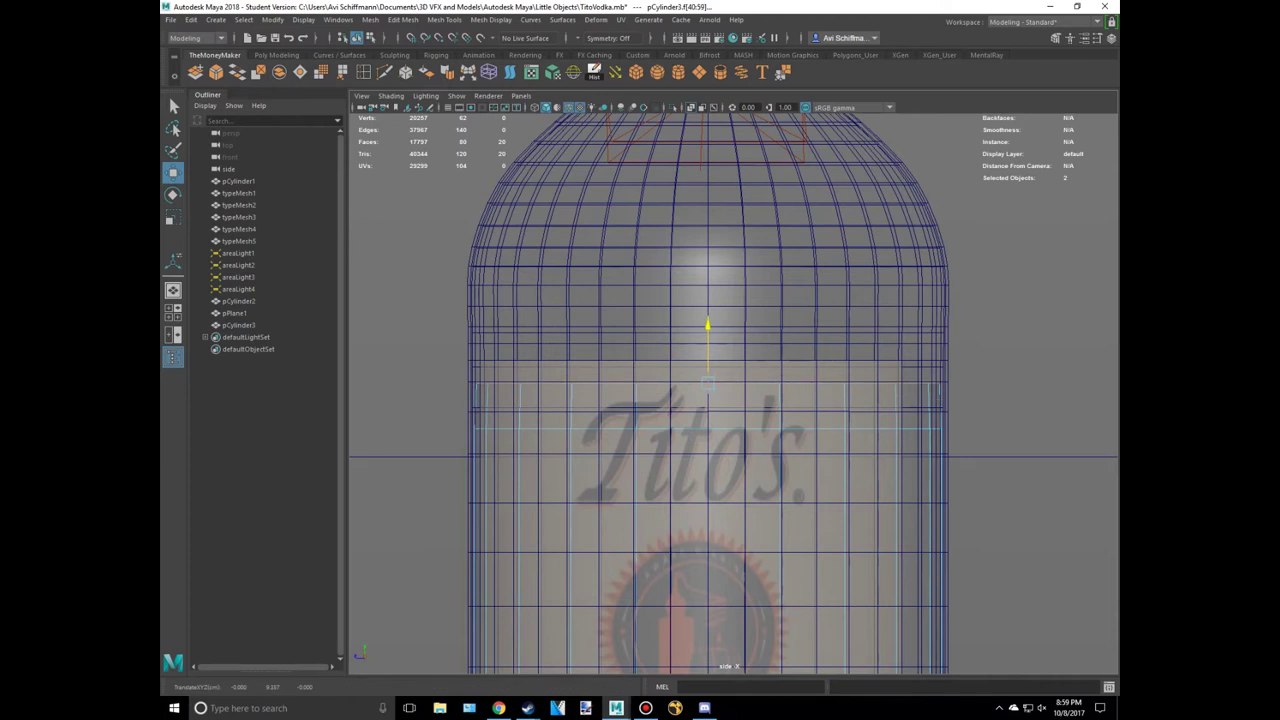
Extrude pCylinder3's top faces five times up through the shoulder into the bottle neck
middle_click_drag(700, 380, 690, 470, "alt")
key("ctrl+e")
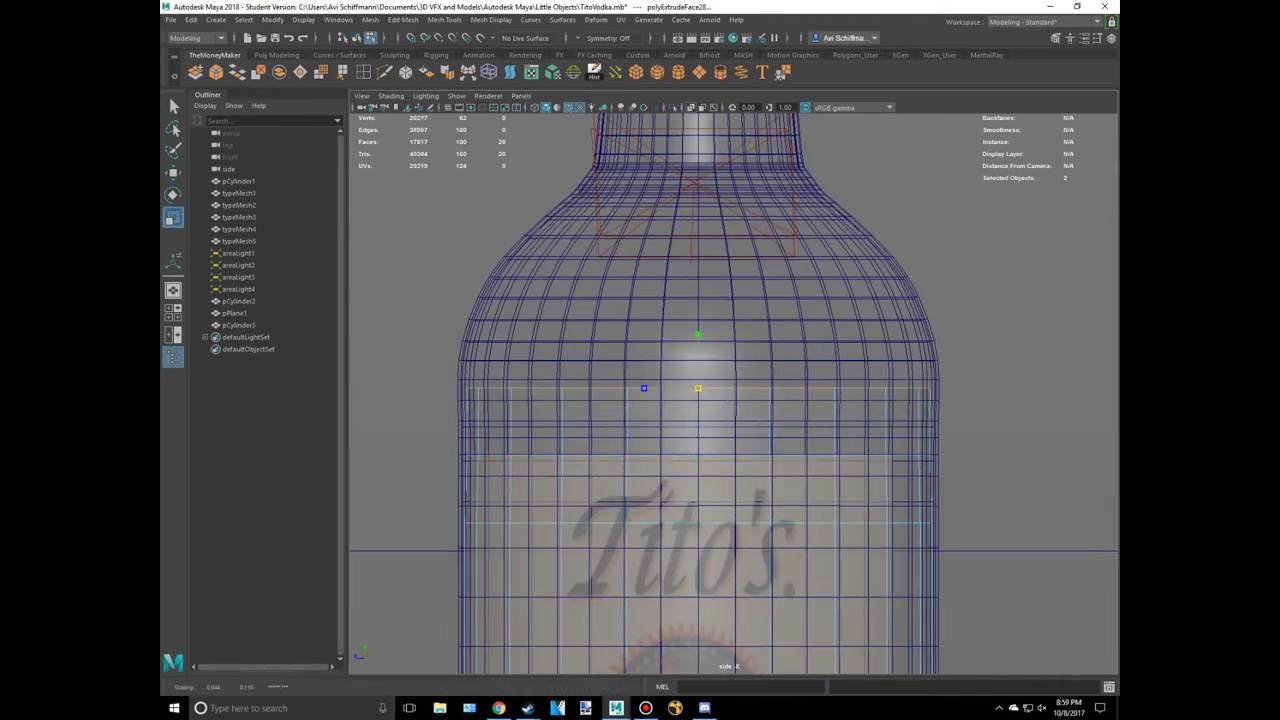
middle_click_drag(700, 380, 678, 460, "alt")
key("ctrl+e")
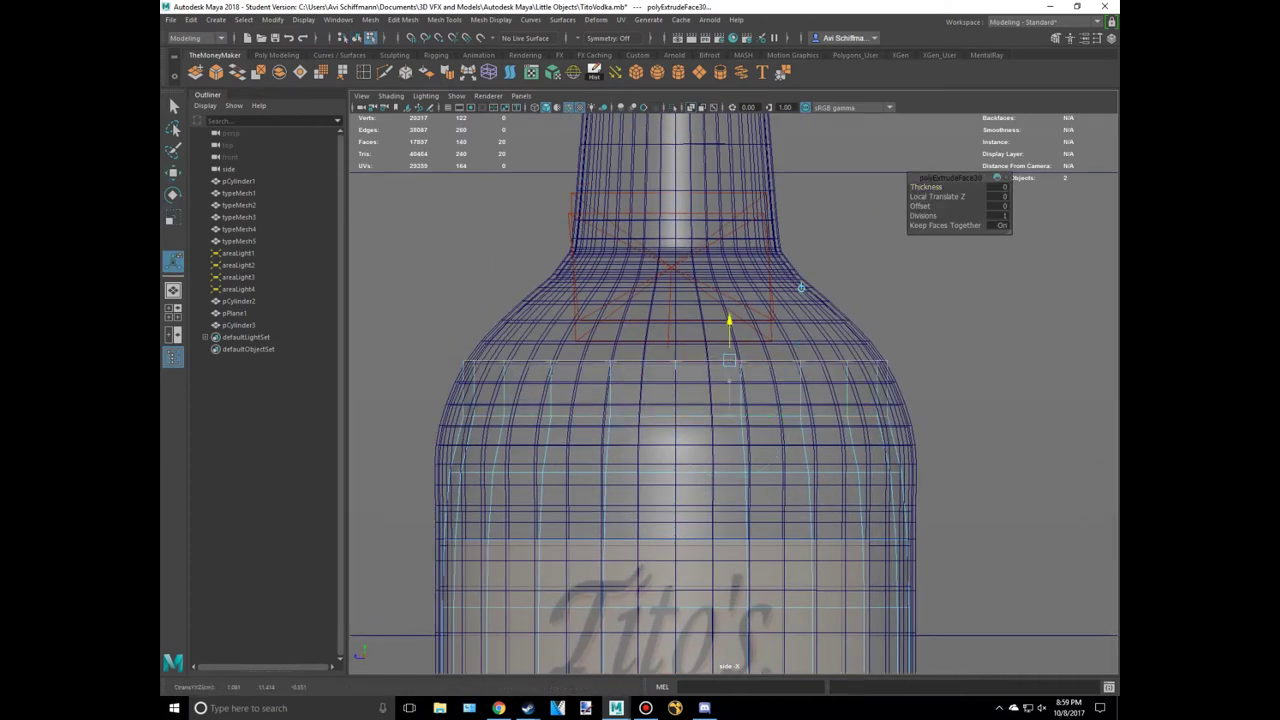
key("ctrl+e")
middle_click_drag(794, 284, 771, 341, "alt")
key("ctrl+e")
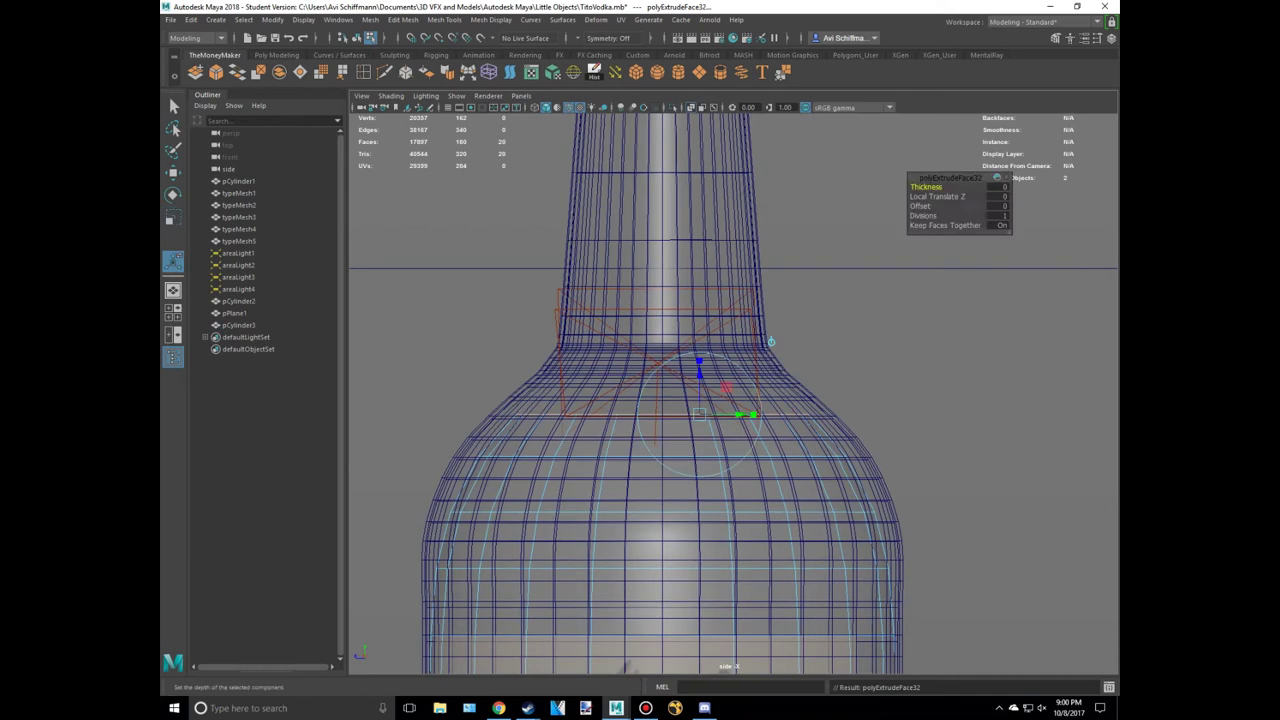
middle_click_drag(735, 288, 725, 453, "alt")
key("ctrl+e")
scroll(725, 308, "down", 5)
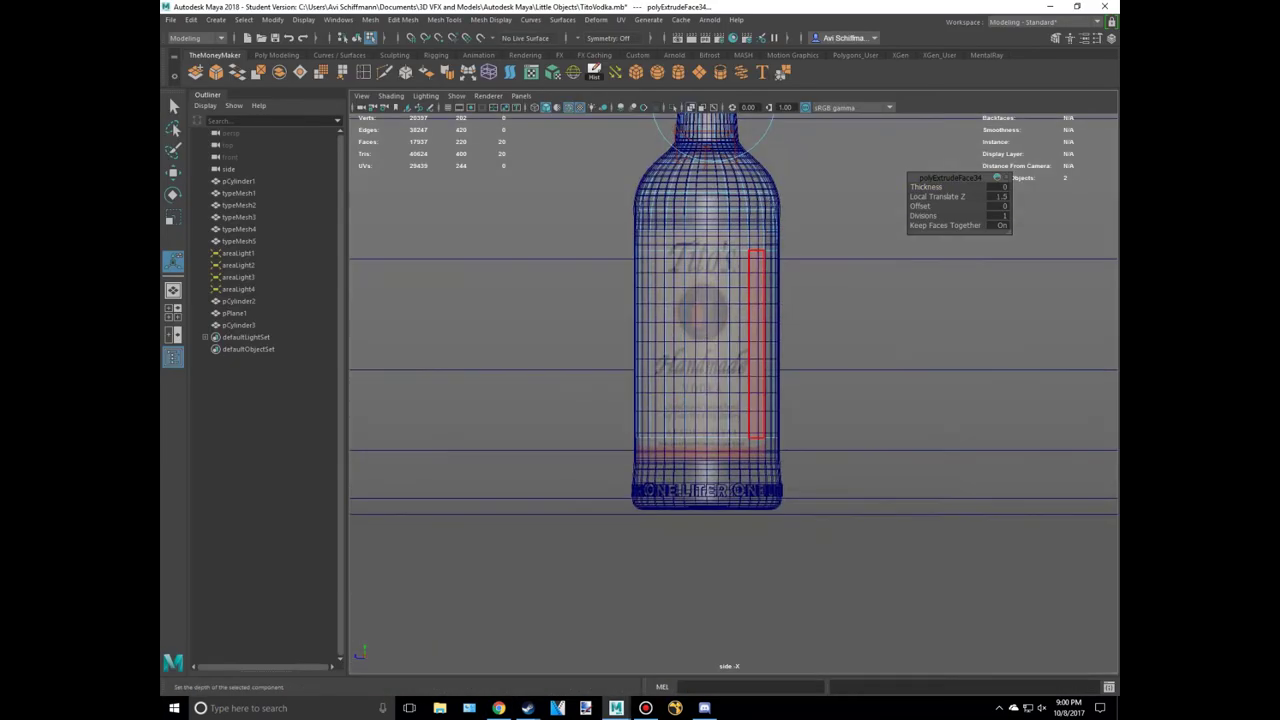
key("space")
key("F8")
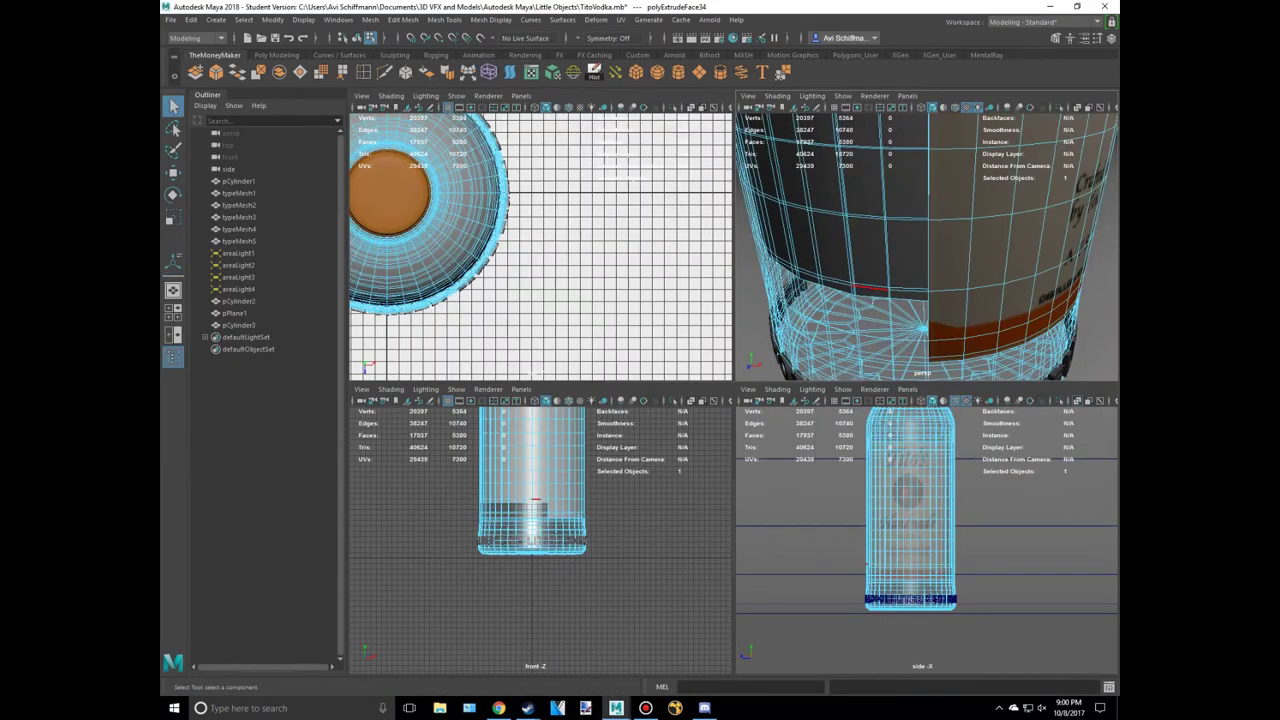
Select a band of faces on pCylinder3 and frame the view on them
key("w")
key("space")
key("space")
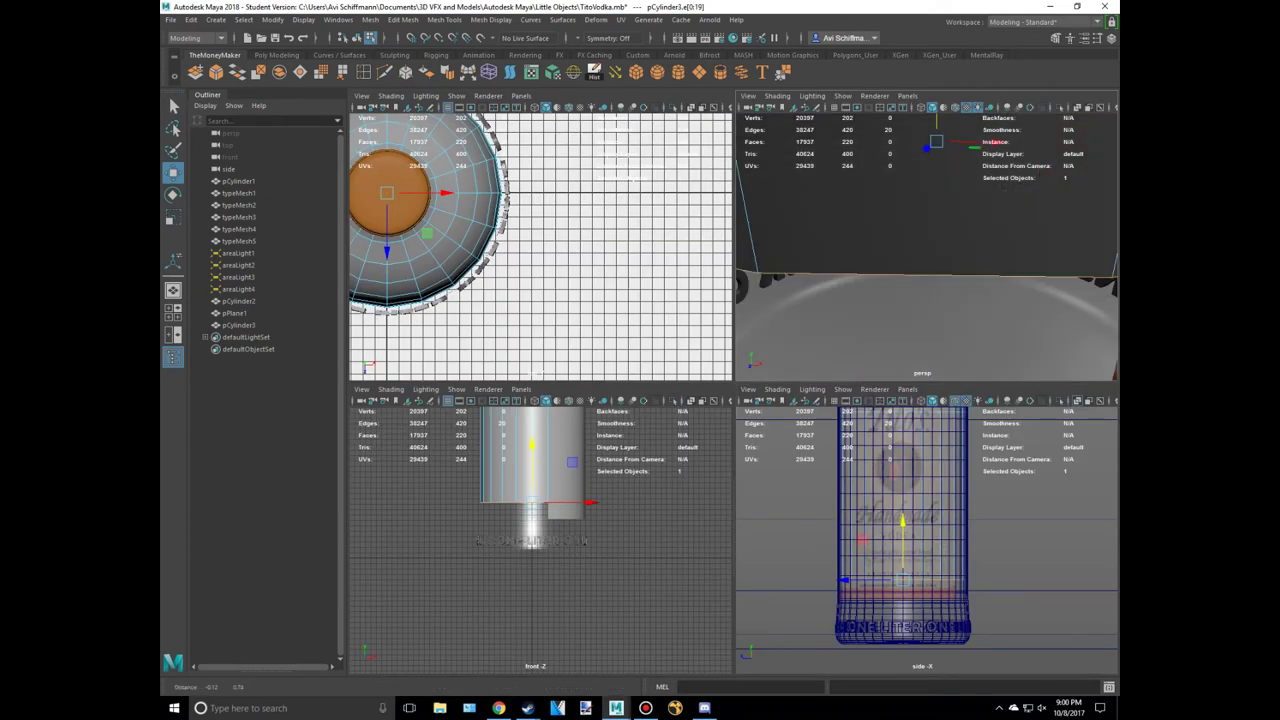
right_click_drag(874, 254, 874, 290)
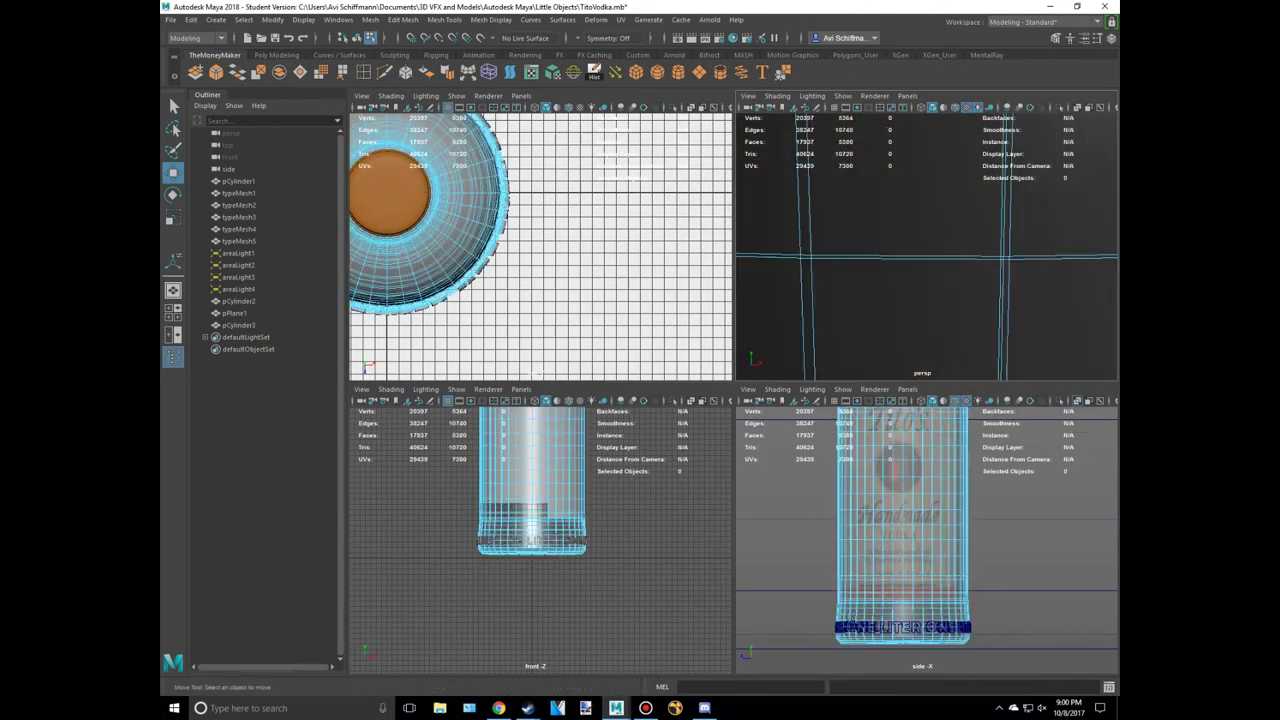
scroll(905, 225, "up", 3)
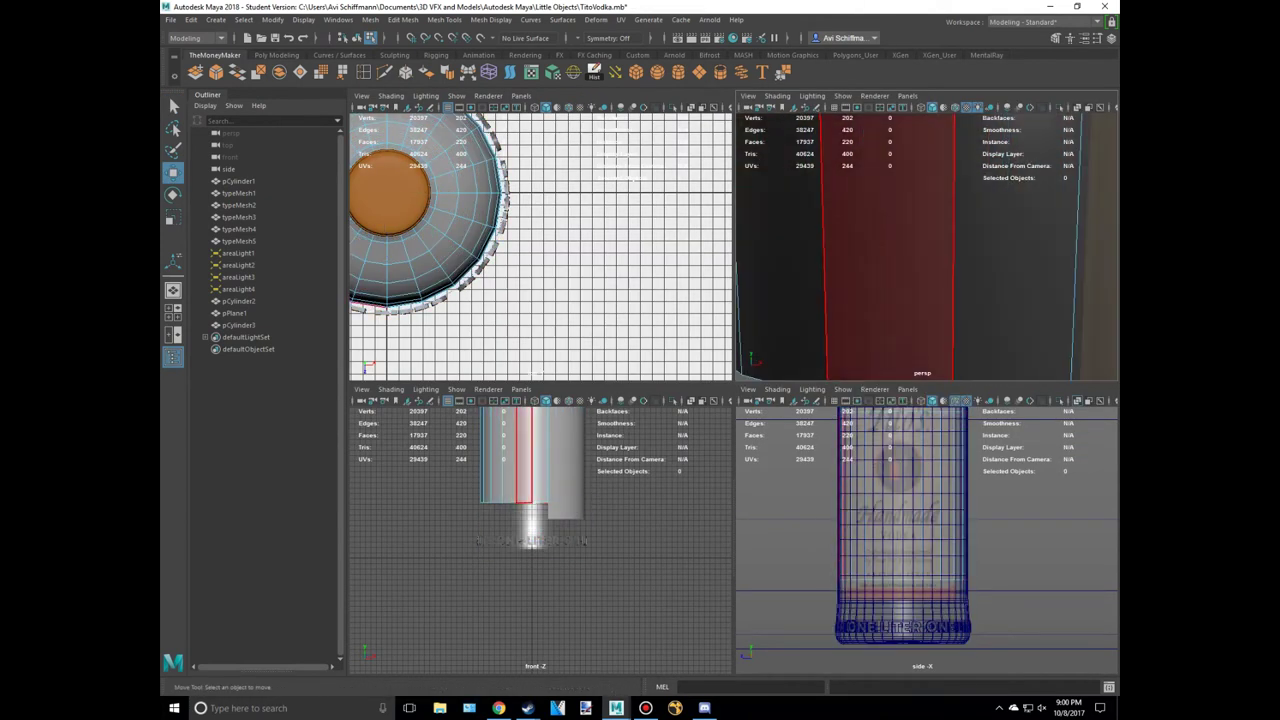
left_click_drag(1087, 117, 800, 330)
key("f")
left_click_drag(927, 240, 900, 250, "alt")
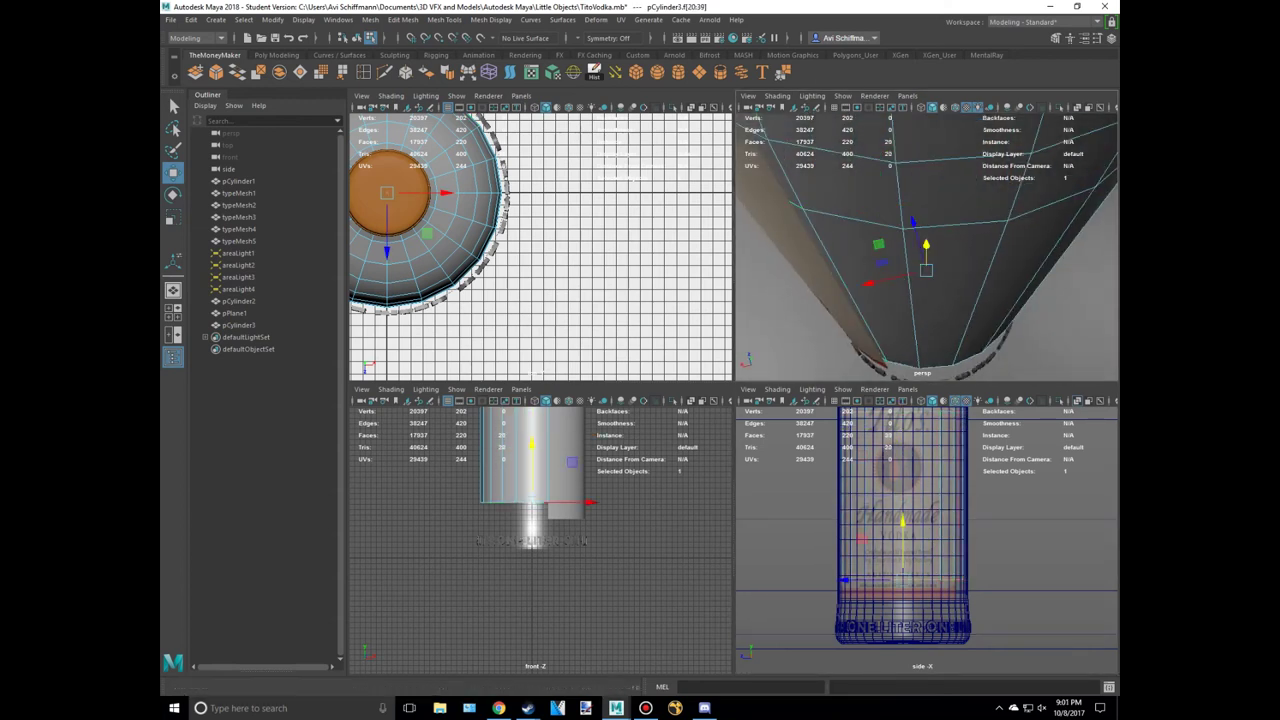
Scale the selected faces, then return to the lit perspective view of the bottle
key("alt+Tab")
key("Tab")
key("alt+Tab")
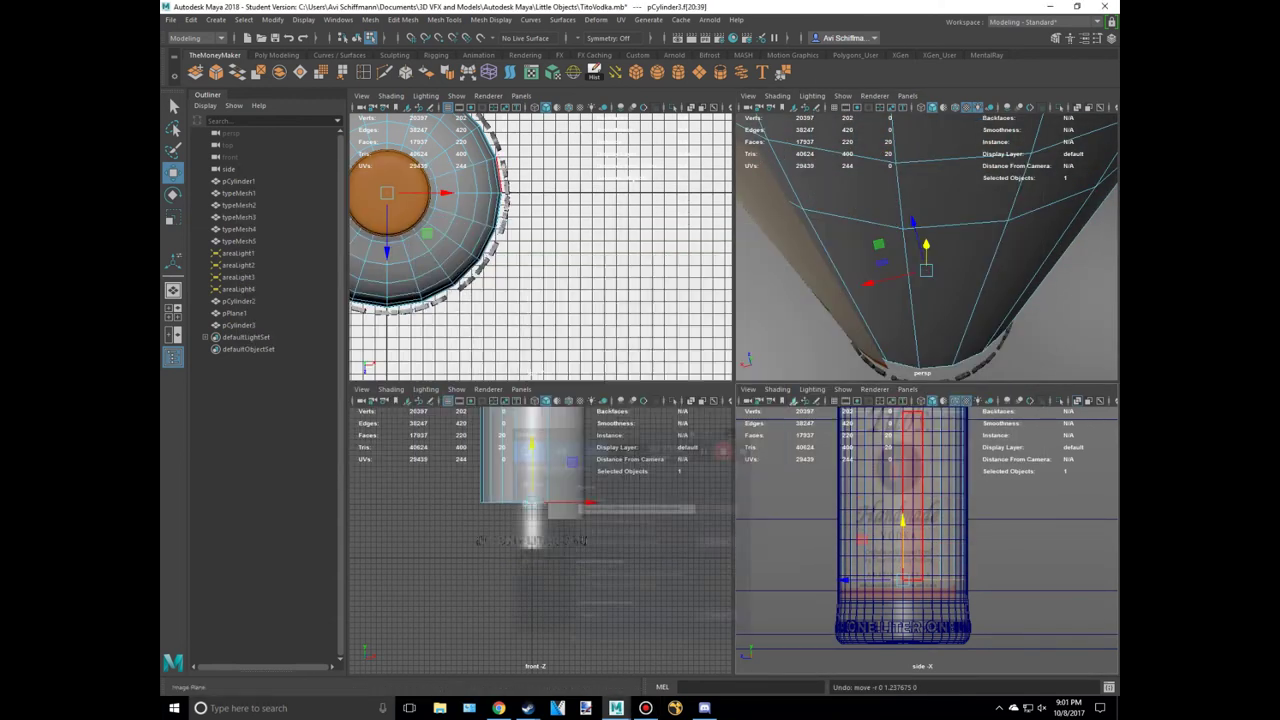
key("space")
scroll(715, 400, "up", 2)
scroll(715, 400, "up", 2)
key("r")
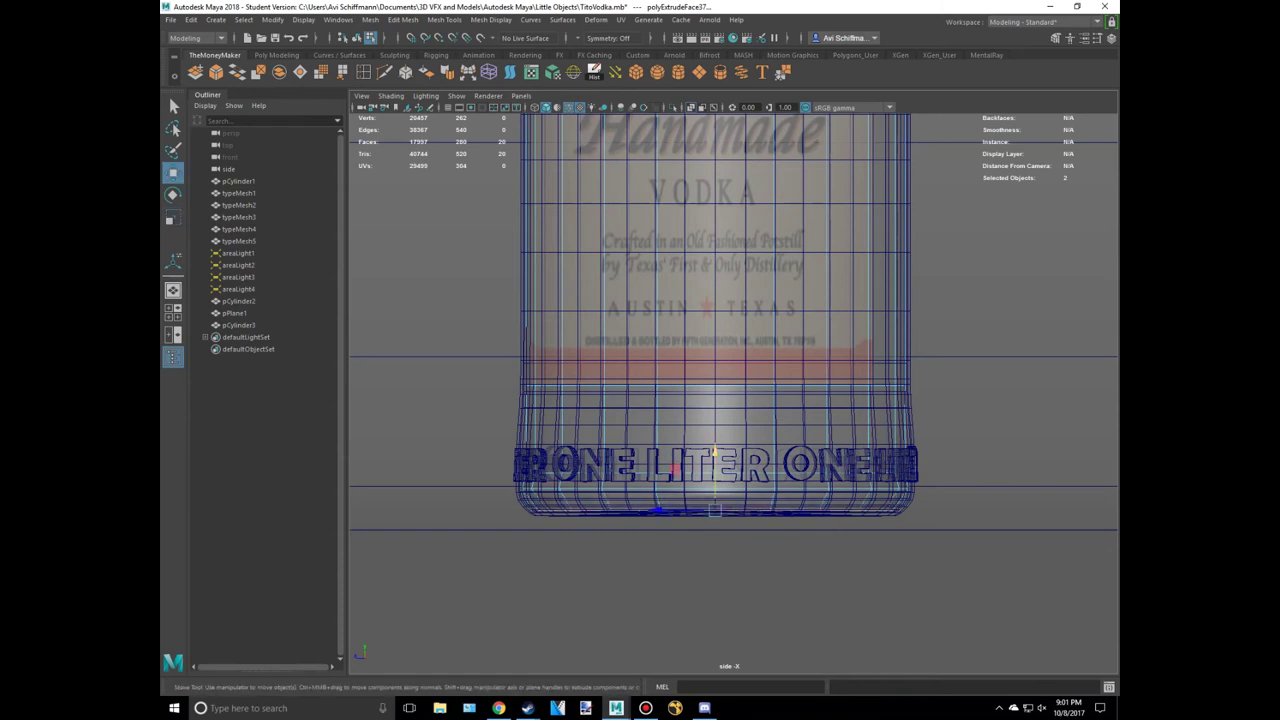
key("7")
scroll(733, 390, "down", 3)
scroll(733, 390, "down", 3)
left_click_drag(733, 390, 733, 300, "alt")
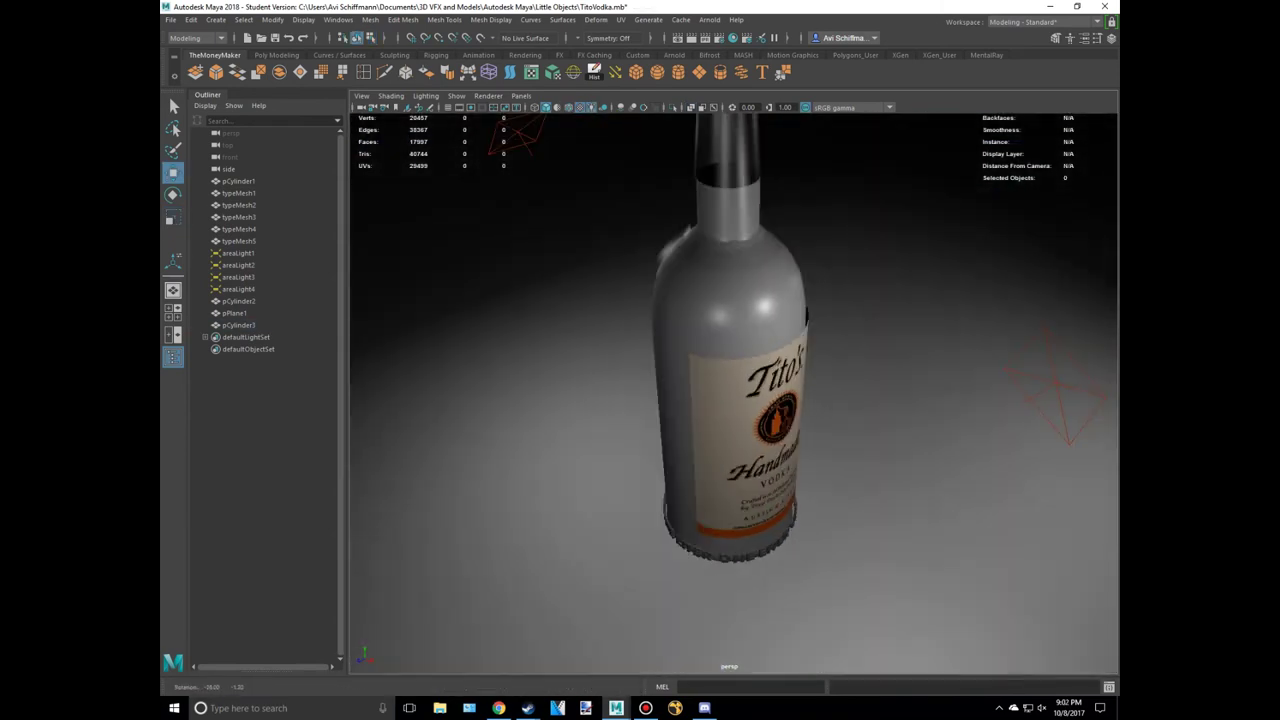
Select the plain bottle shell pCylinder3 and frame it from the side
left_click(730, 380)
left_click(238, 325)
key("f")
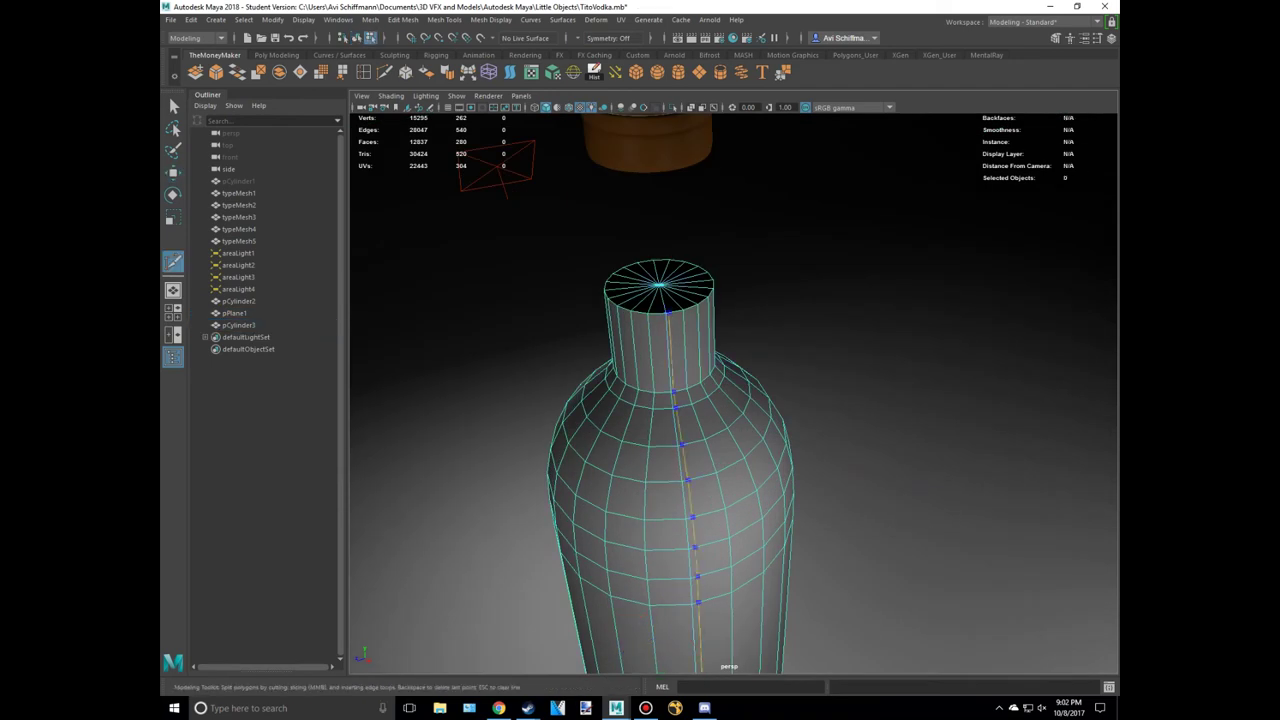
left_click_drag(695, 380, 695, 283, "alt")
right_click_drag(729, 565, 780, 575, "alt")
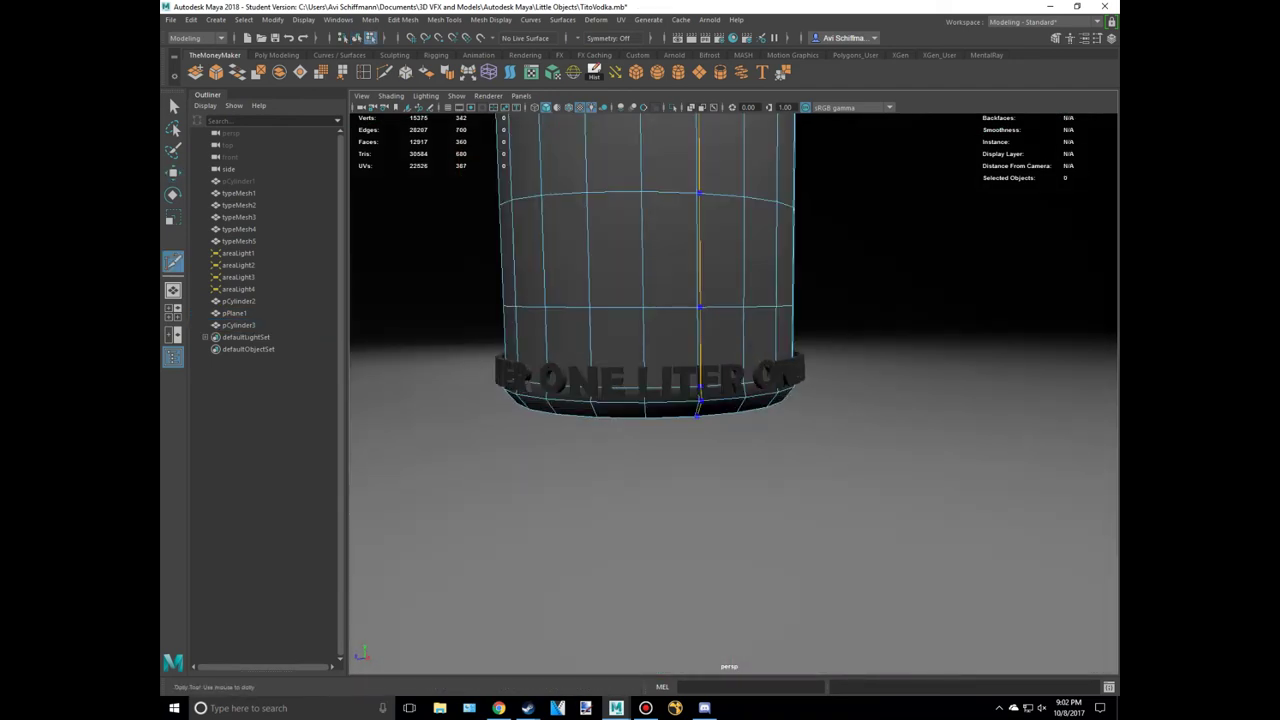
left_click(238, 325)
left_click(234, 313)
left_click(238, 325)
key("f")
Fill the hole, smooth pCylinder3, and assign a mia_material_x5 with 0.695 refraction transparency
left_click(370, 19)
right_click_drag(700, 349, 700, 648)
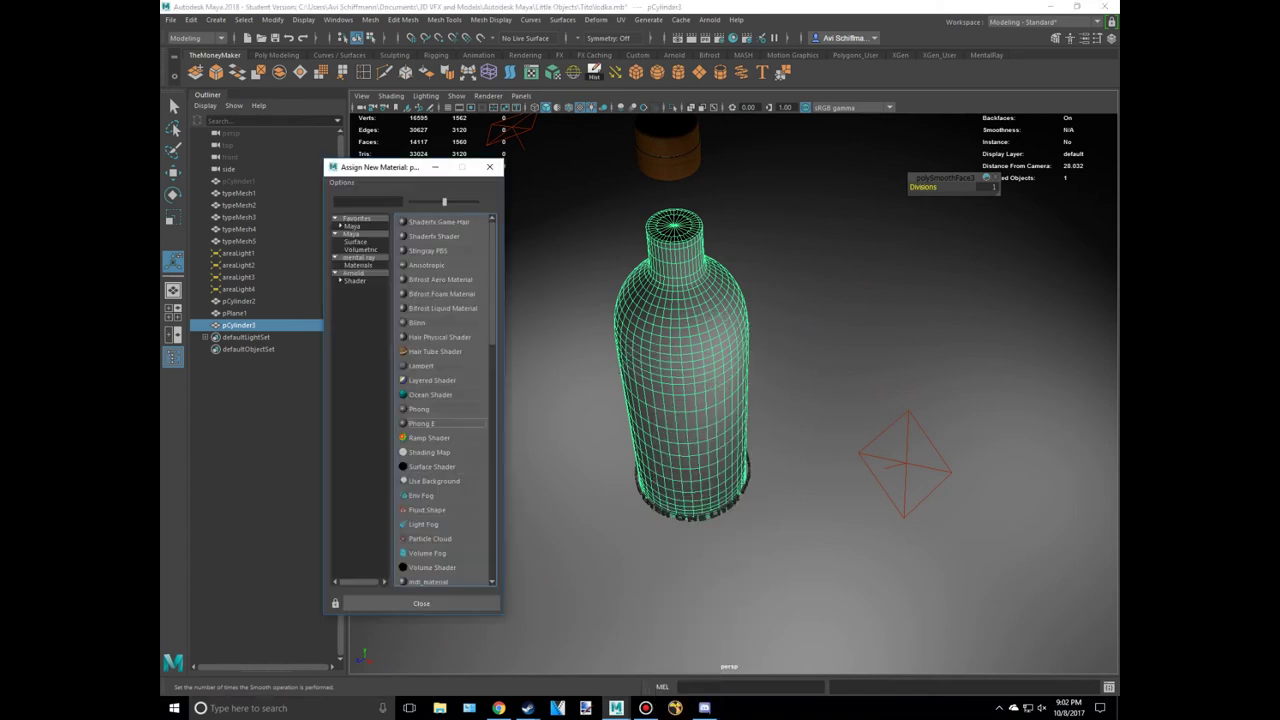
left_click(428, 581)
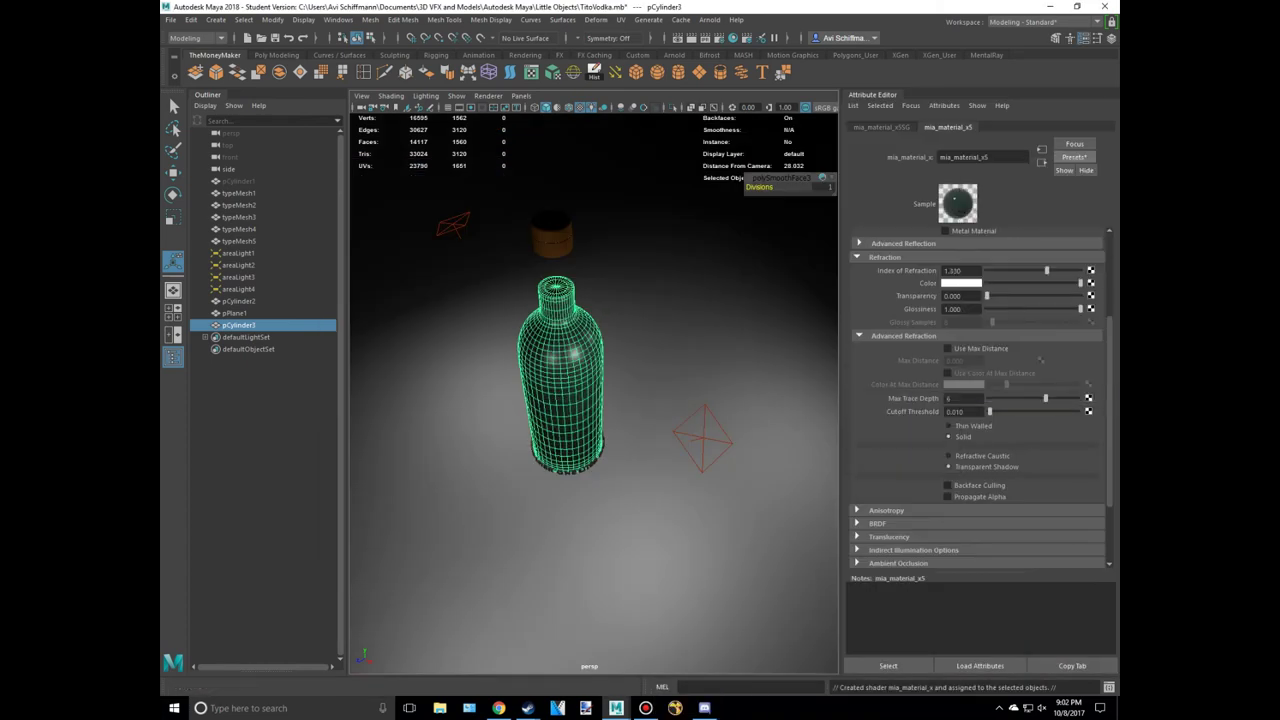
left_click(960, 283)
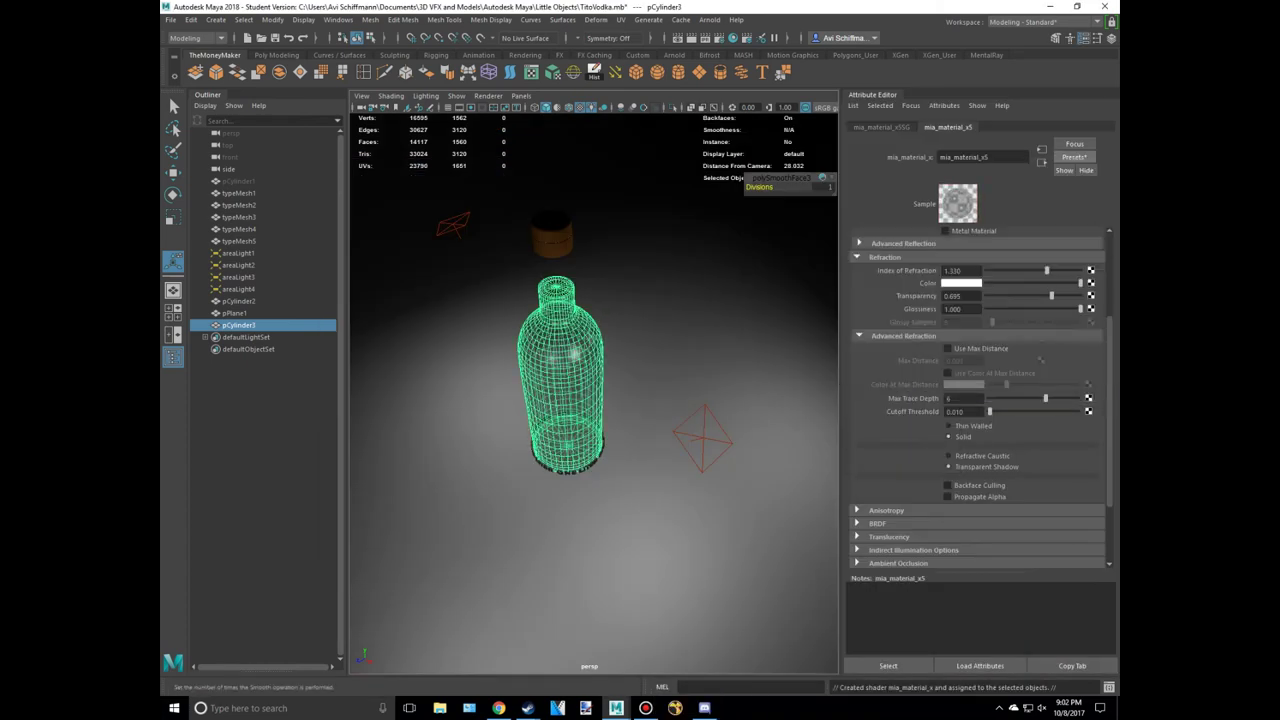
Select the labeled bottle pCylinder1, frame it, and render a mental ray test image
left_click(238, 181)
key("f")
left_click(594, 72)
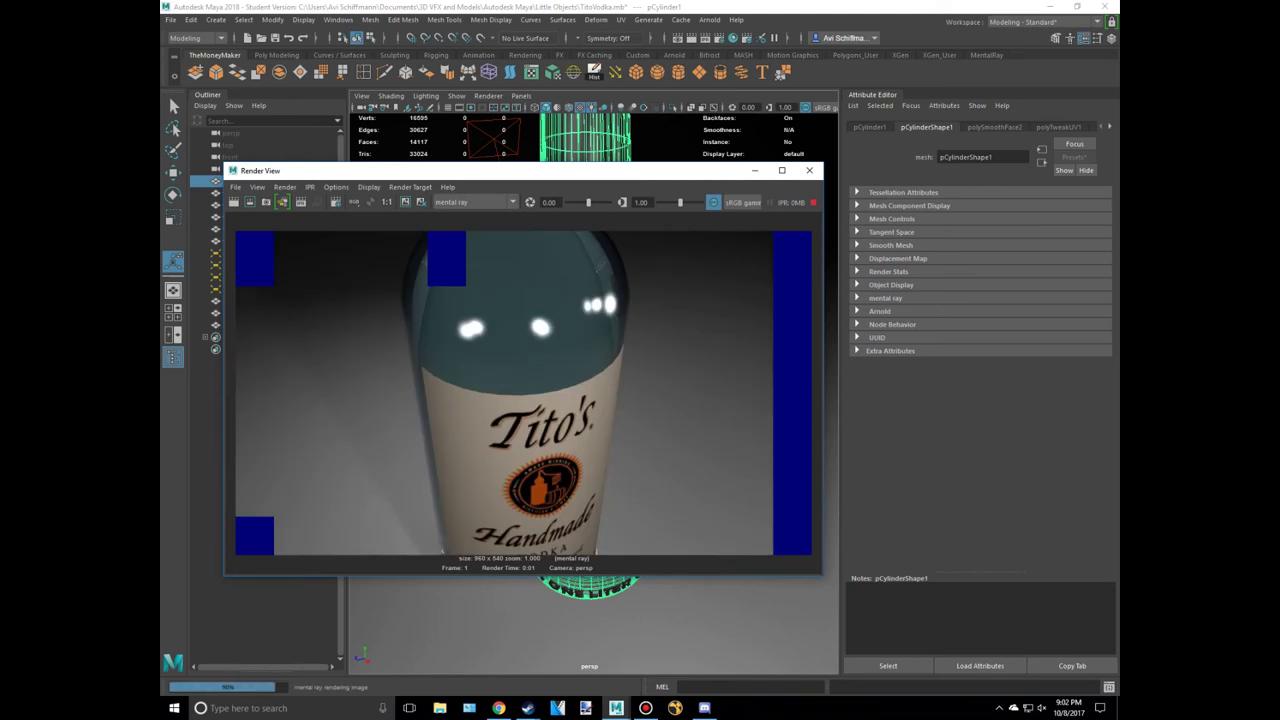
Select the glass bottle pCylinder3 and run two more mental ray test renders
left_click(808, 169)
scroll(594, 390, "down", 3)
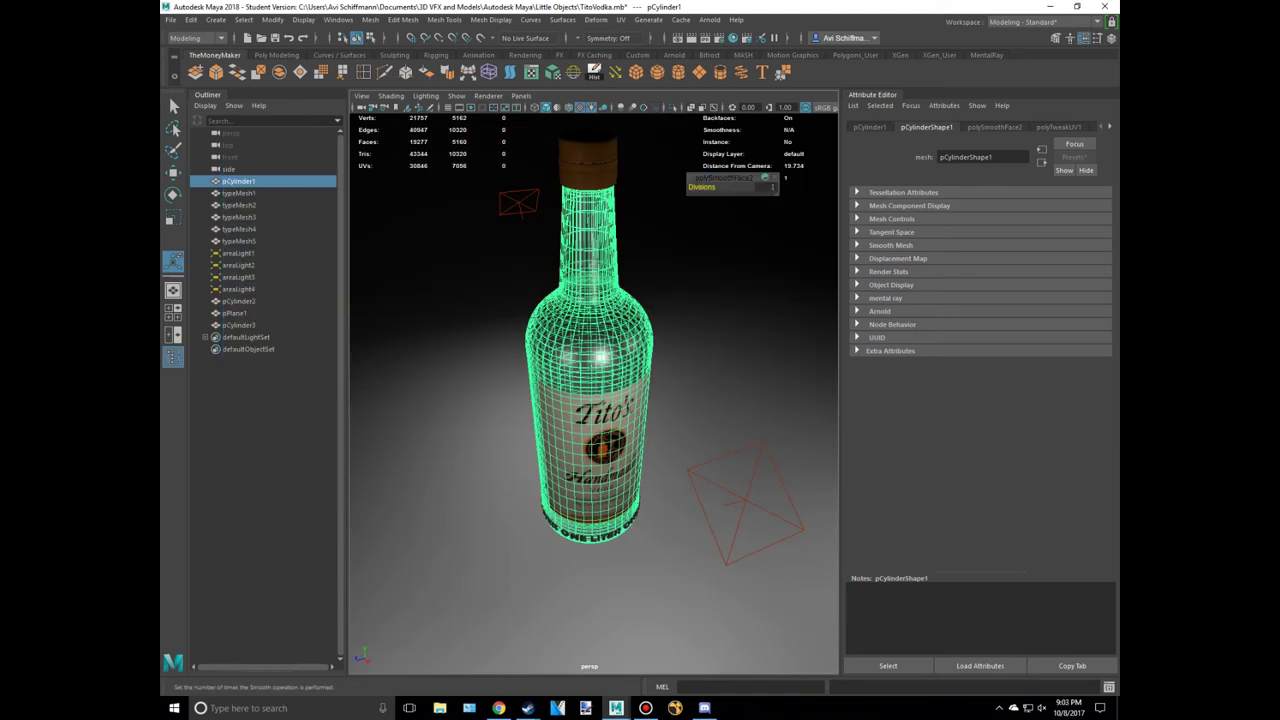
left_click(588, 152)
left_click(594, 72)
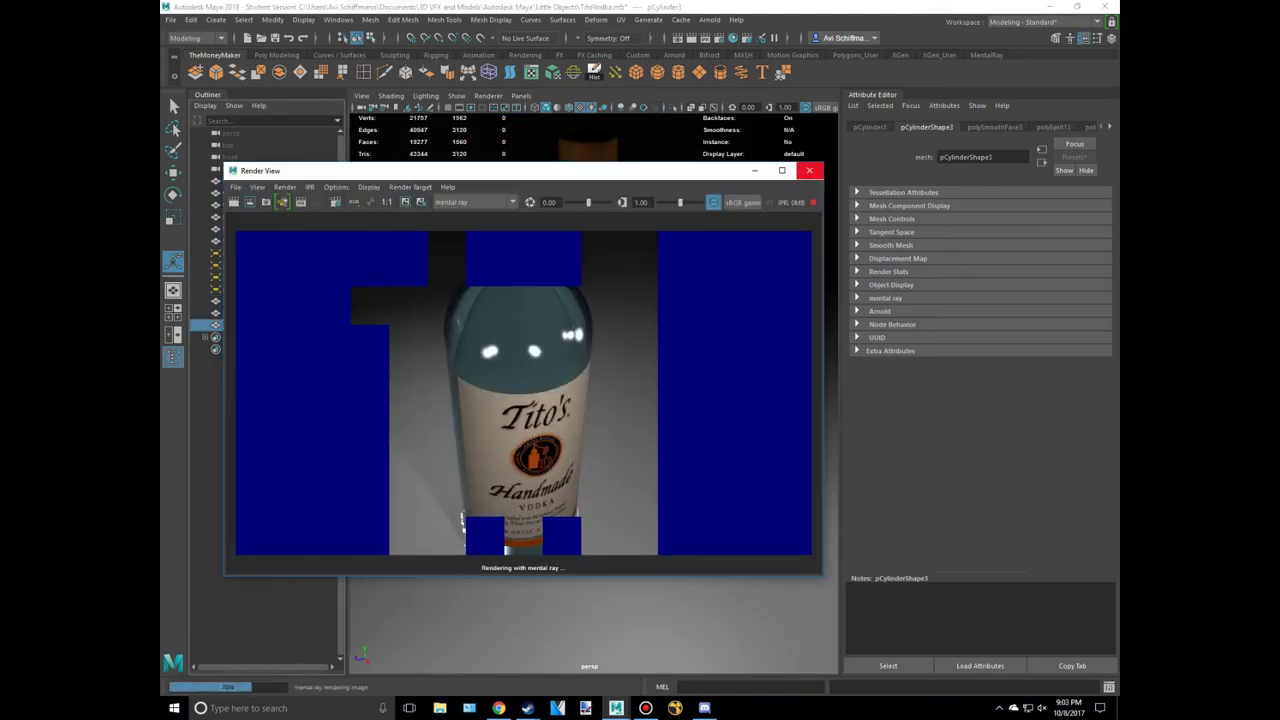
left_click(809, 171)
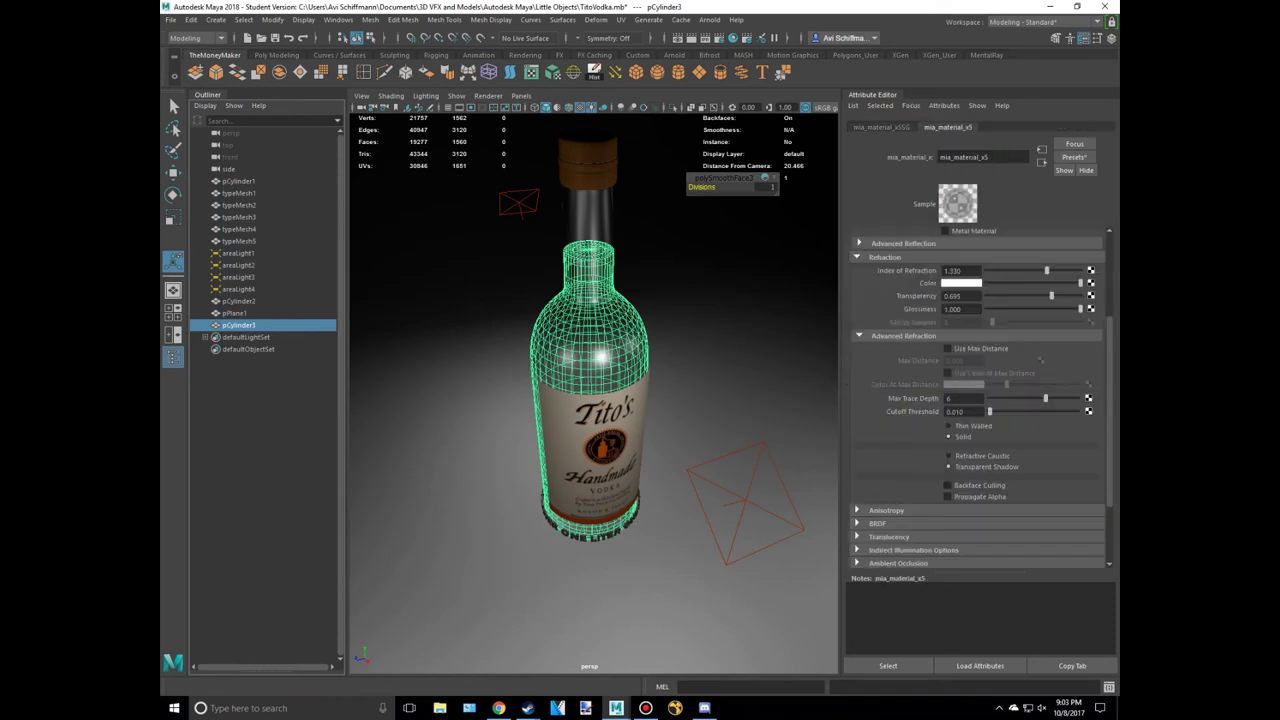
scroll(975, 400, "up", 5)
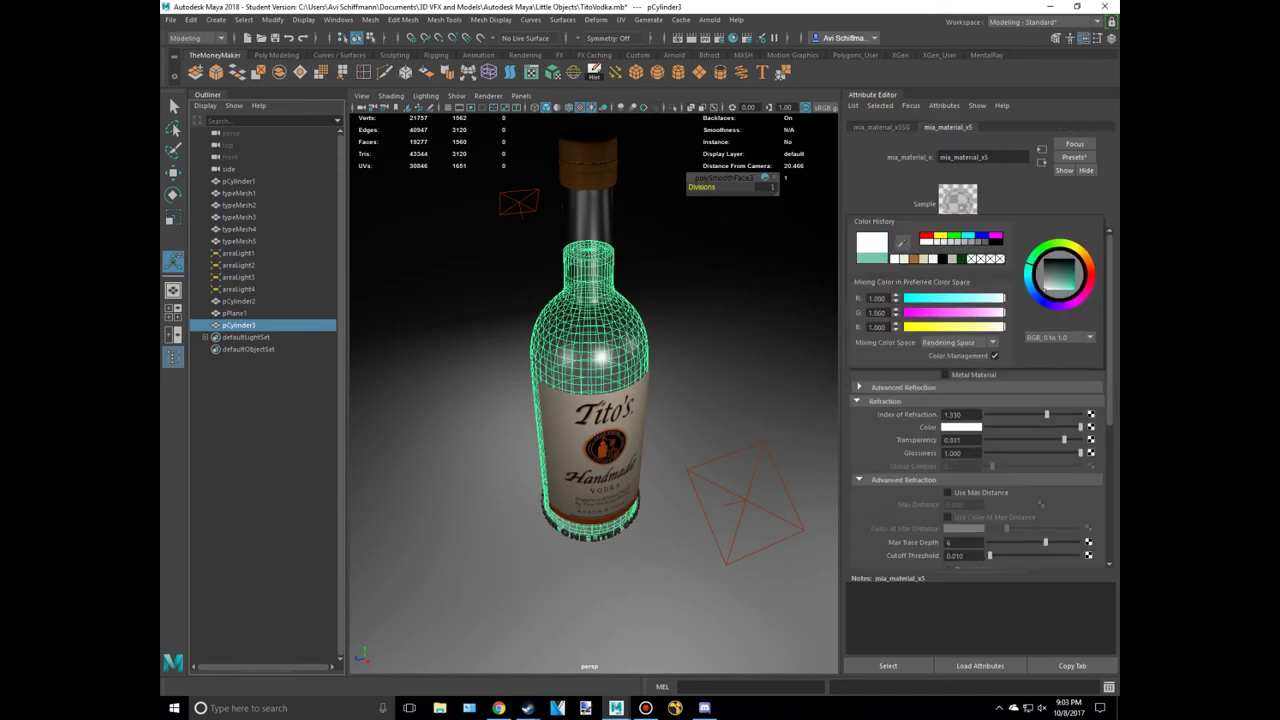
left_click(733, 38)
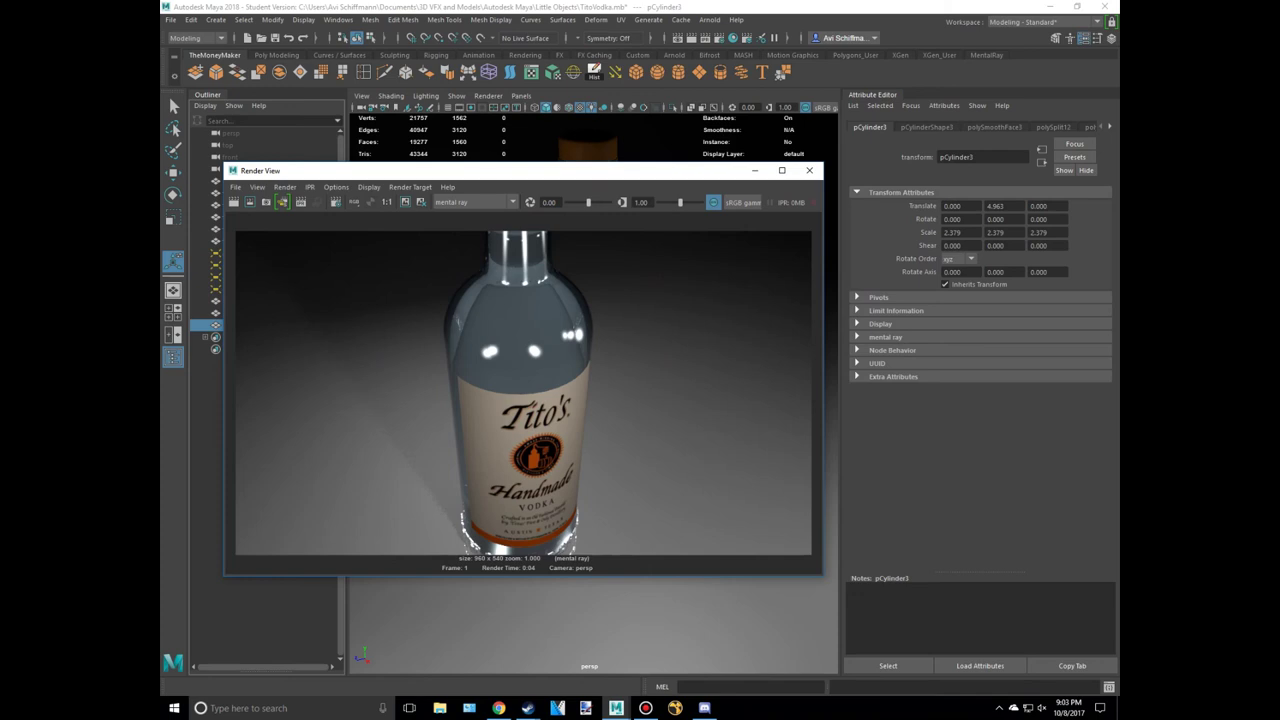
left_click(811, 168)
Raise mia_material_x5's refraction transparency to 0.831 and compare against the Tito's reference photos
left_click(911, 105)
left_click(940, 129)
left_click(960, 427)
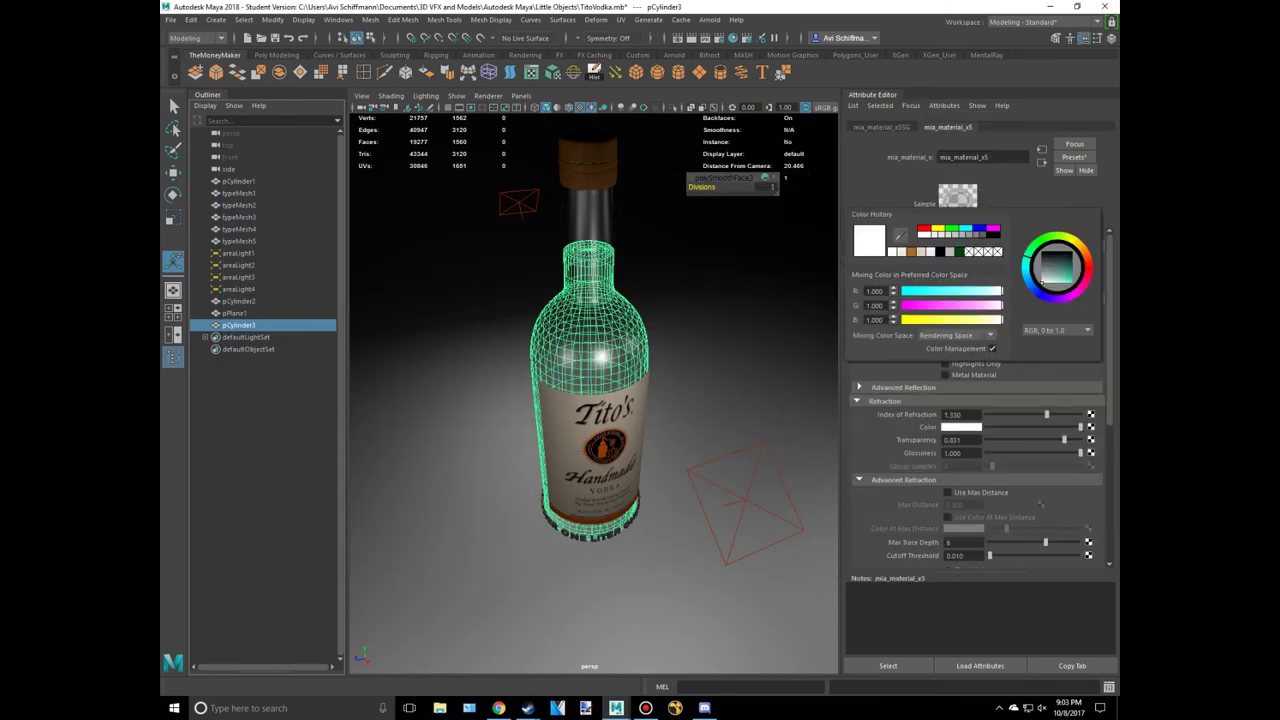
key("alt+Tab")
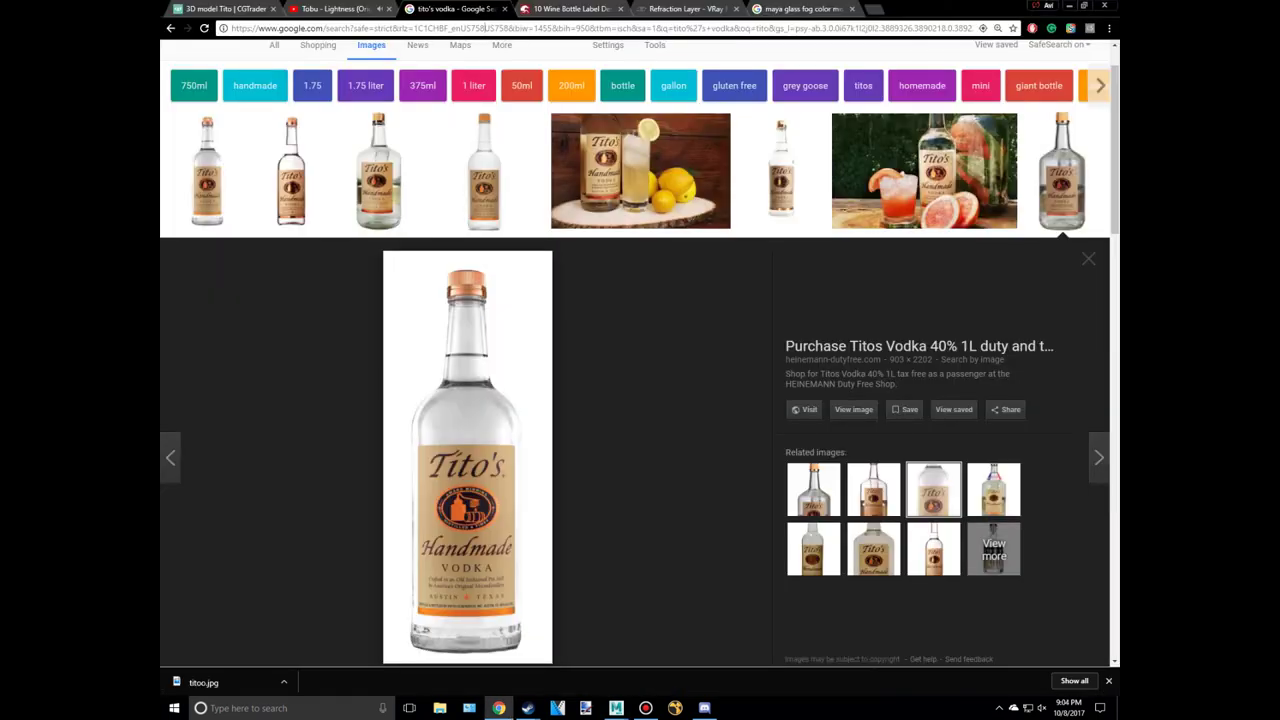
left_click(1062, 170)
key("alt+Tab")
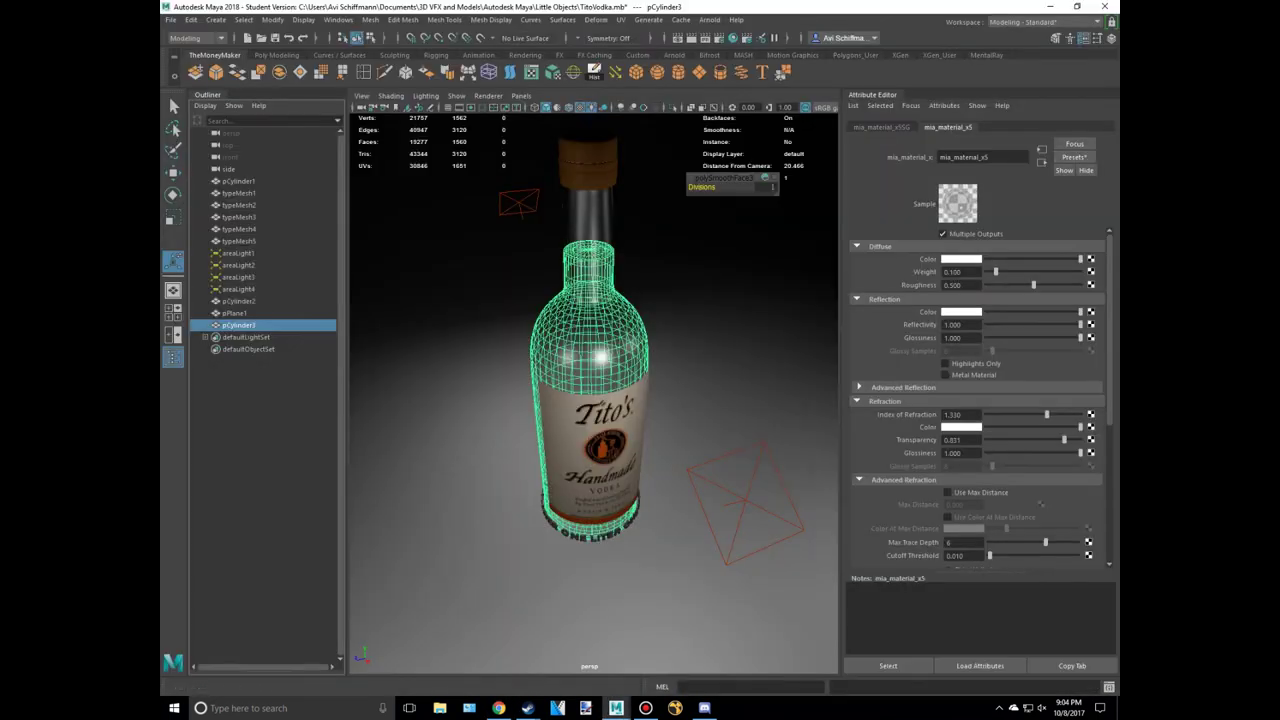
Raise the glass's refraction transparency, lower its reflectivity, and render the bottle
left_click_drag(1063, 439, 1079, 439)
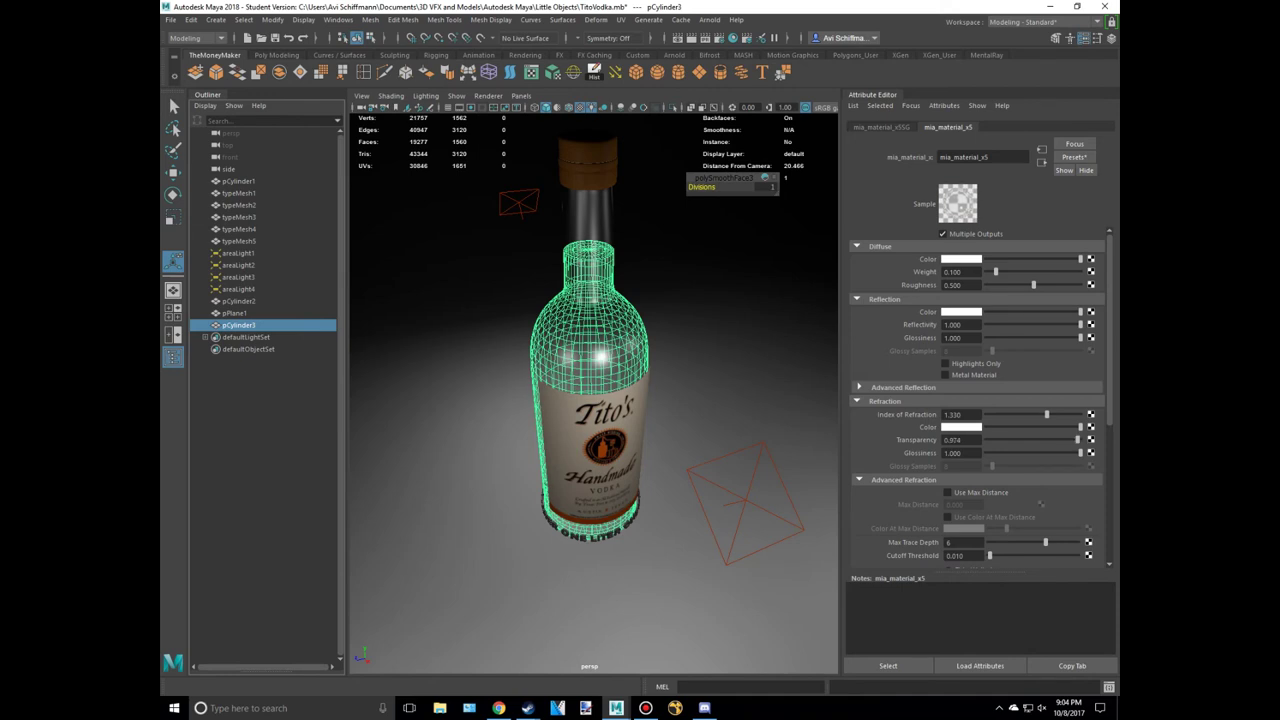
left_click_drag(1079, 324, 1007, 324)
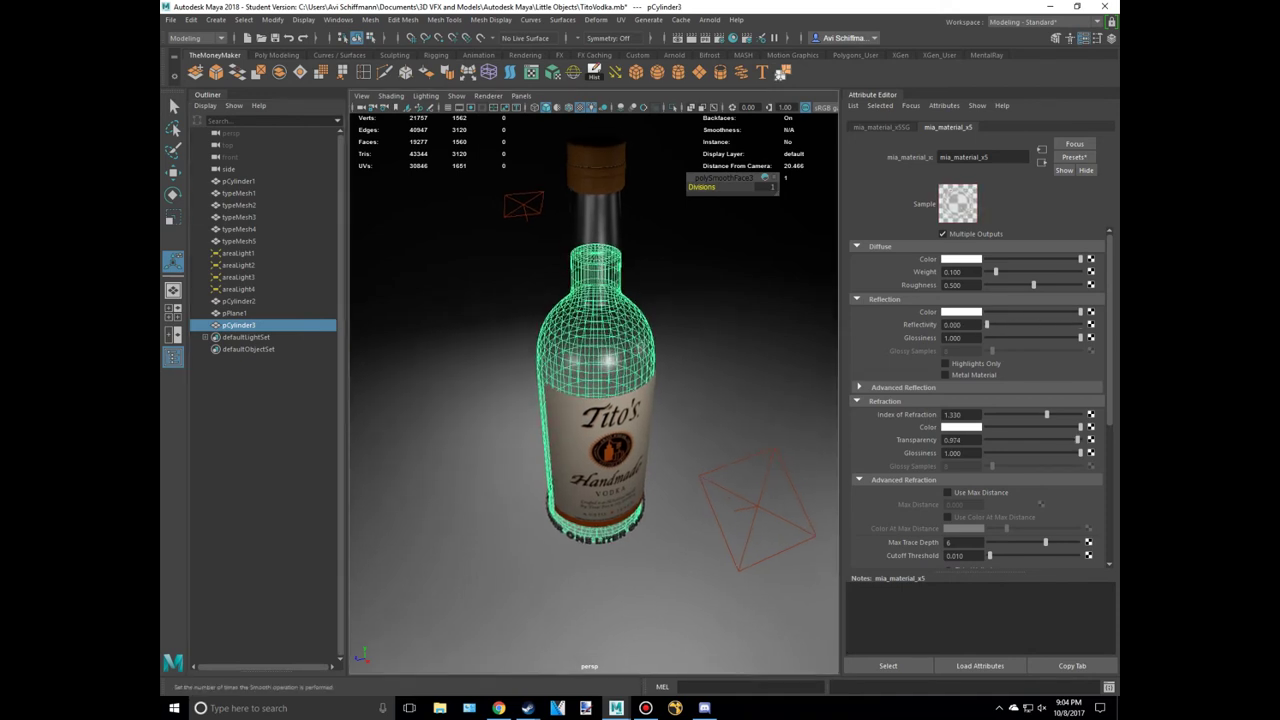
left_click(691, 38)
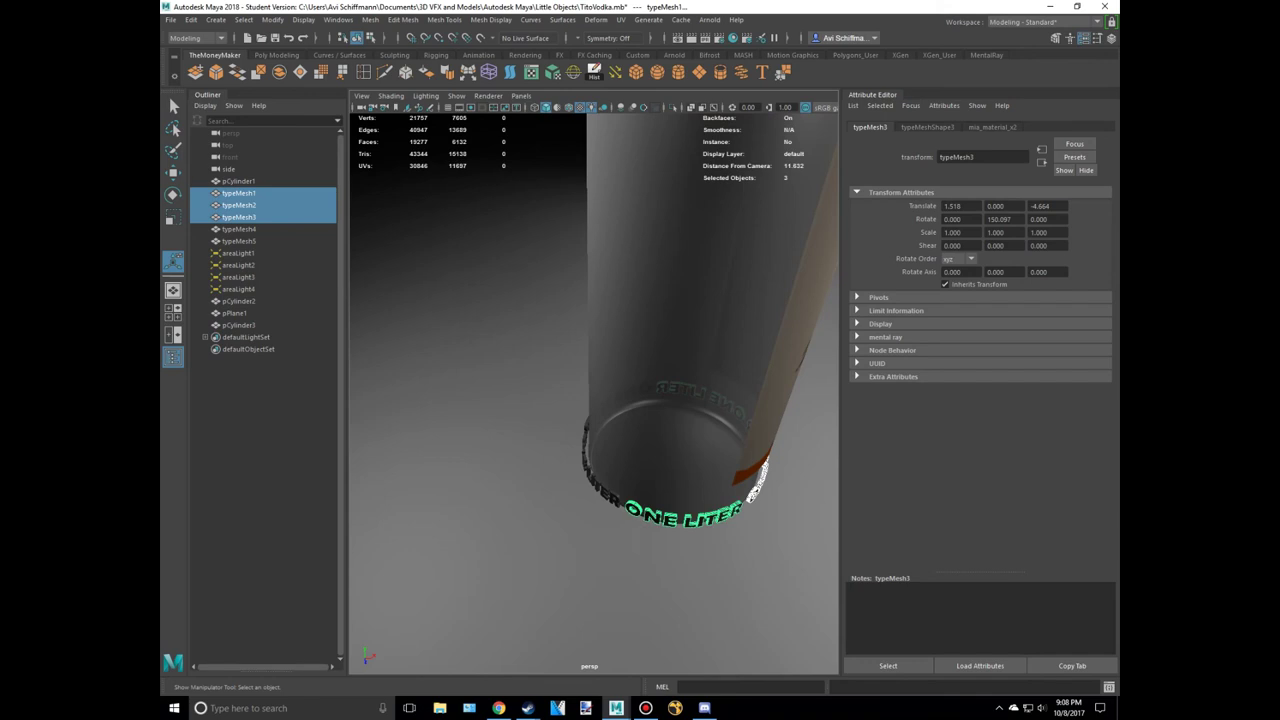
Select the ground plane pPlane1, adjust a material colour, and re-render with mental ray
right_click_drag(557, 386, 690, 633)
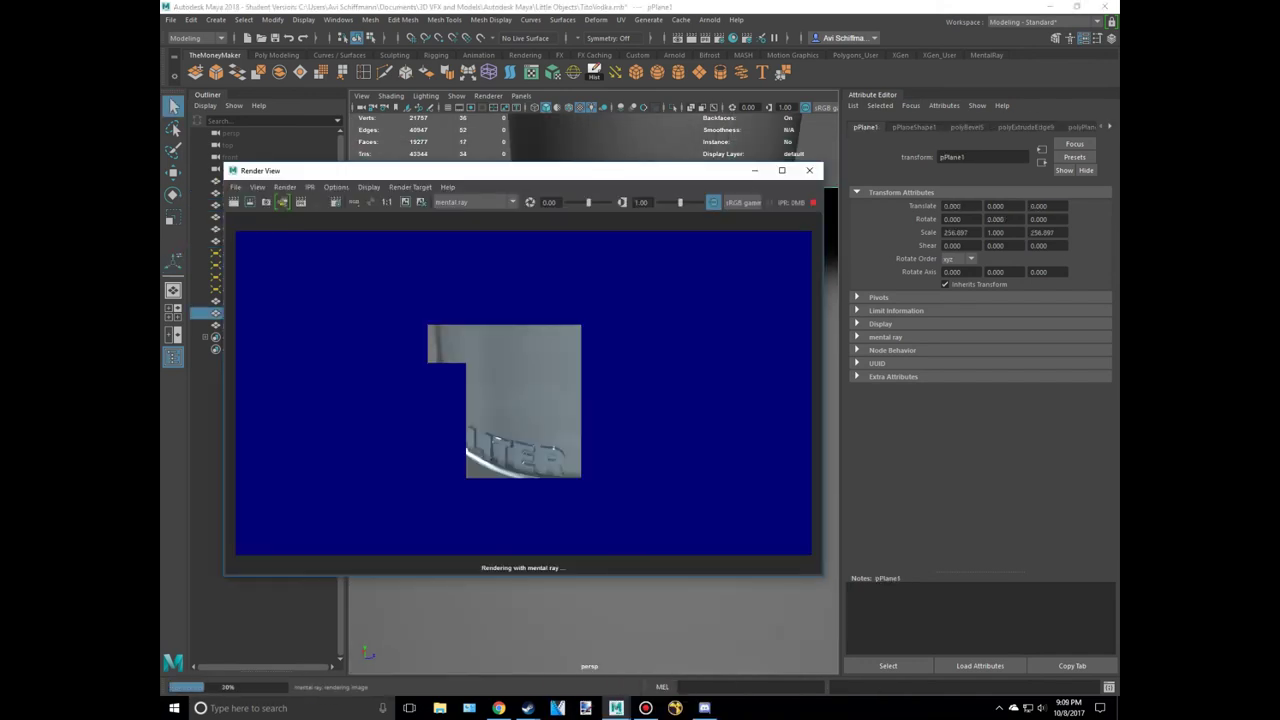
left_click(911, 105)
left_click(950, 201)
left_click(963, 528)
left_click(963, 528)
left_click(233, 202)
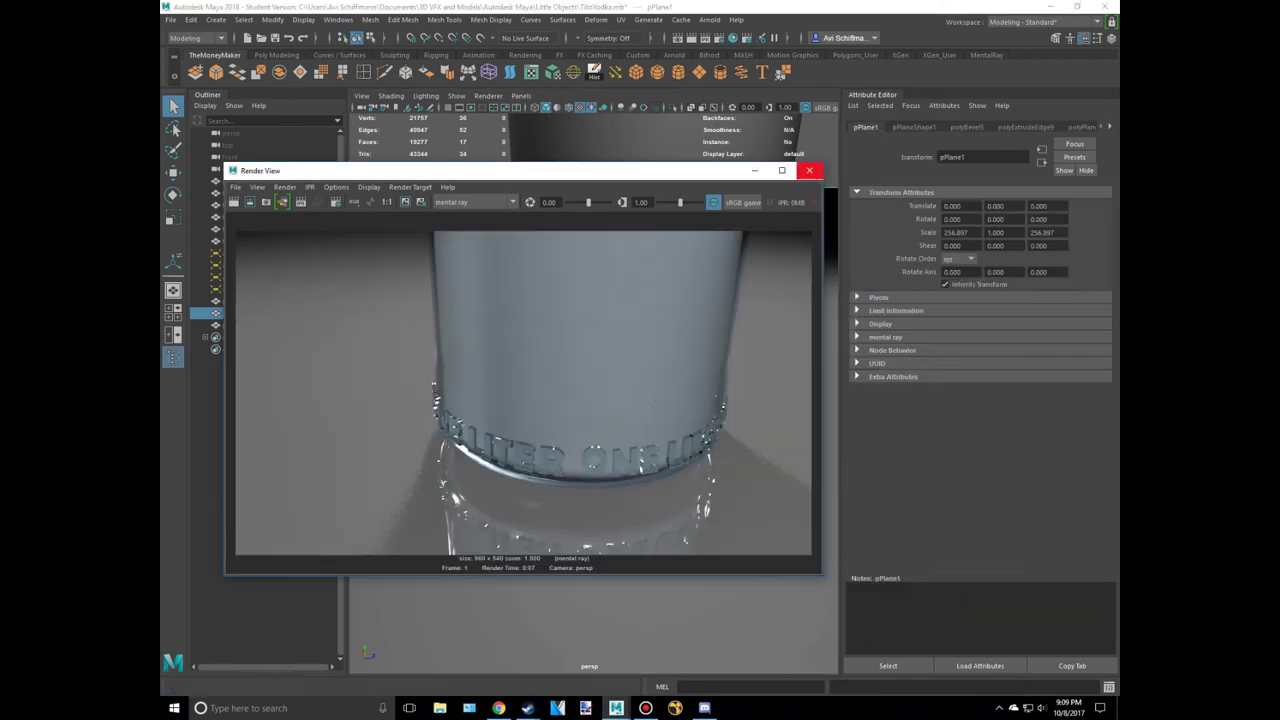
left_click(809, 170)
left_click_drag(594, 390, 657, 371, "alt")
right_click(657, 371)
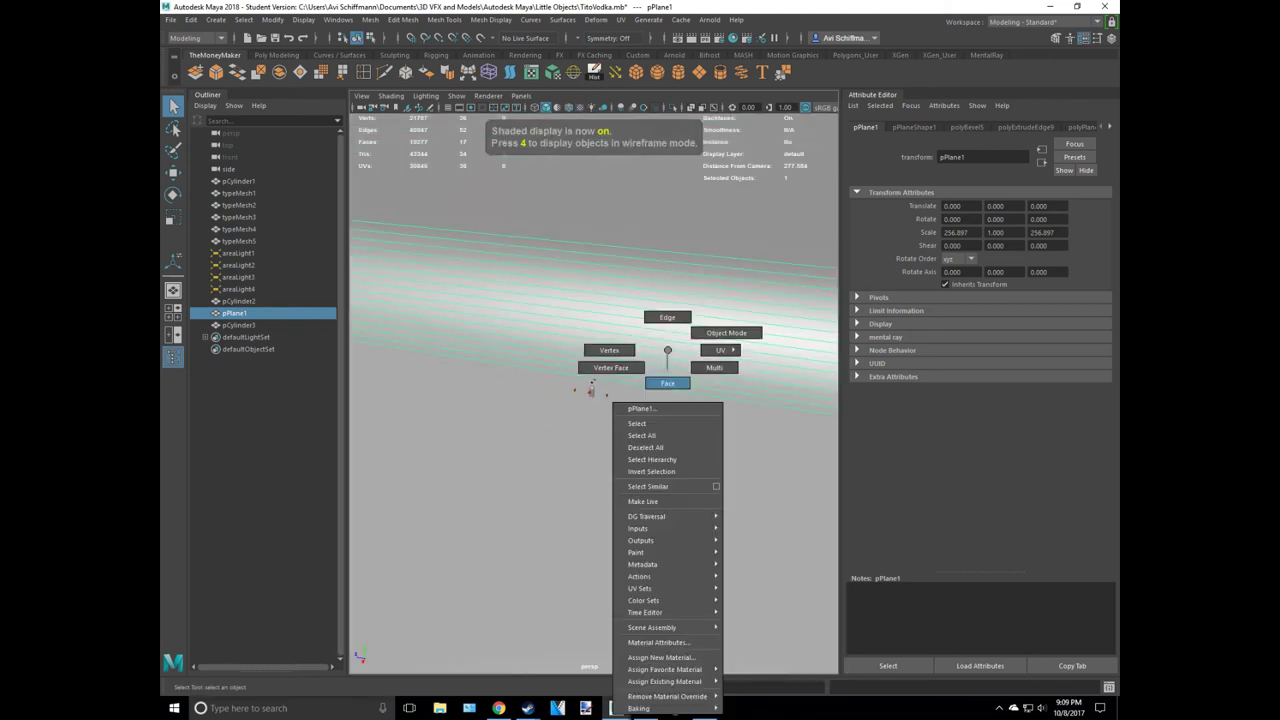
Add a Physical Sun and Sky environment (multiplier 0.200) in Render Settings and render
key("ctrl+a")
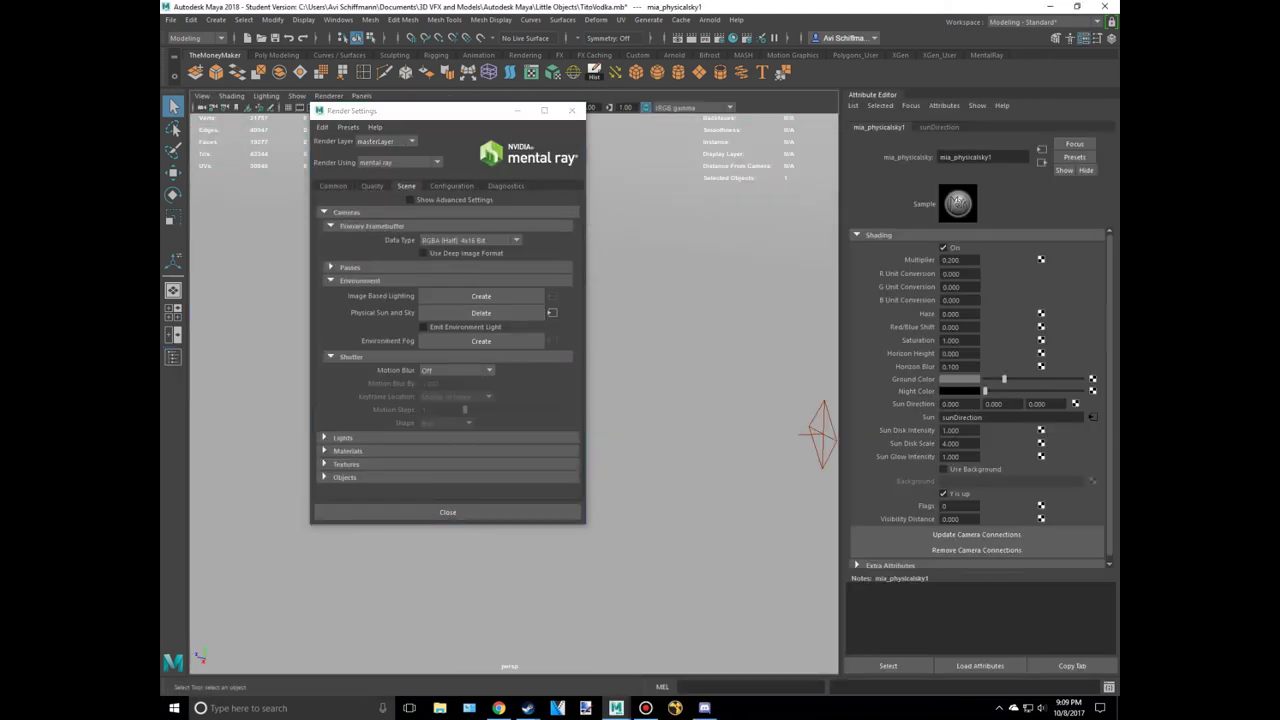
left_click(283, 203)
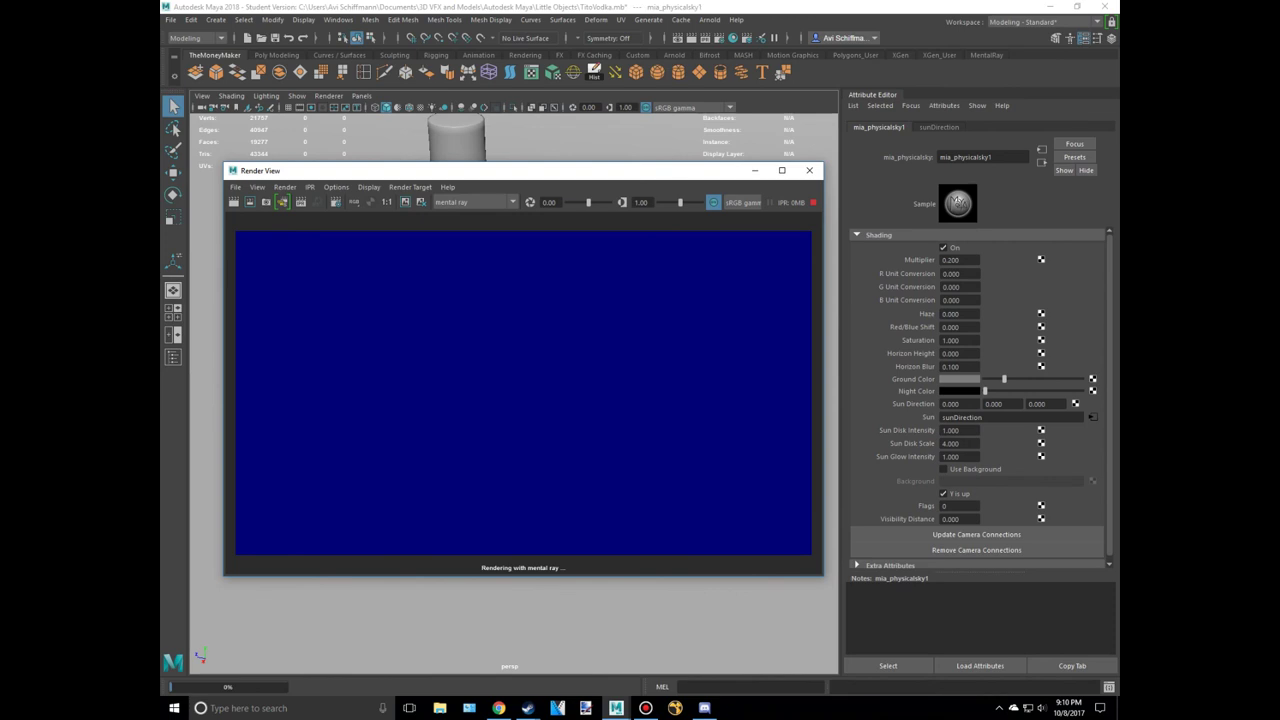